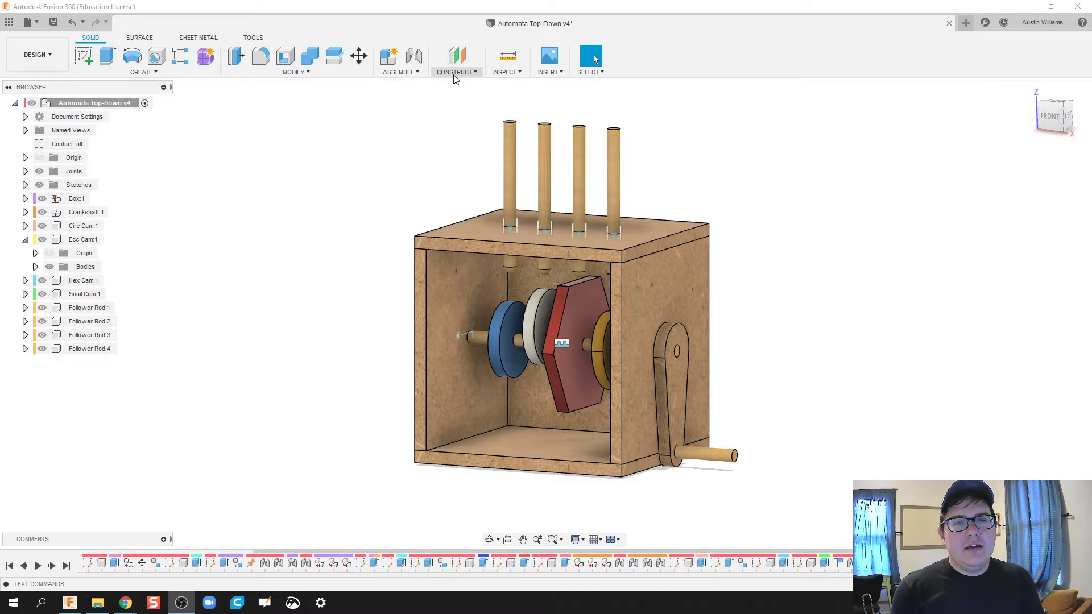
Start a new motion study and pan and orbit to bring the crank into view.
left_click(416, 75)
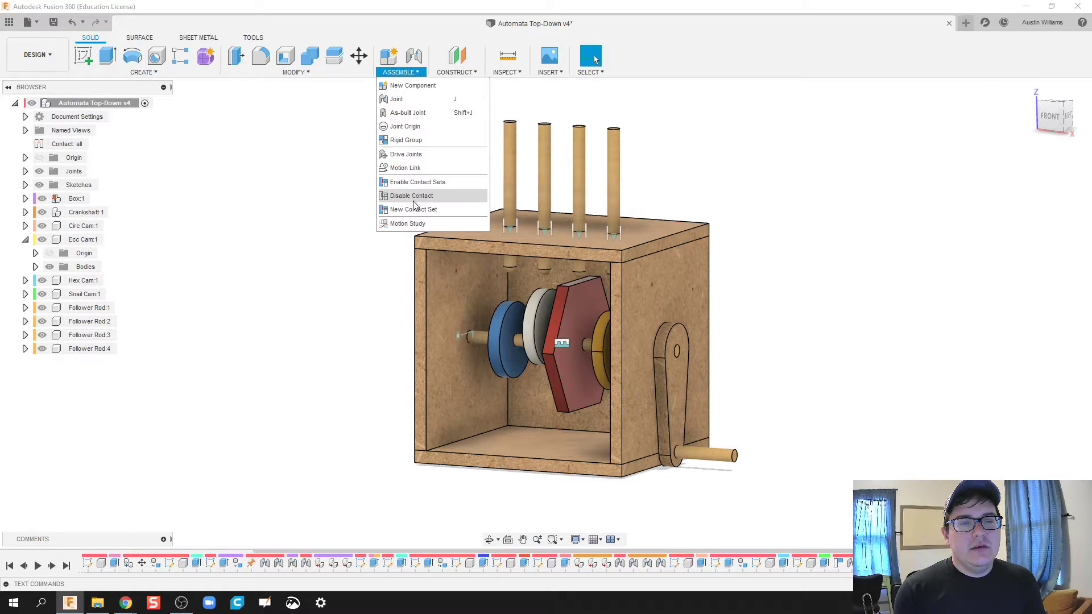
left_click(408, 224)
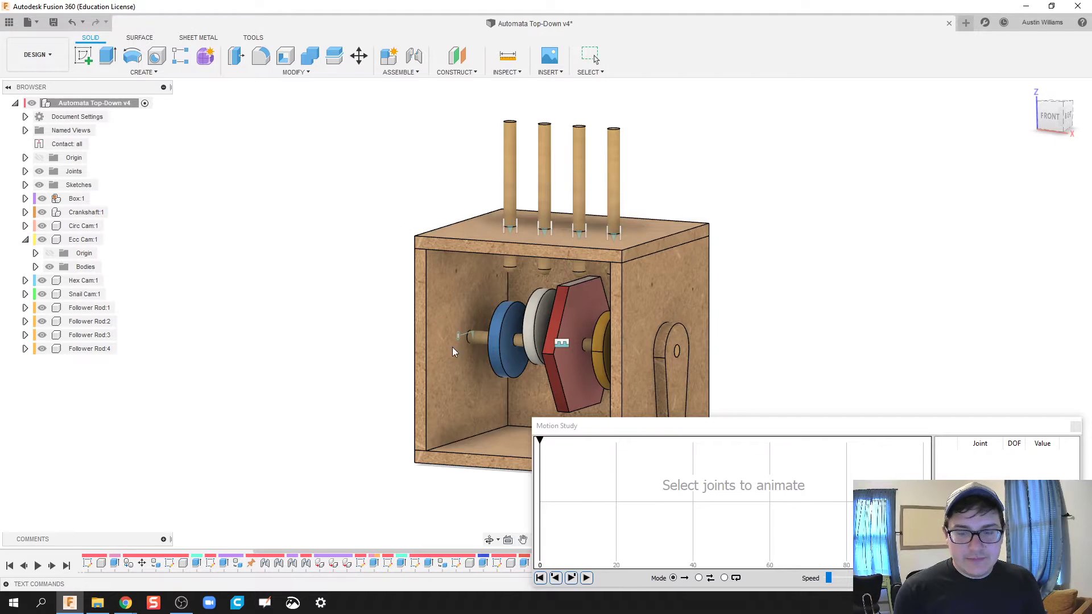
middle_click_drag(730, 407, 655, 320)
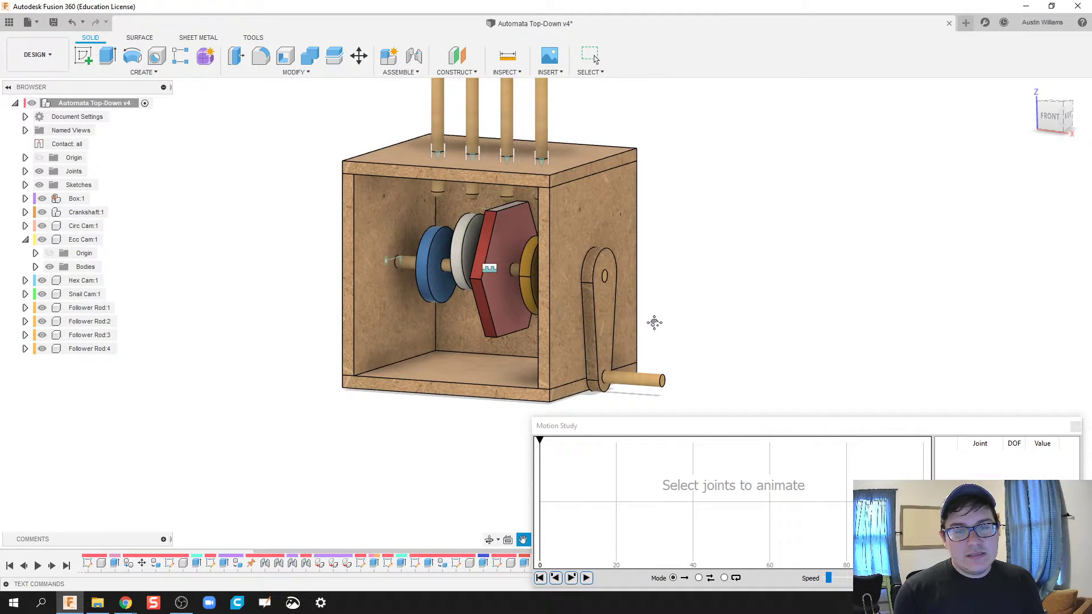
scroll(654, 335, "down", 1)
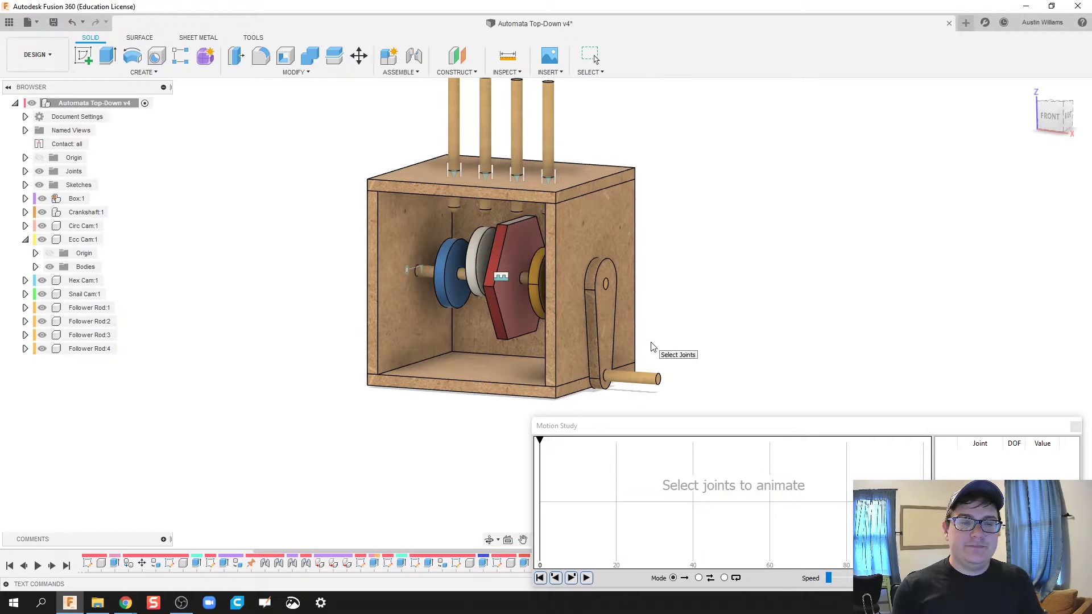
middle_click_drag(305, 419, 349, 421, "shift")
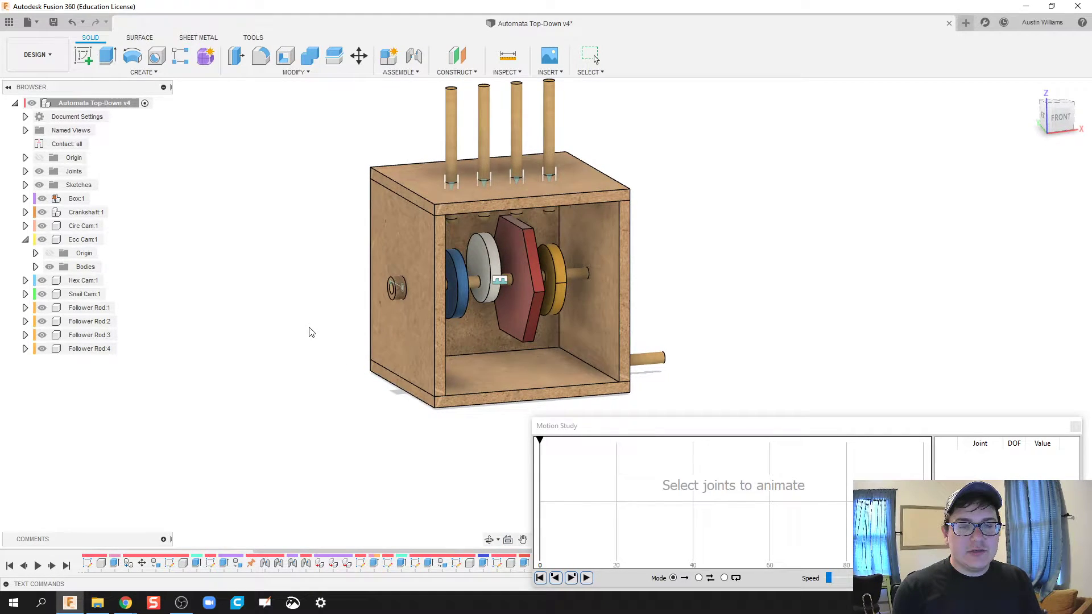
middle_click_drag(312, 332, 343, 327, "shift")
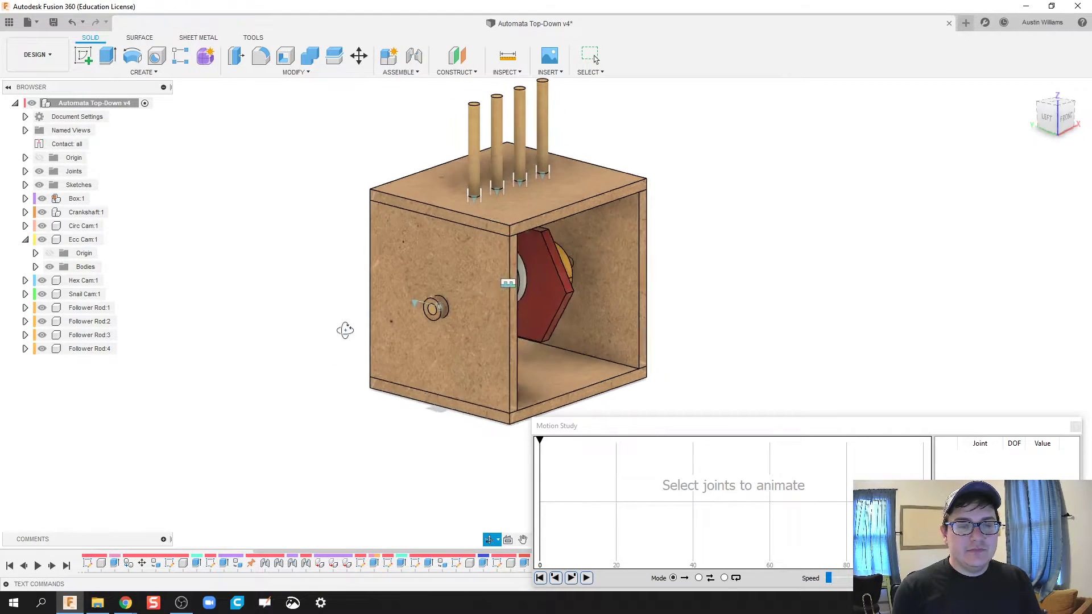
Add the Rev4 crank joint and drive it to 360° at the final step 100.
left_click(426, 307)
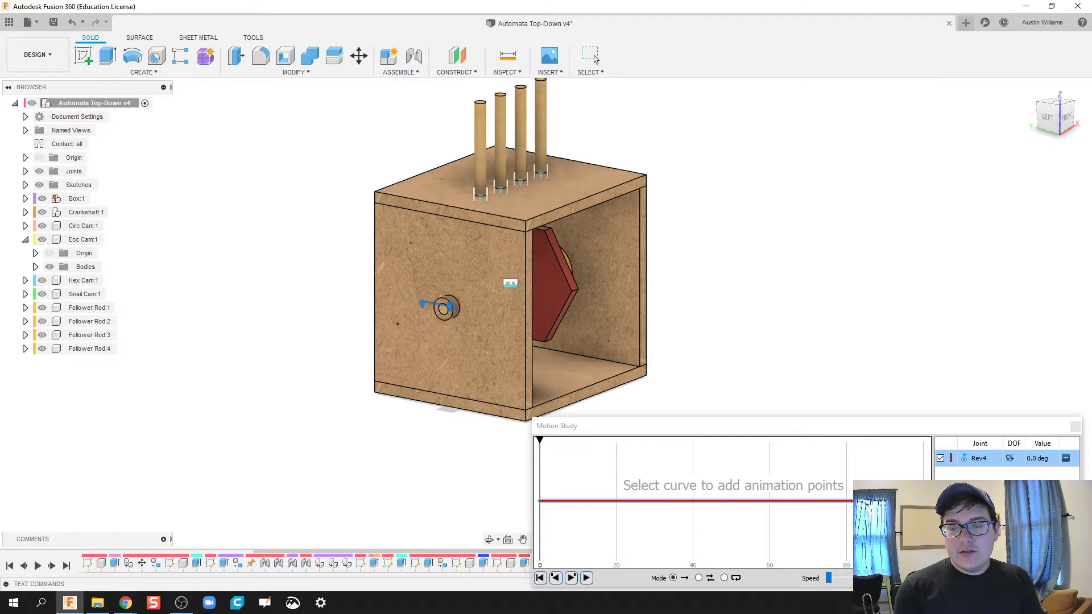
left_click(923, 501)
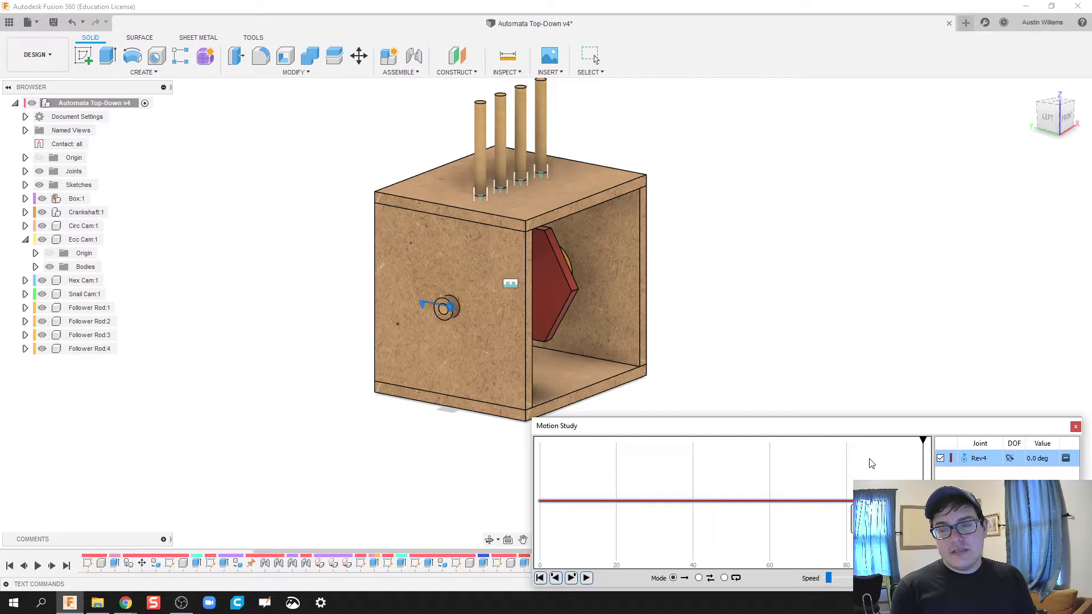
left_click(923, 453)
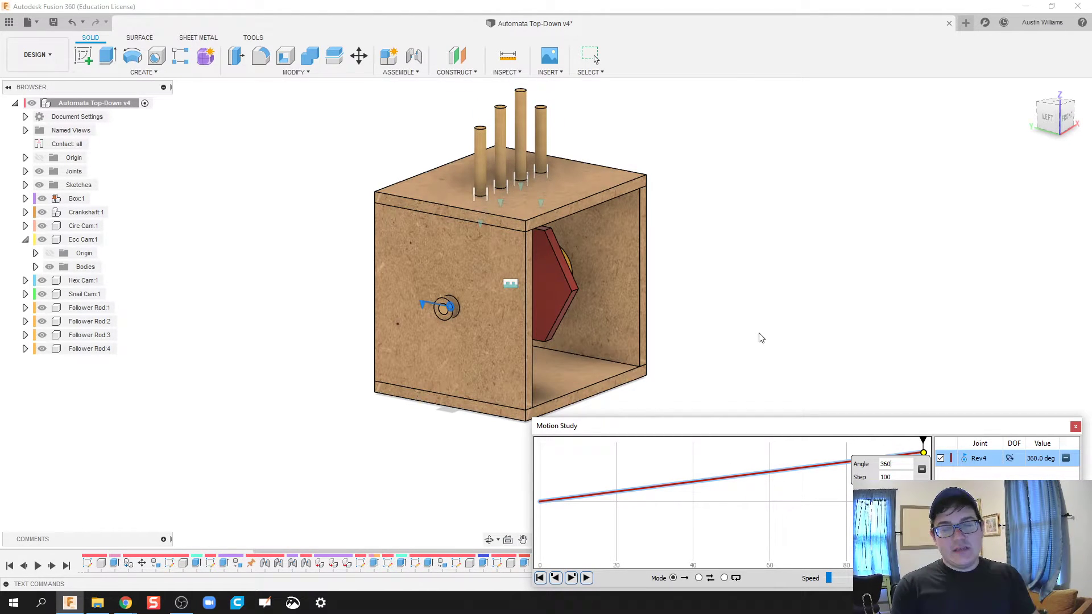
middle_click_drag(760, 336, 673, 349, "shift")
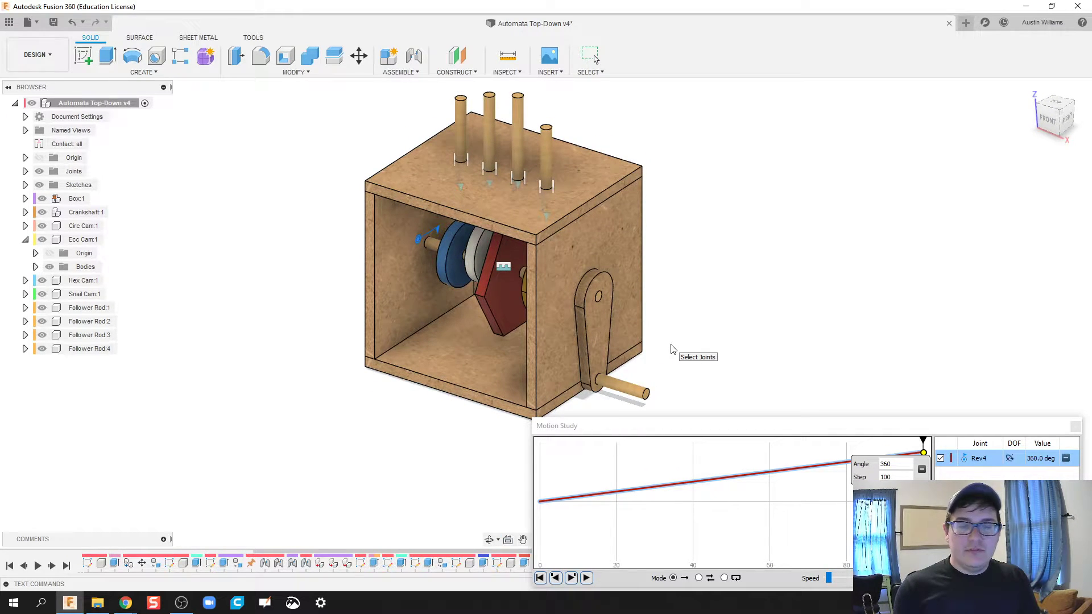
Play the crank animation in loop, ping-pong and single-pass modes, then close the motion study.
left_click(723, 579)
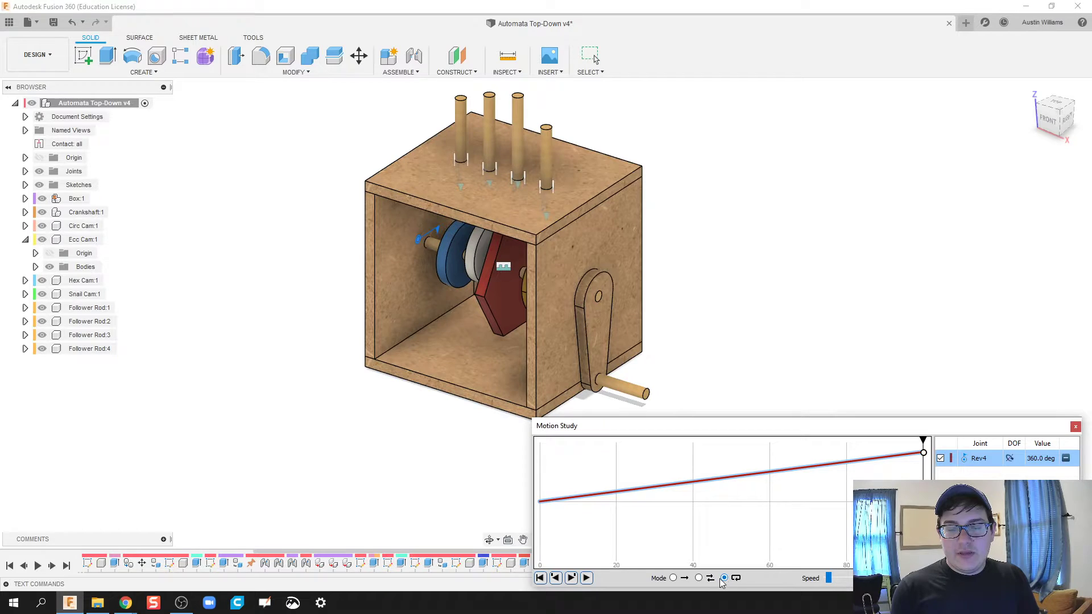
left_click(586, 578)
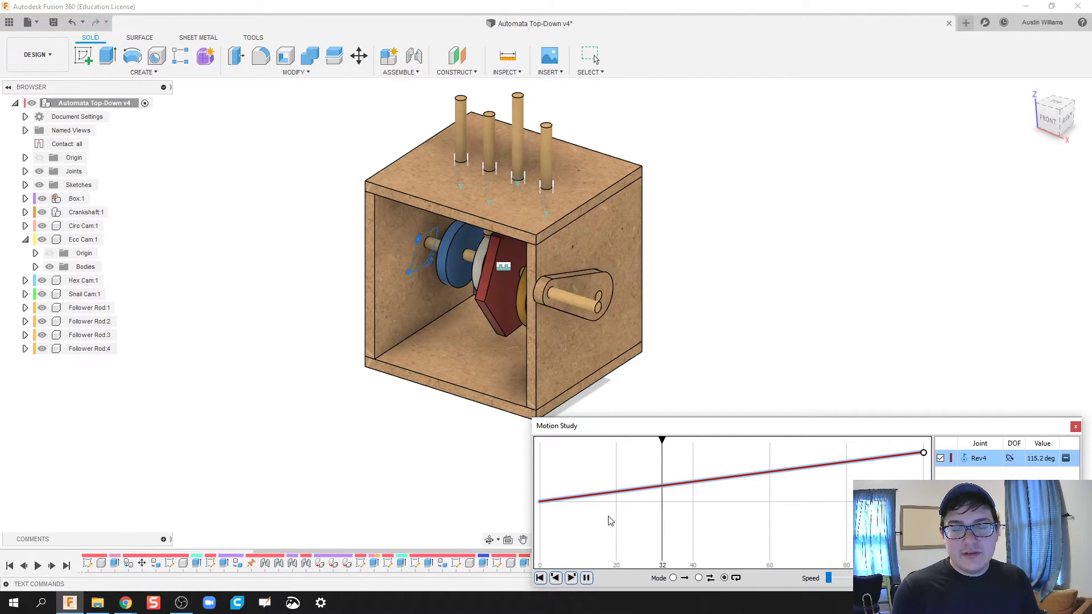
left_click(699, 578)
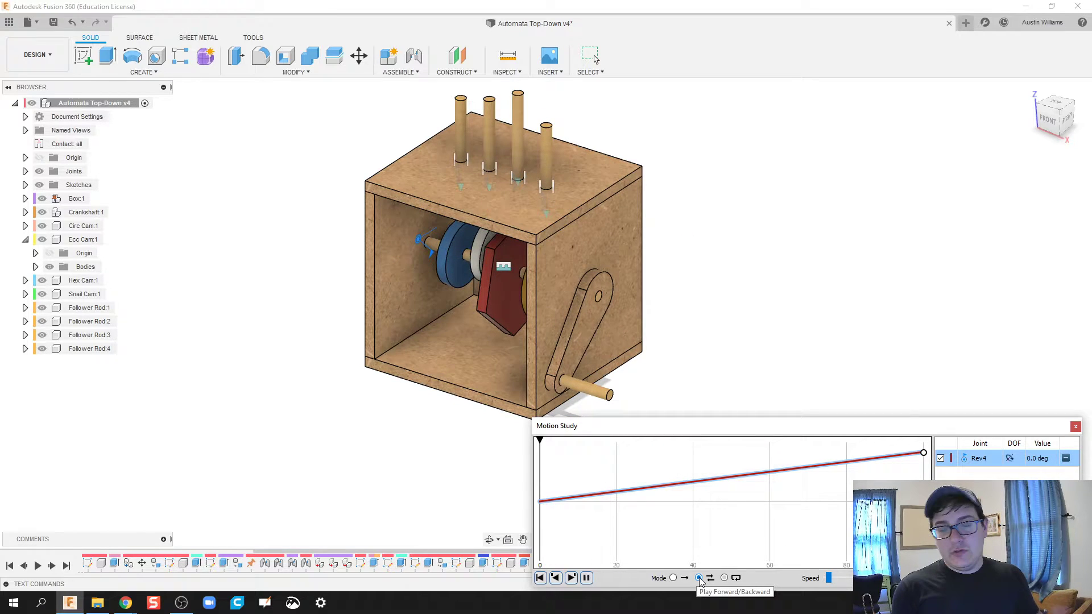
left_click(674, 578)
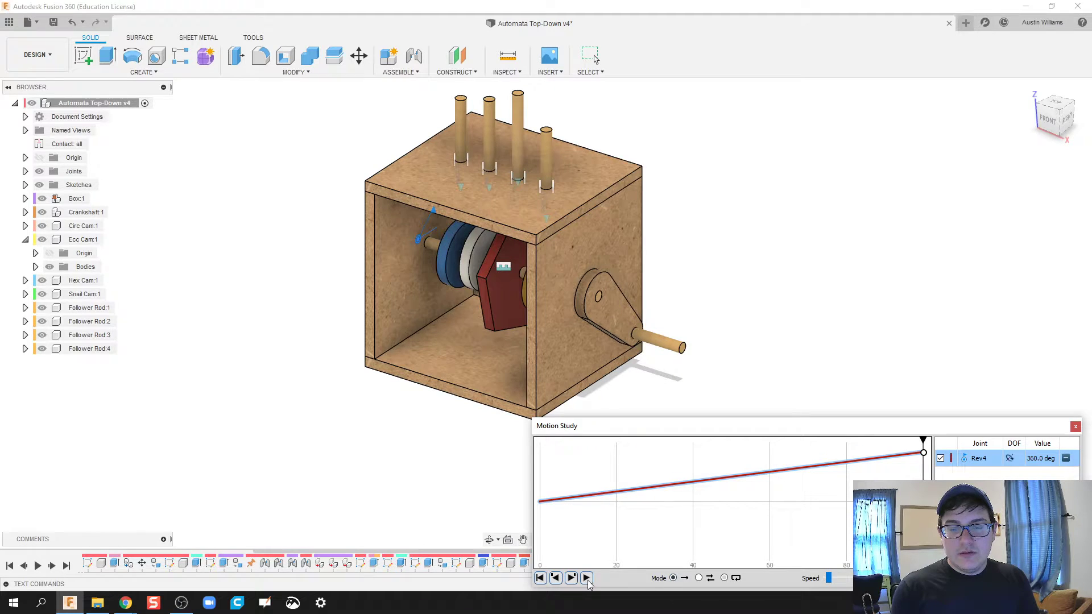
left_click(587, 578)
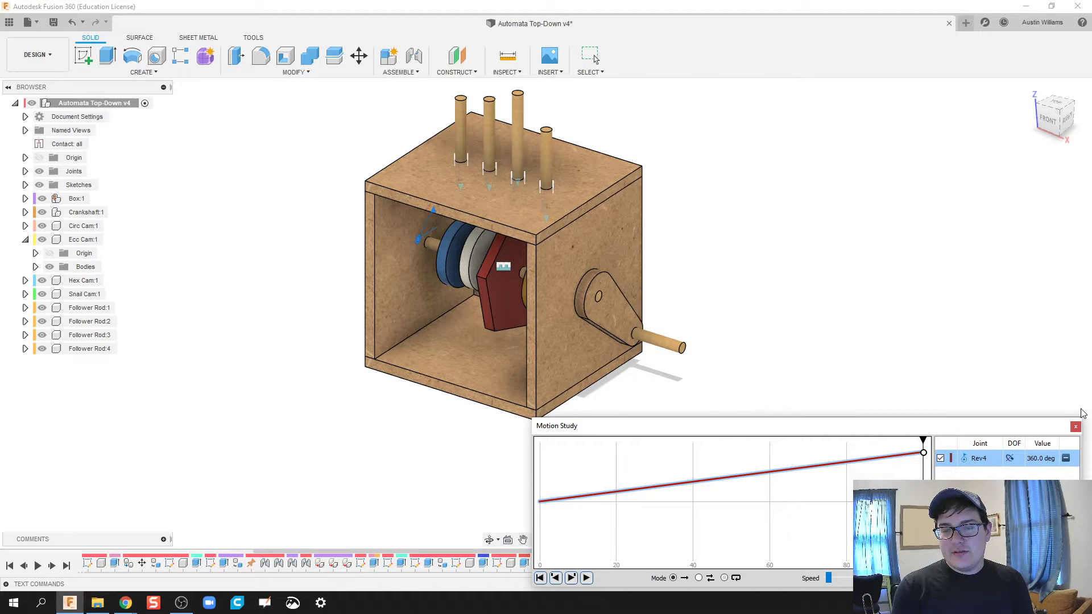
left_click(1076, 426)
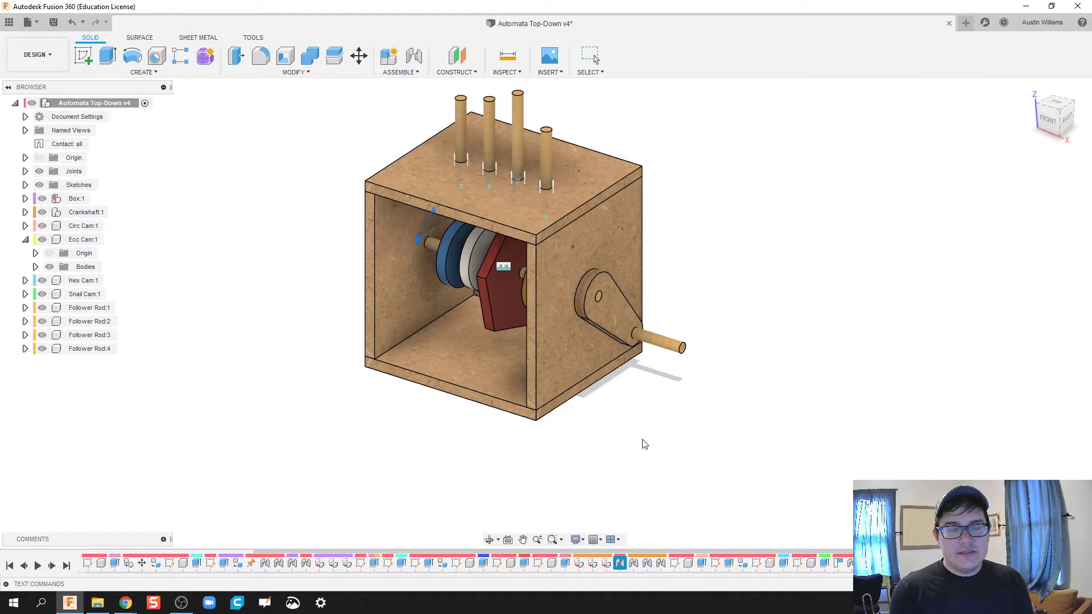
Save the design as a new version, Automata Top-Down v5.
scroll(615, 442, "down", 2)
scroll(609, 444, "up", 2)
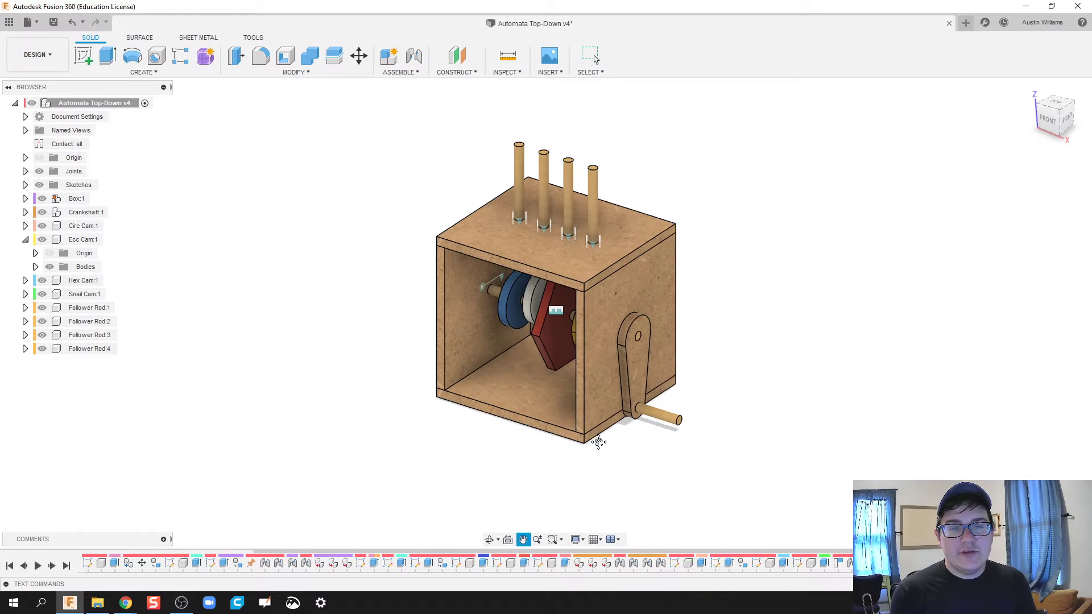
left_click_drag(598, 441, 561, 443)
key("Escape")
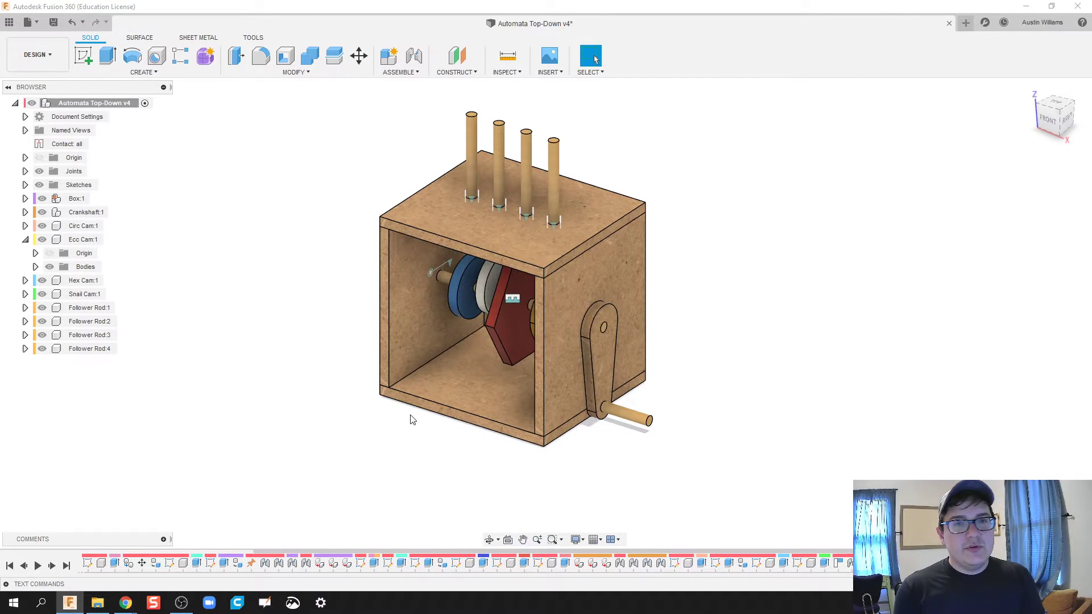
key("ctrl+s")
left_click(523, 325)
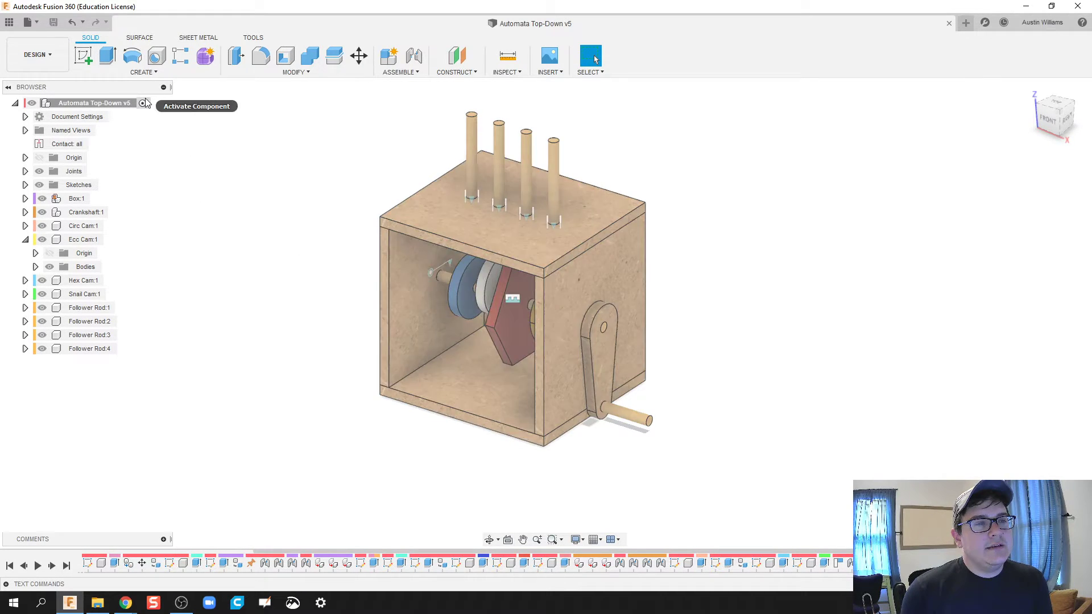
Start a new drawing from the design using the WesDel Title Block (ASME) template.
left_click(34, 26)
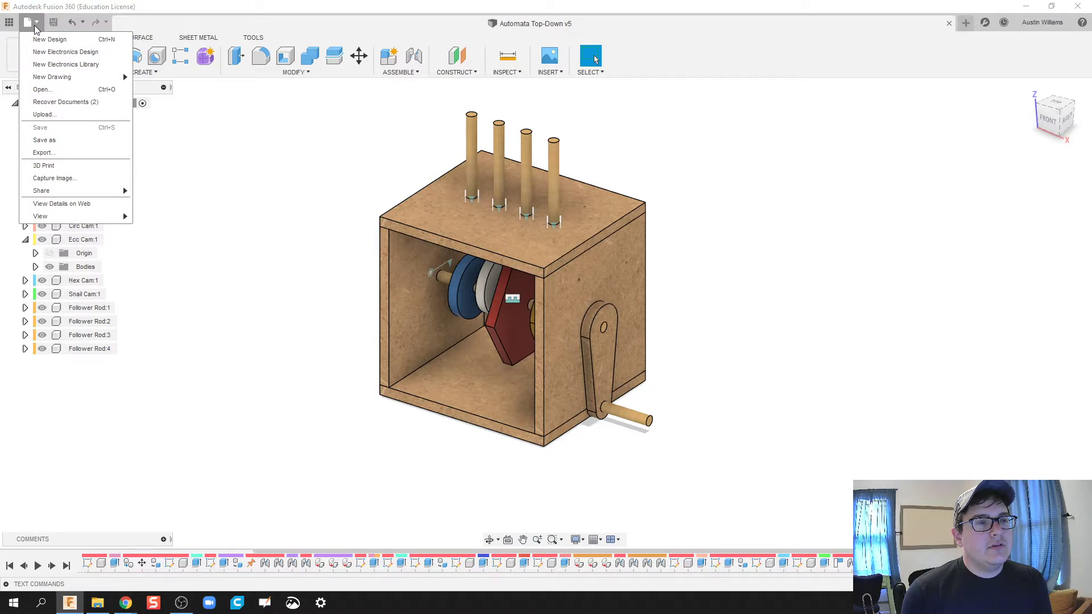
mouse_move(73, 77)
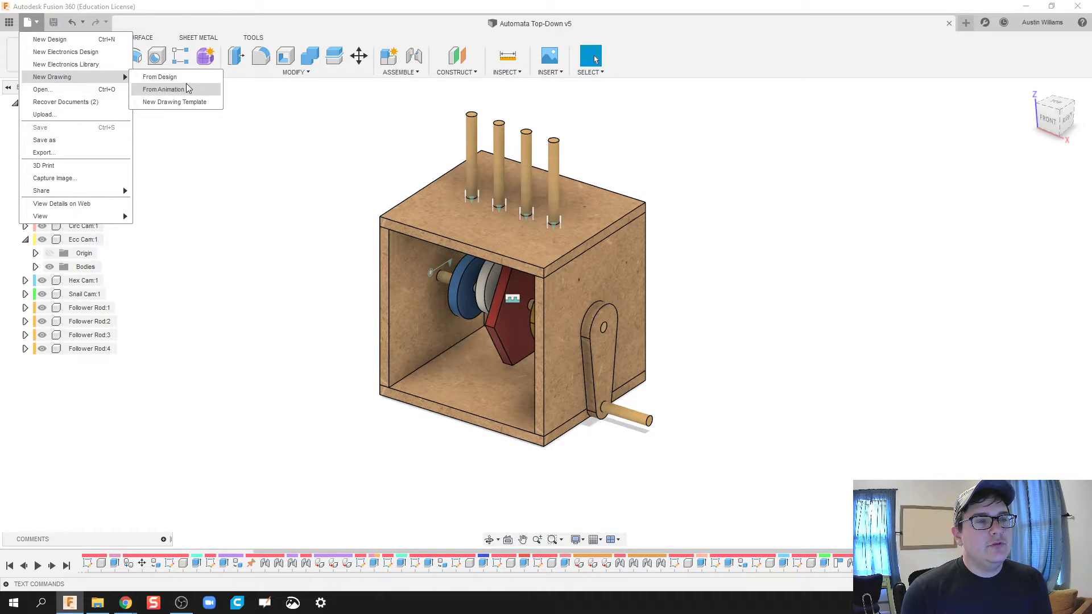
left_click(200, 80)
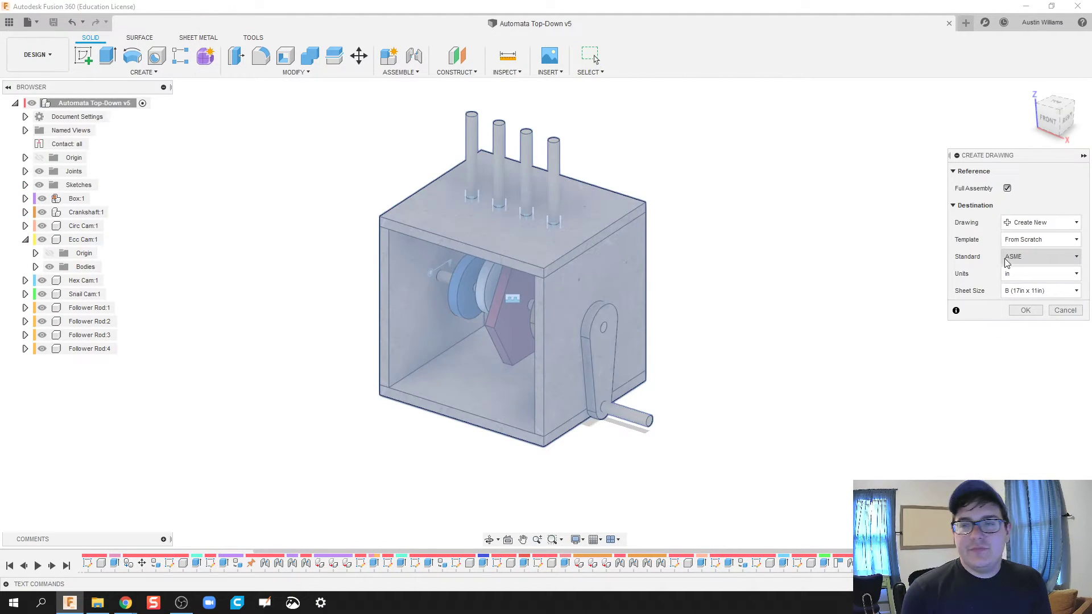
left_click(1024, 242)
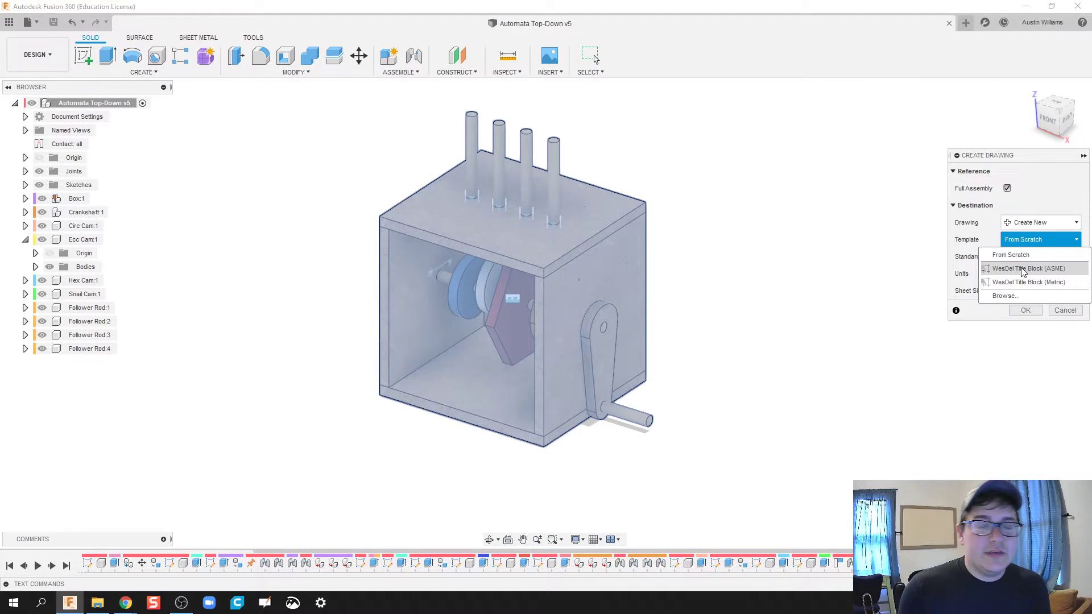
left_click(1024, 270)
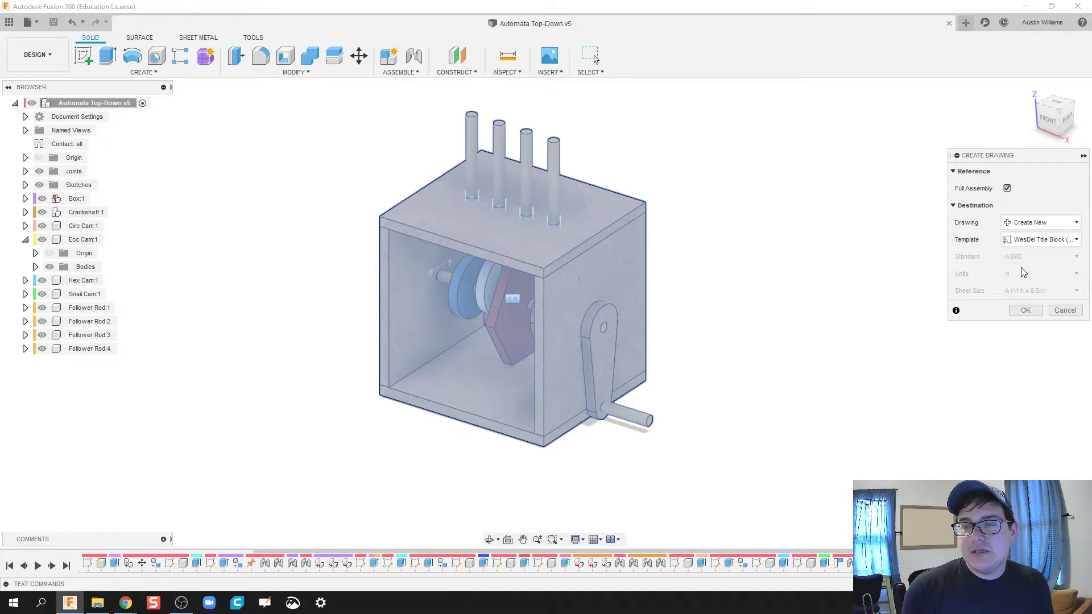
Create the drawing and place the front base view on the sheet.
left_click(1026, 311)
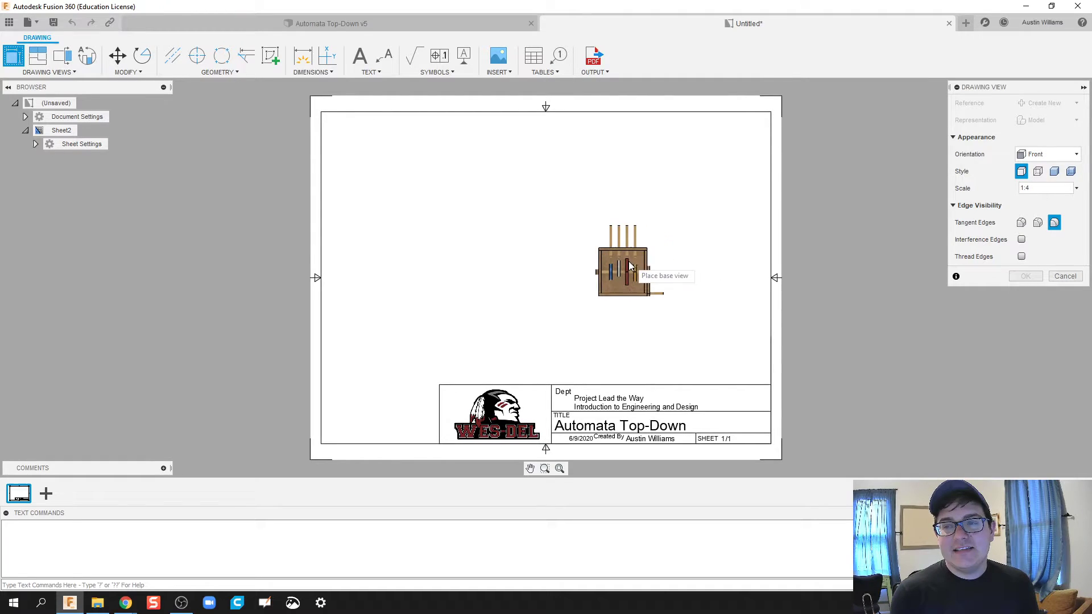
left_click(529, 275)
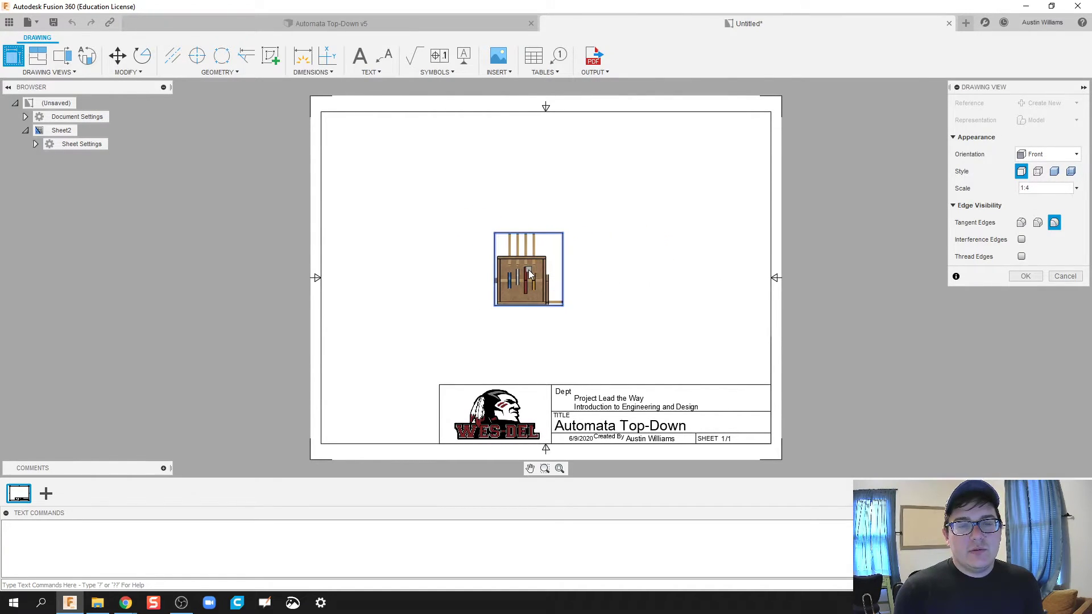
left_click(1026, 276)
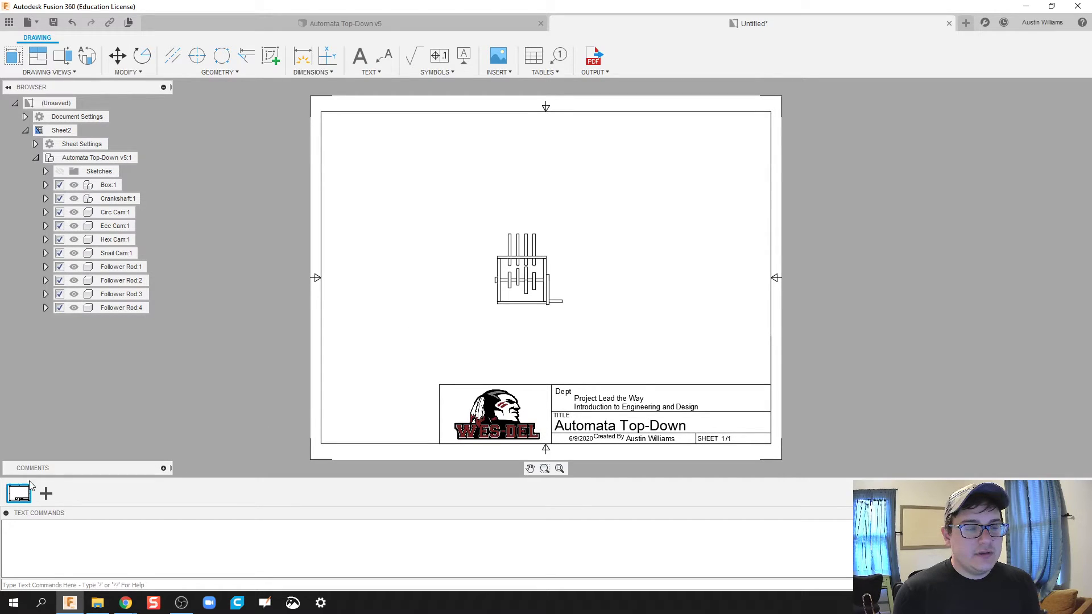
Change the sheet size to A (8.5in x 11in) portrait.
left_click(35, 157)
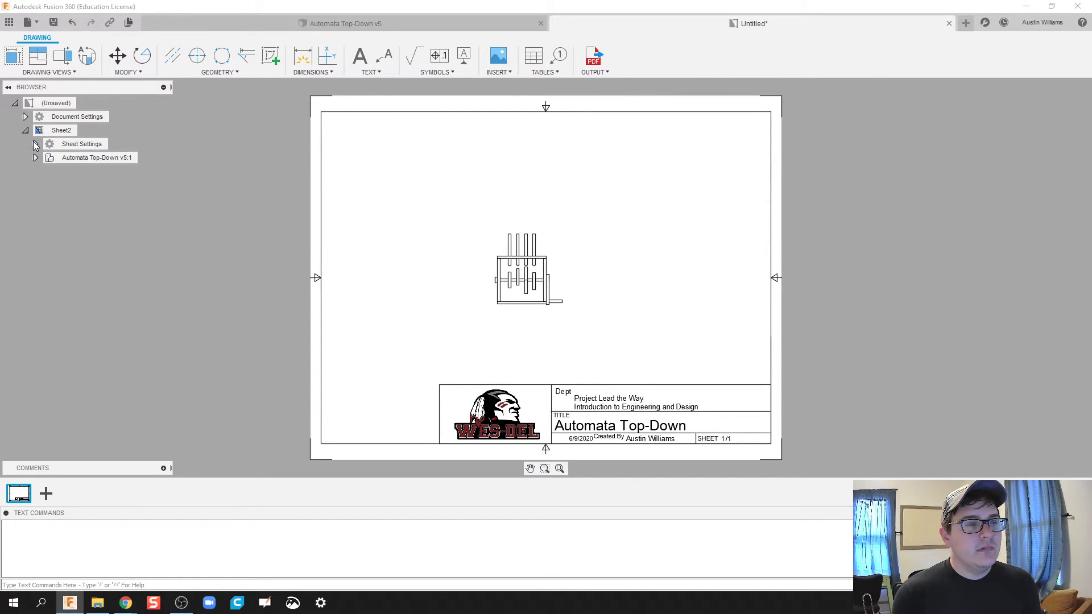
left_click(35, 145)
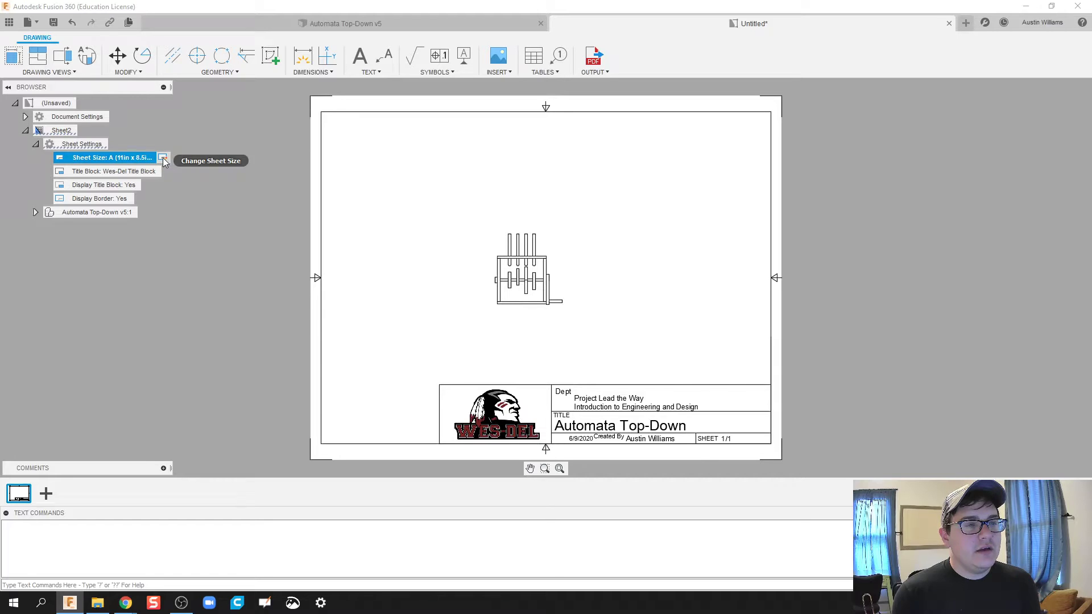
left_click(164, 160)
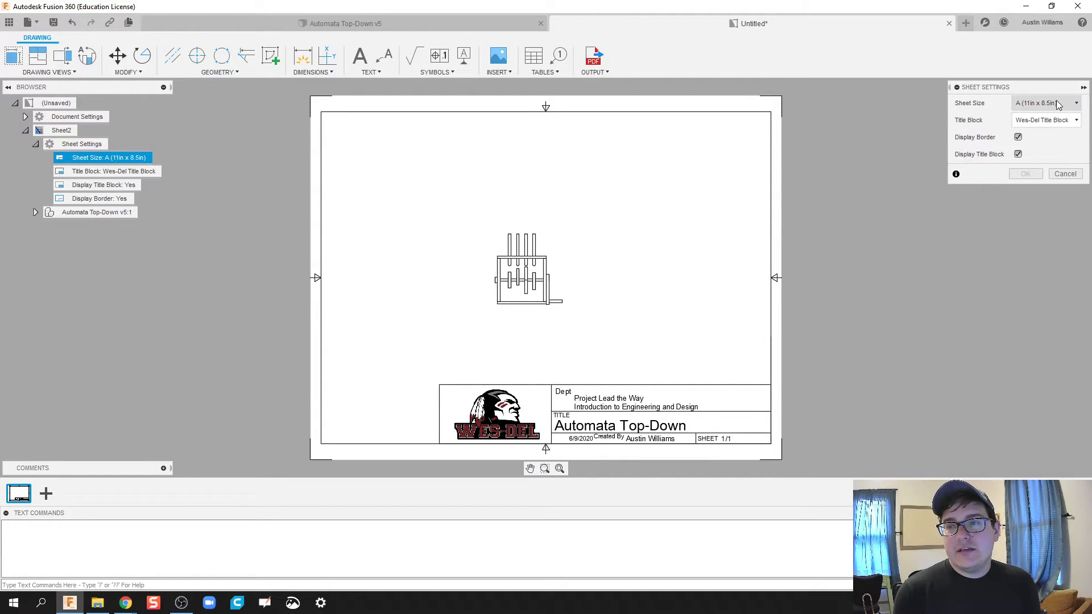
left_click(1058, 105)
left_click(979, 119)
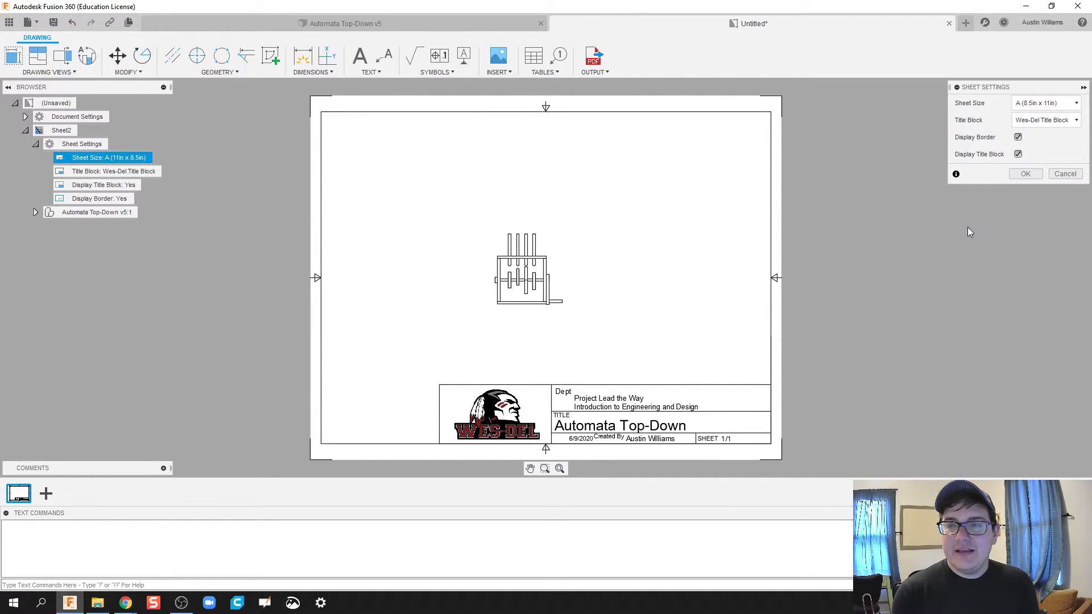
left_click(1024, 174)
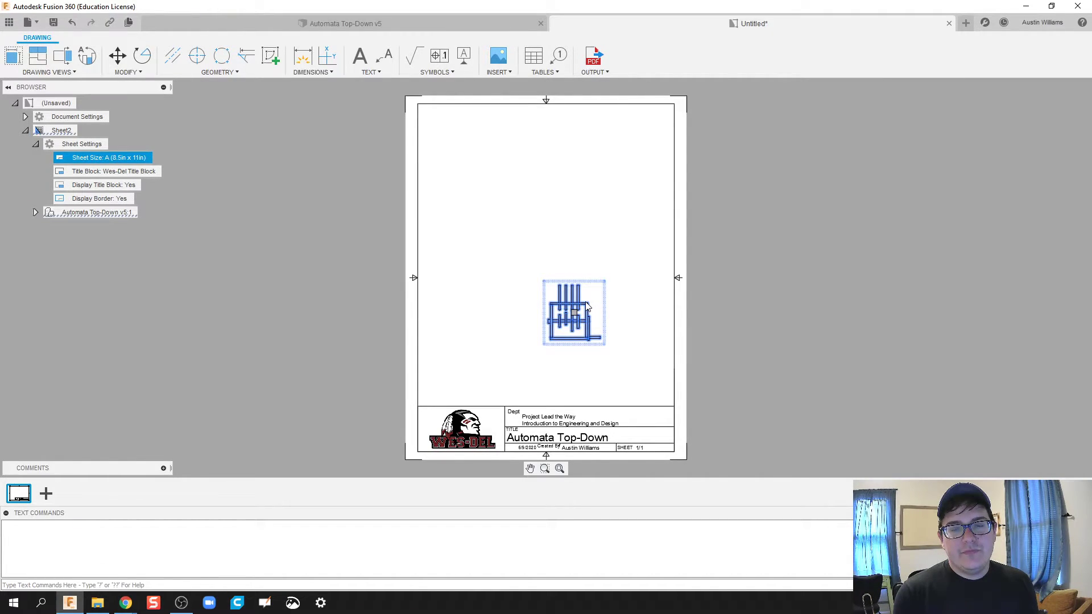
Make the base view a shaded NE Isometric at 1:2 scale, then return to the Automata Top-Down v5 design.
double_click(588, 307)
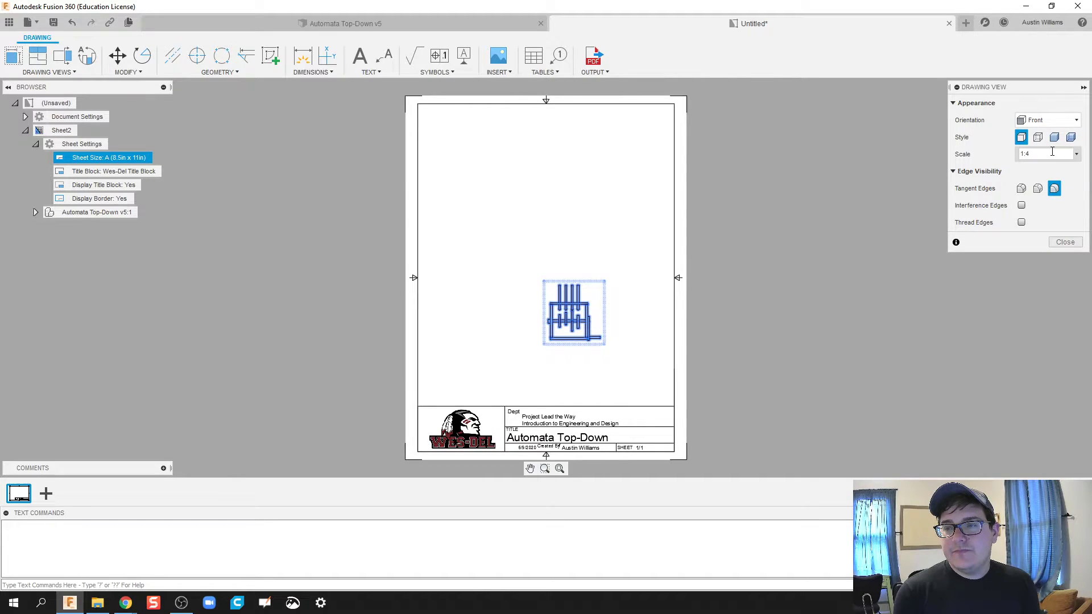
left_click(1055, 121)
left_click(1046, 300)
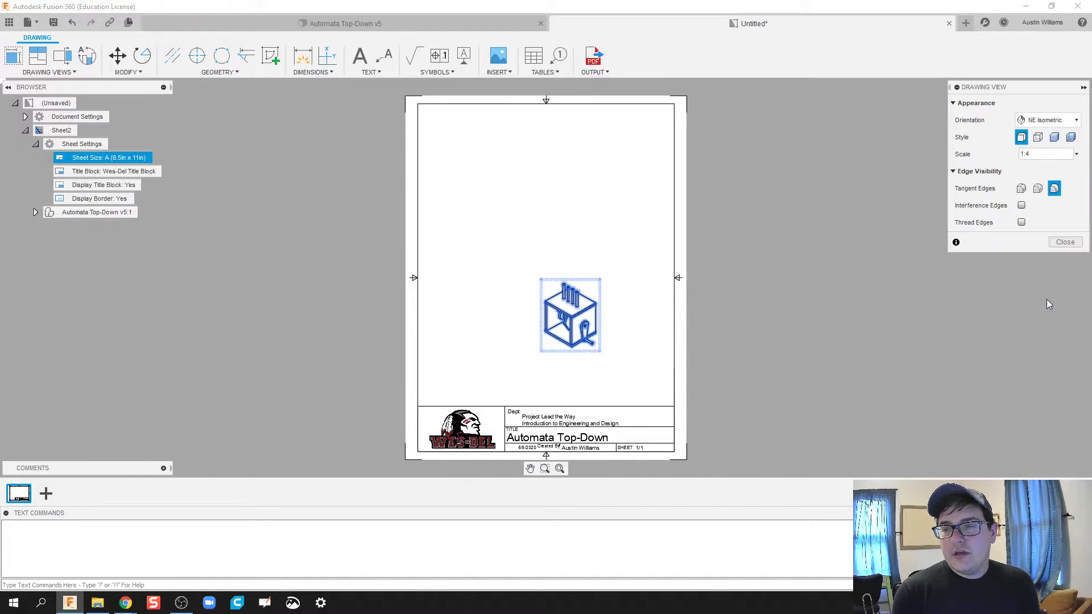
left_click(1054, 137)
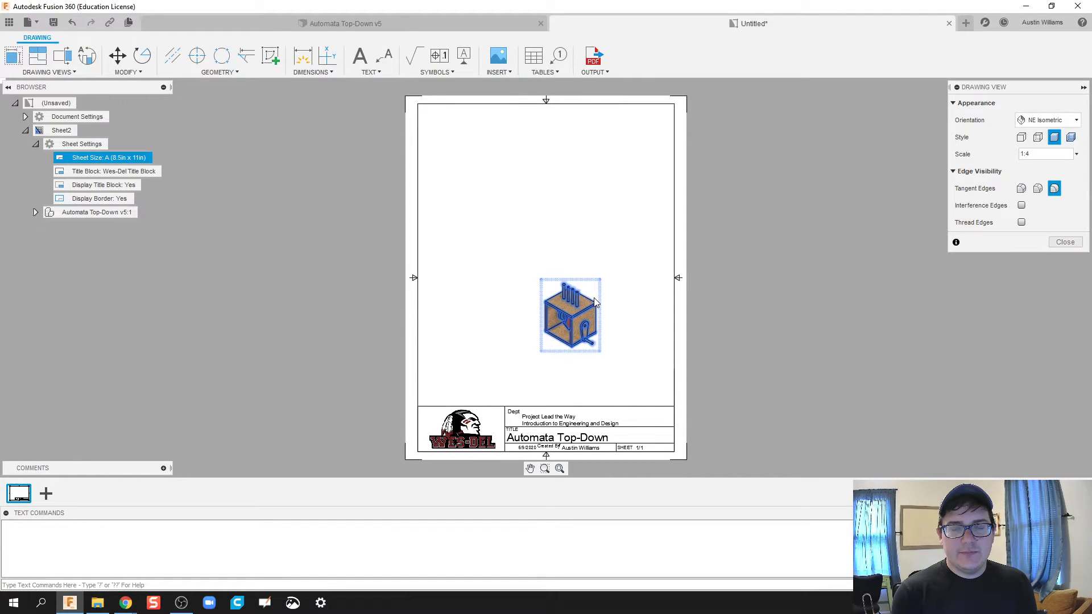
left_click(1077, 154)
left_click(1060, 84)
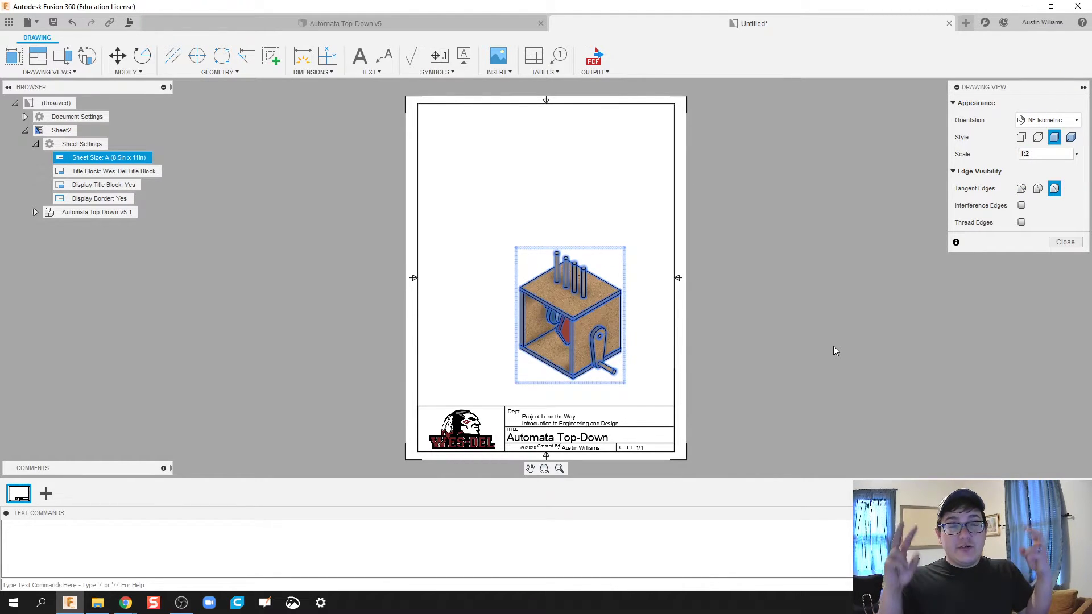
left_click(407, 18)
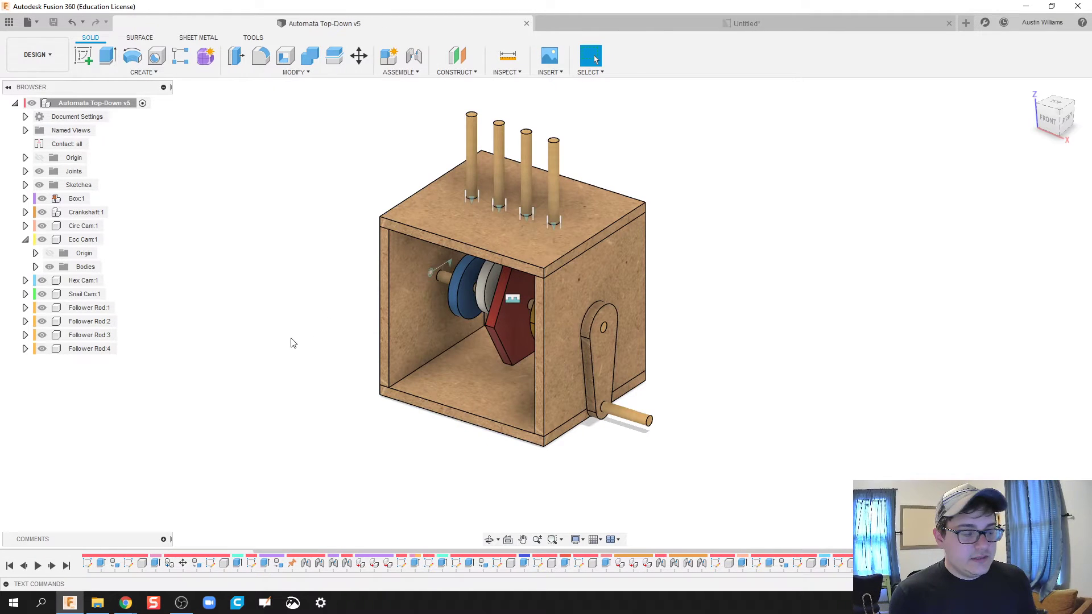
Turn the model to face front, set that as its Front view, recentre it, and return to the drawing.
middle_click_drag(307, 334, 548, 305, "shift")
left_click(547, 302)
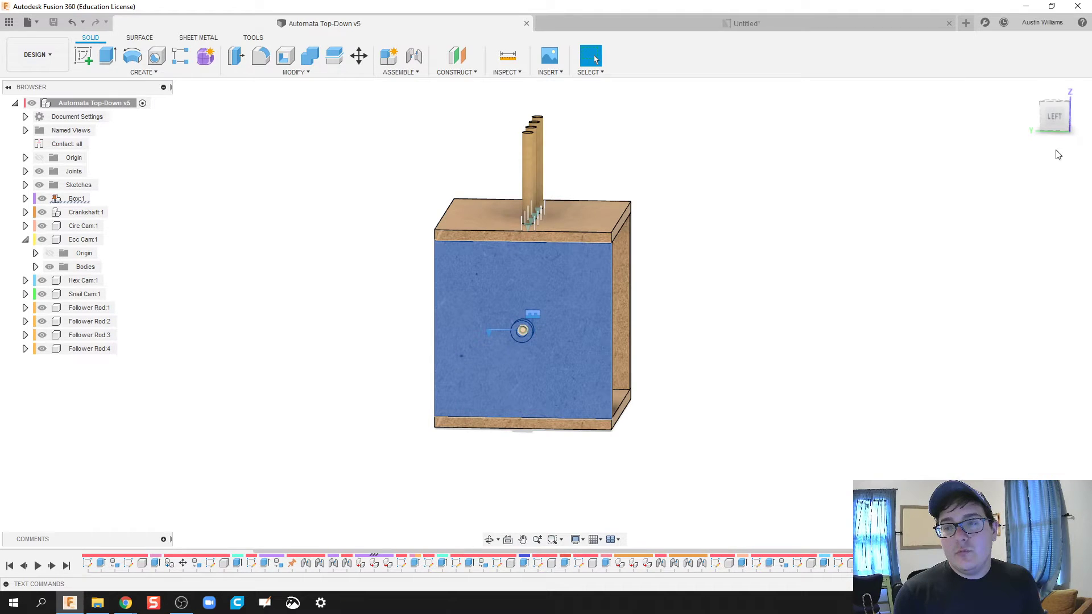
left_click(1068, 119)
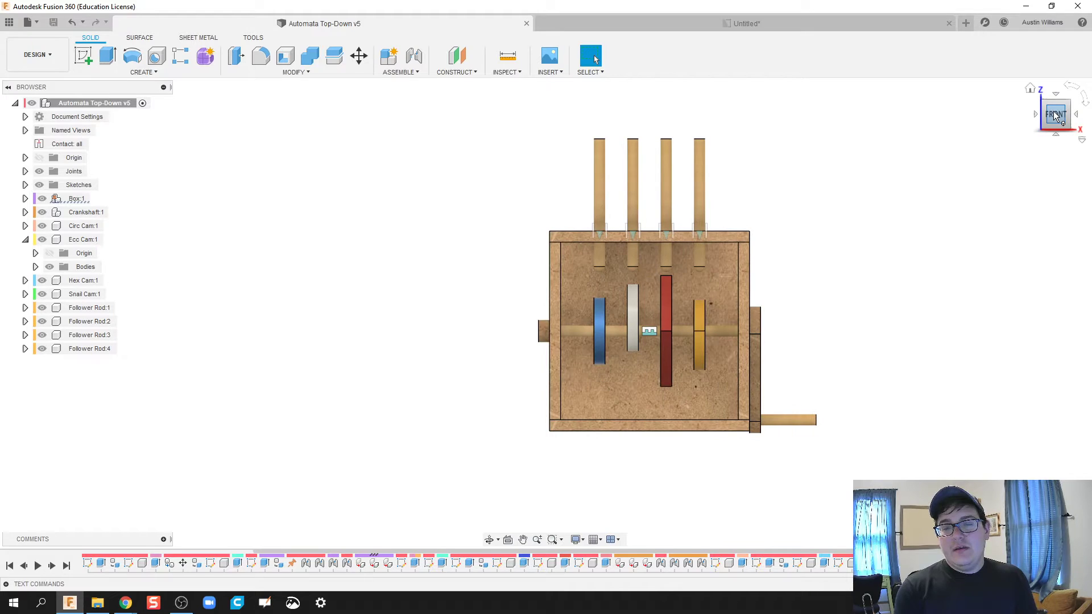
right_click(1055, 116)
mouse_move(1039, 162)
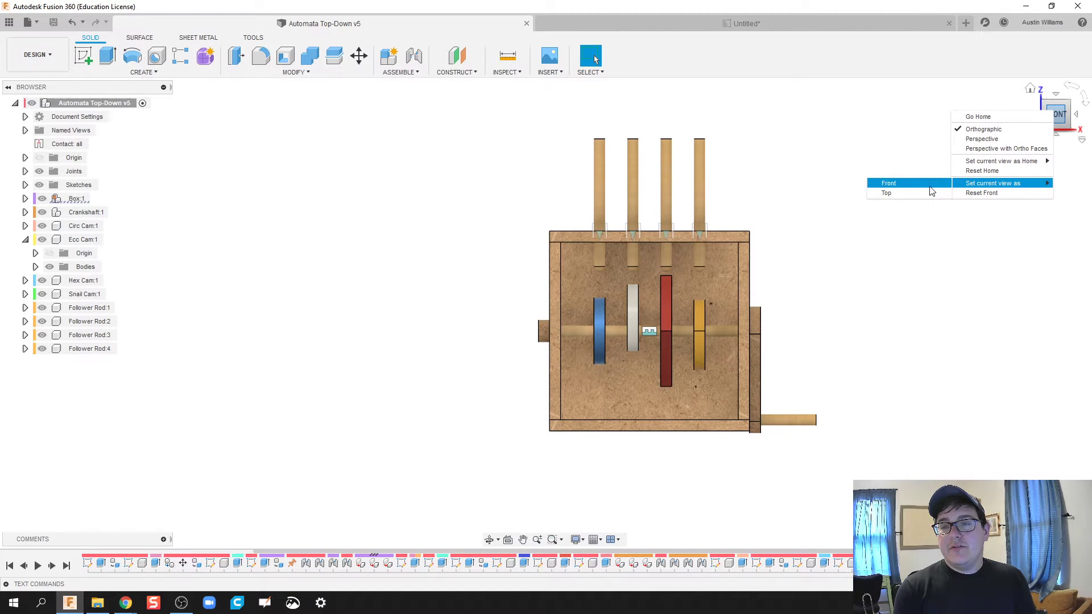
left_click(919, 316)
middle_click_drag(919, 316, 779, 314)
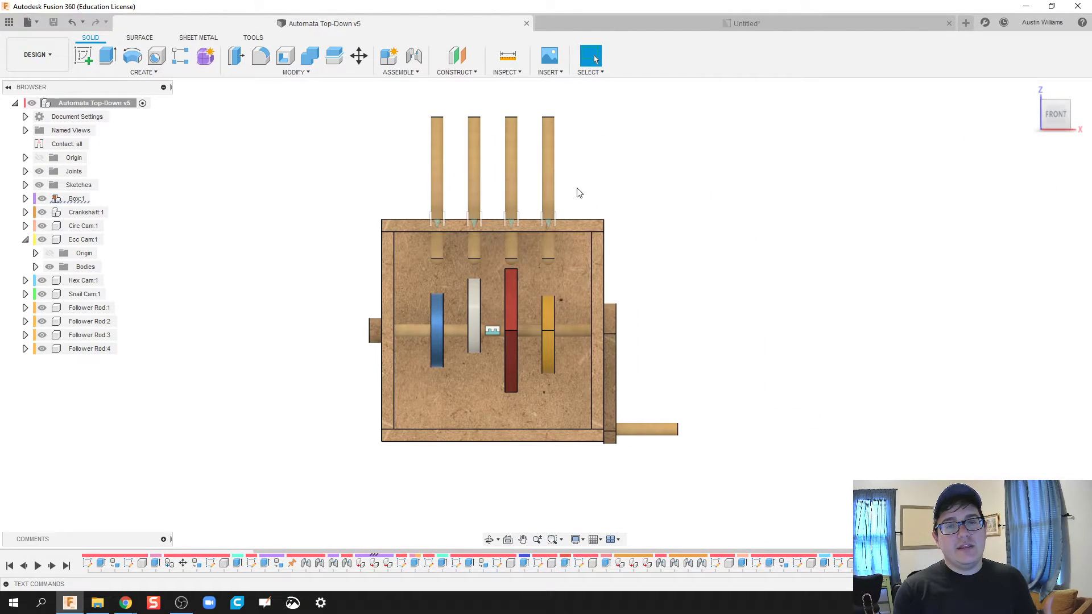
scroll(643, 239, "down", 1)
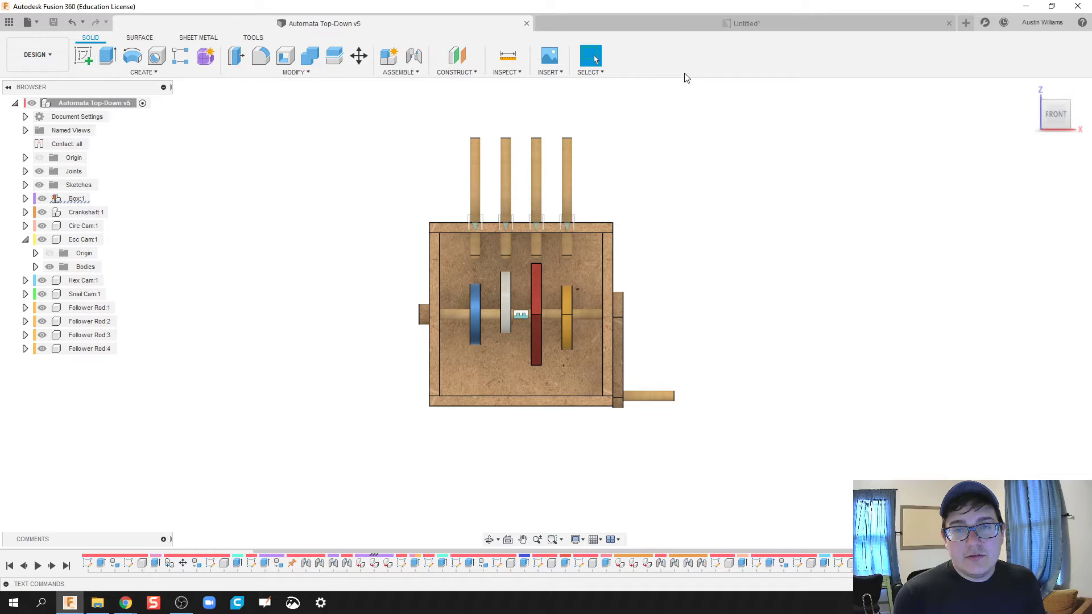
left_click(680, 25)
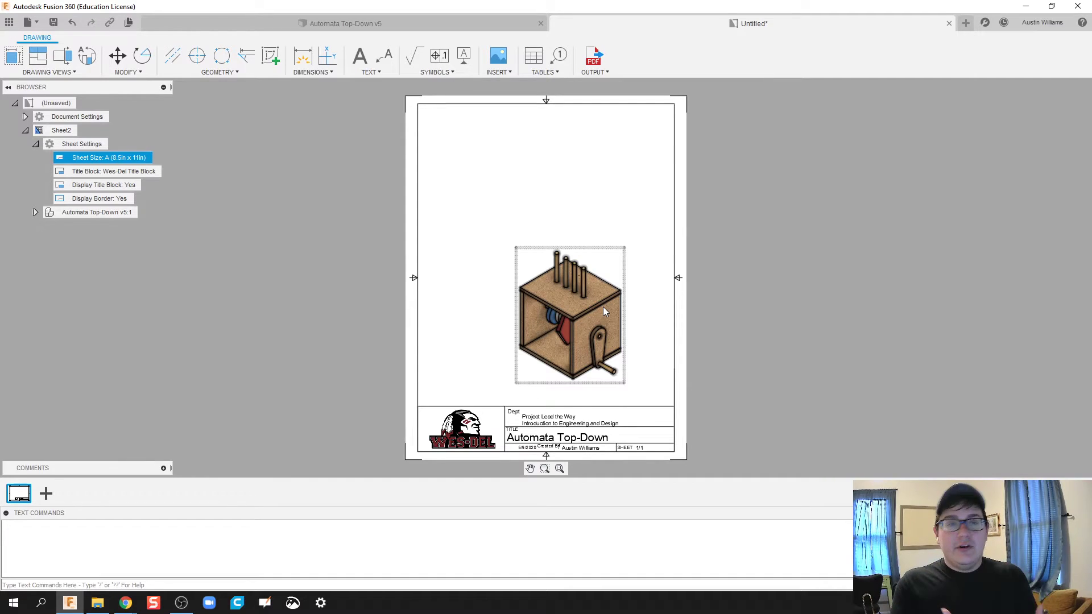
Move the isometric view higher and slightly left on the portrait sheet.
left_click(394, 22)
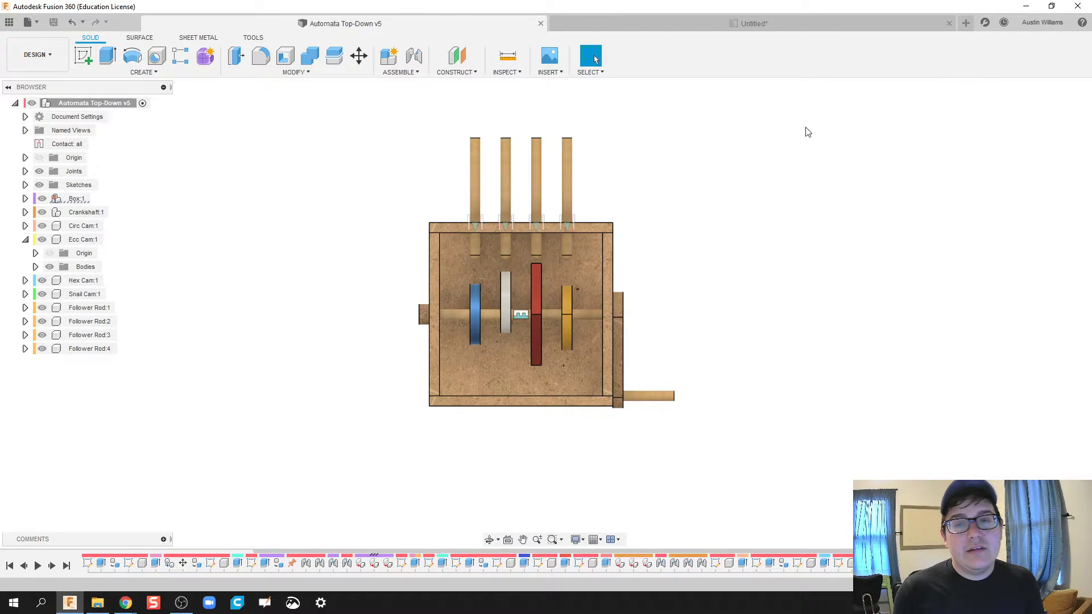
left_click(739, 23)
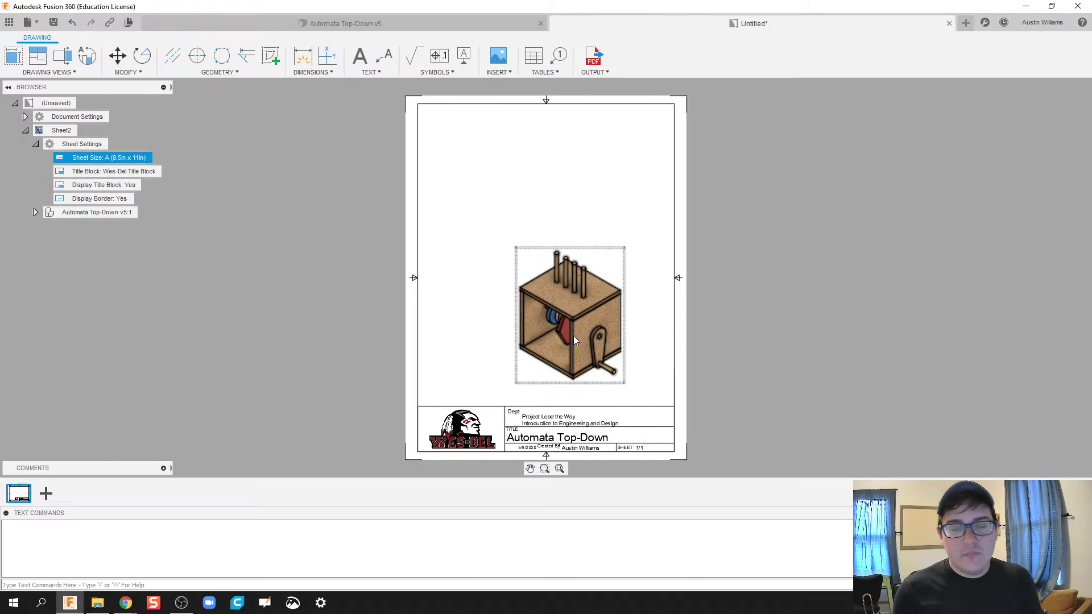
left_click(623, 280)
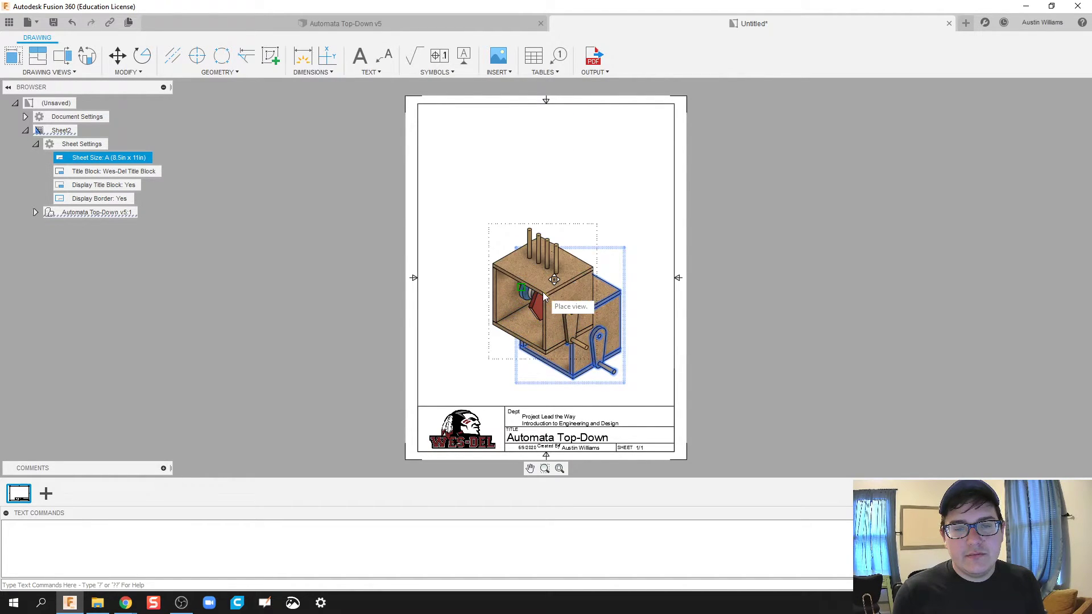
left_click(532, 305)
left_click(520, 287)
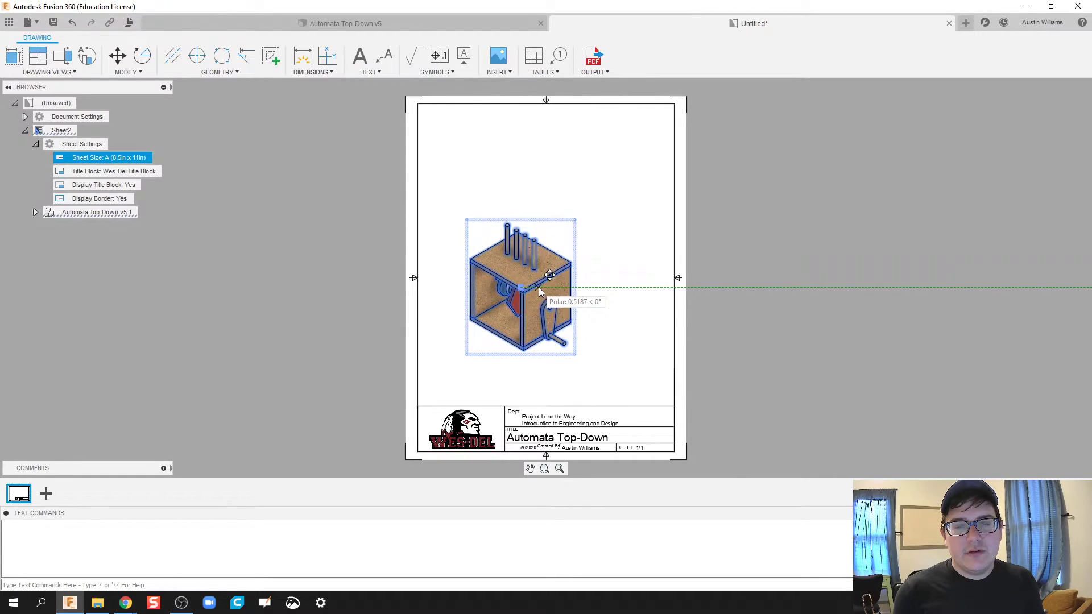
left_click(543, 287)
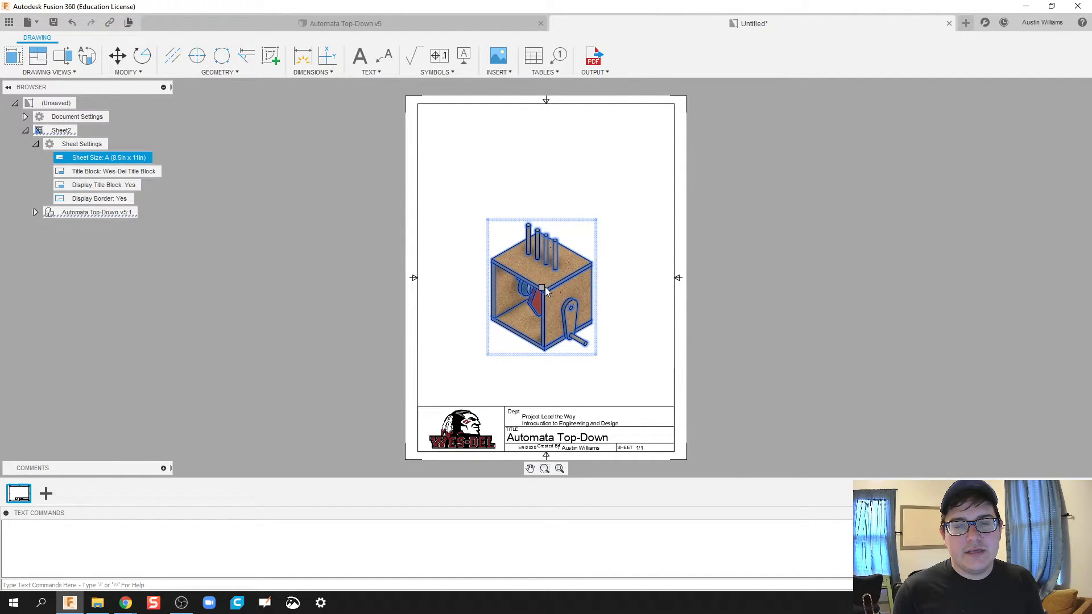
left_click(495, 150)
Create a centred text box across the sheet top with 0.25 in text height.
left_click(486, 165)
left_click(360, 55)
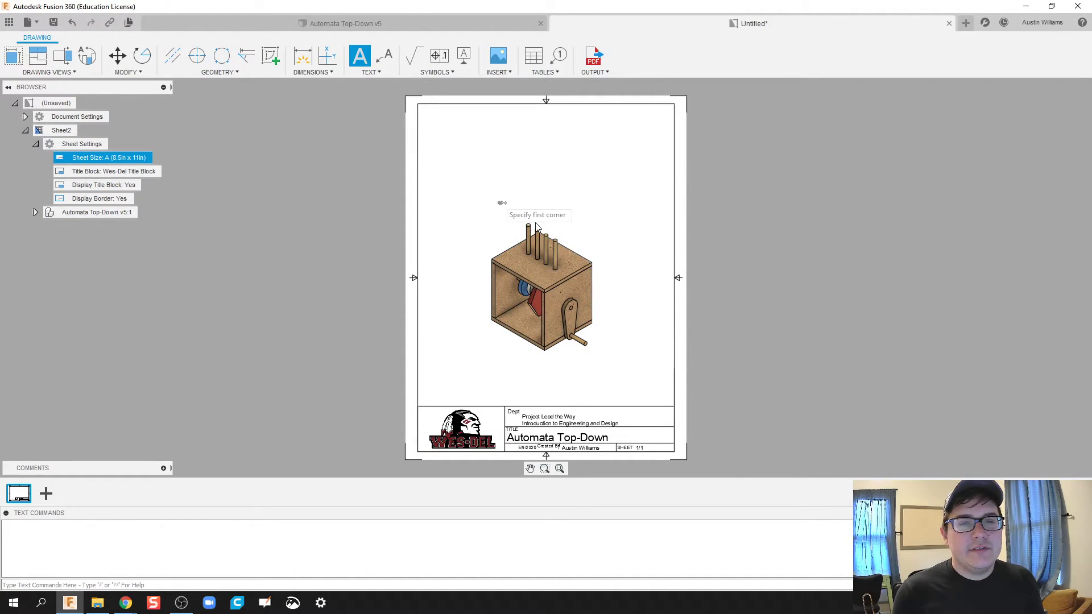
left_click(658, 223)
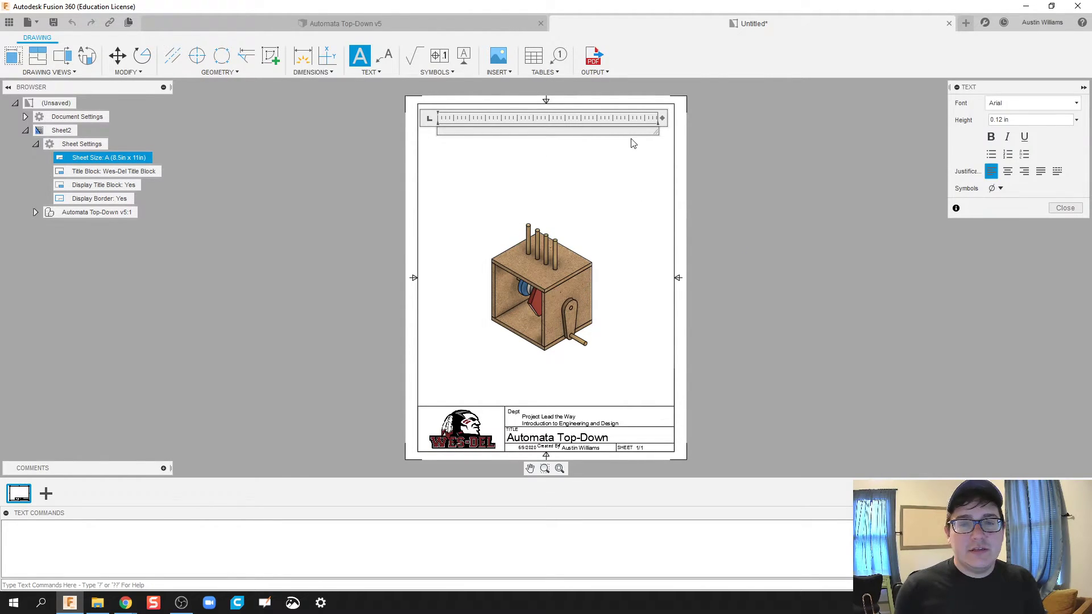
left_click_drag(1003, 120, 990, 120)
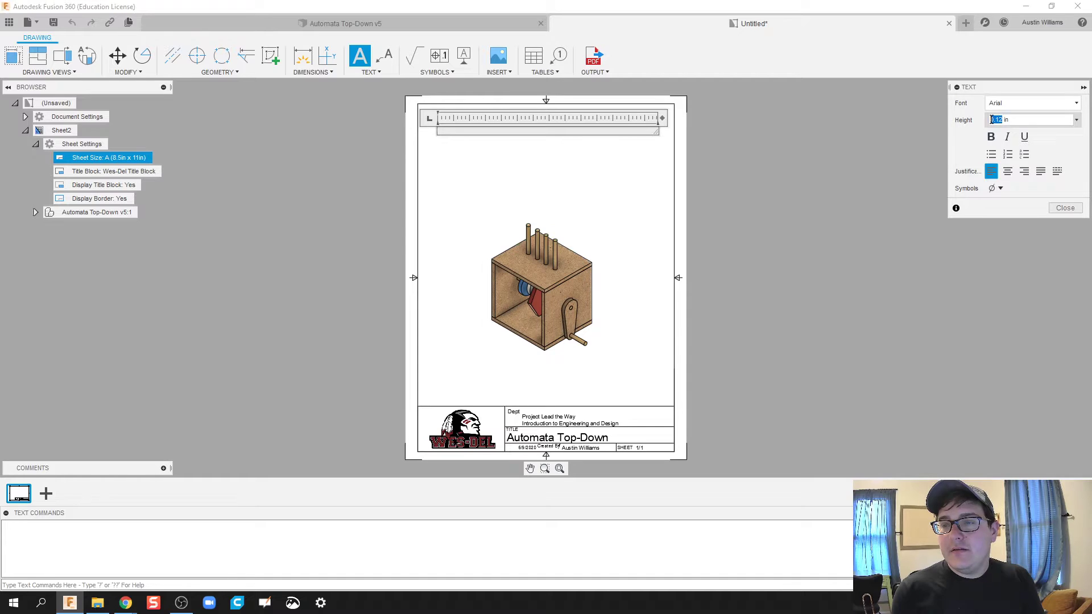
type("0.25")
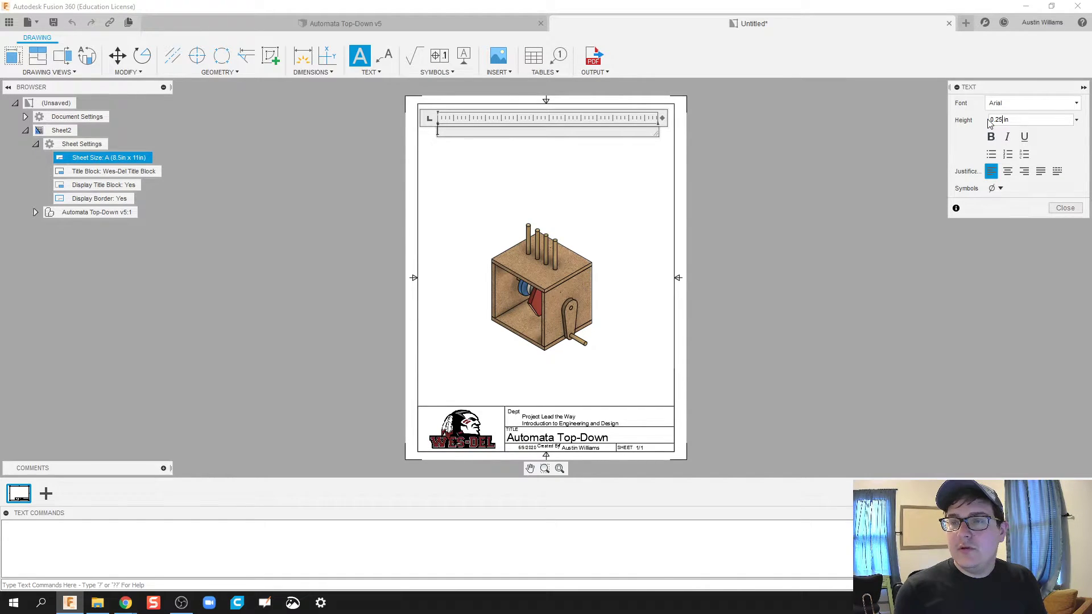
key("BackSpace")
key("BackSpace")
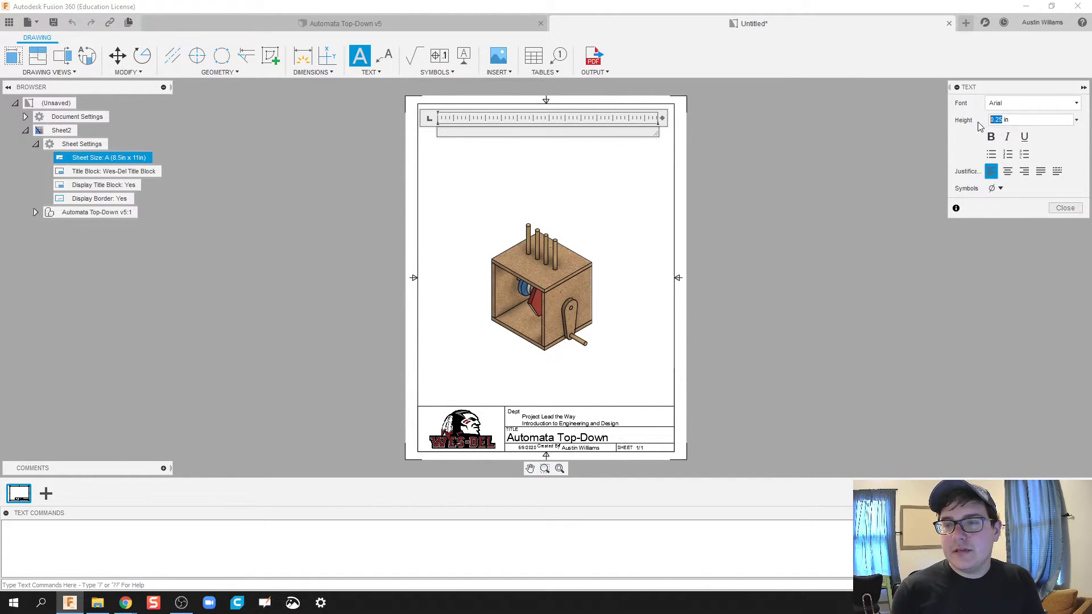
type("5")
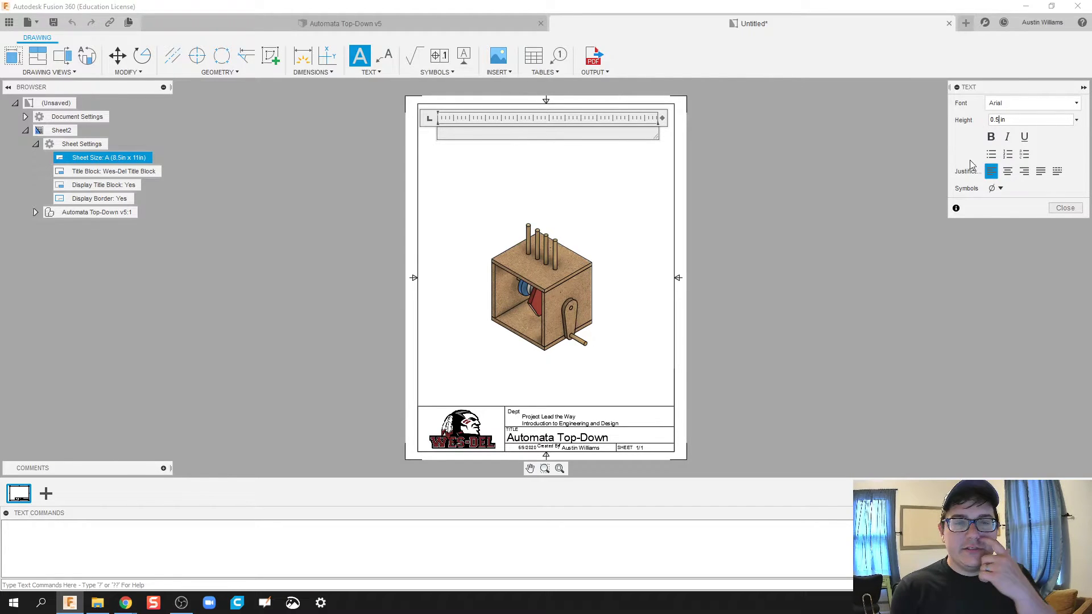
left_click(1009, 172)
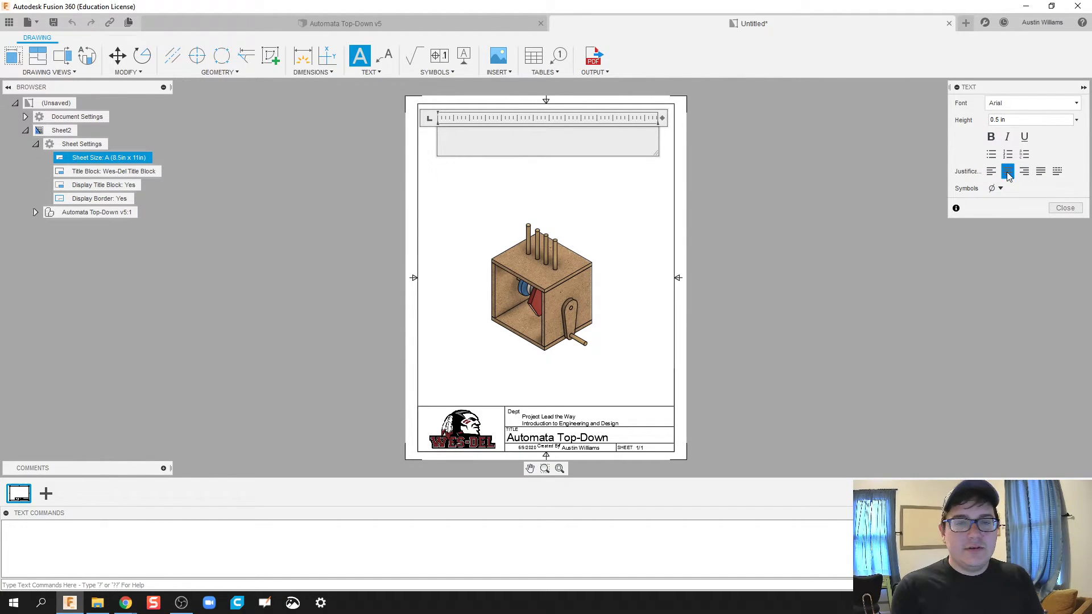
type("PLTW")
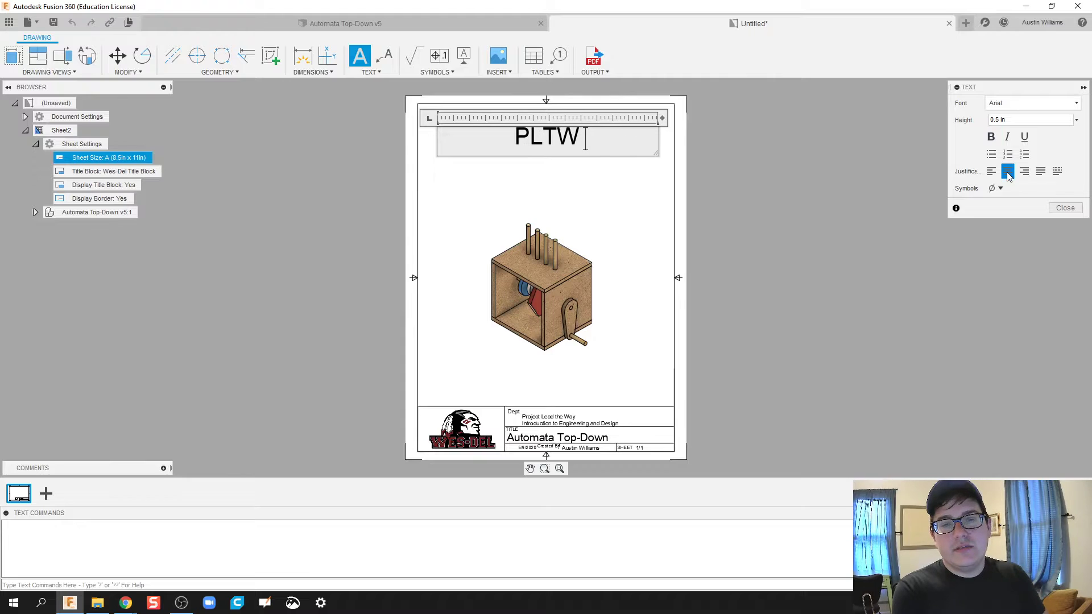
key("BackSpace")
key("BackSpace")
key("BackSpace")
key("BackSpace")
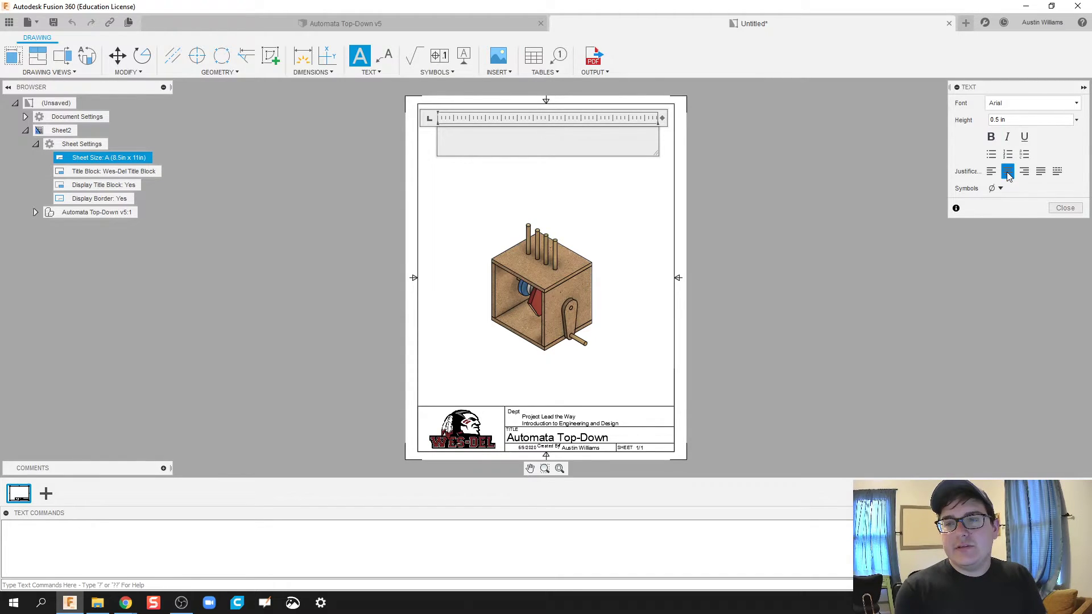
left_click(999, 120)
left_click(1000, 121)
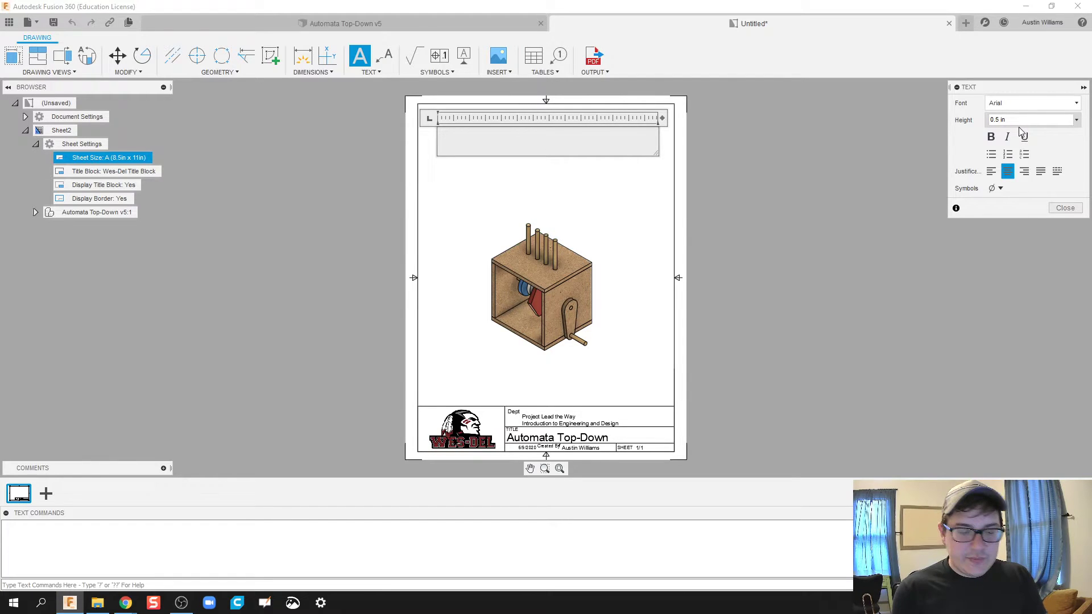
key("BackSpace")
type("25")
key("Return")
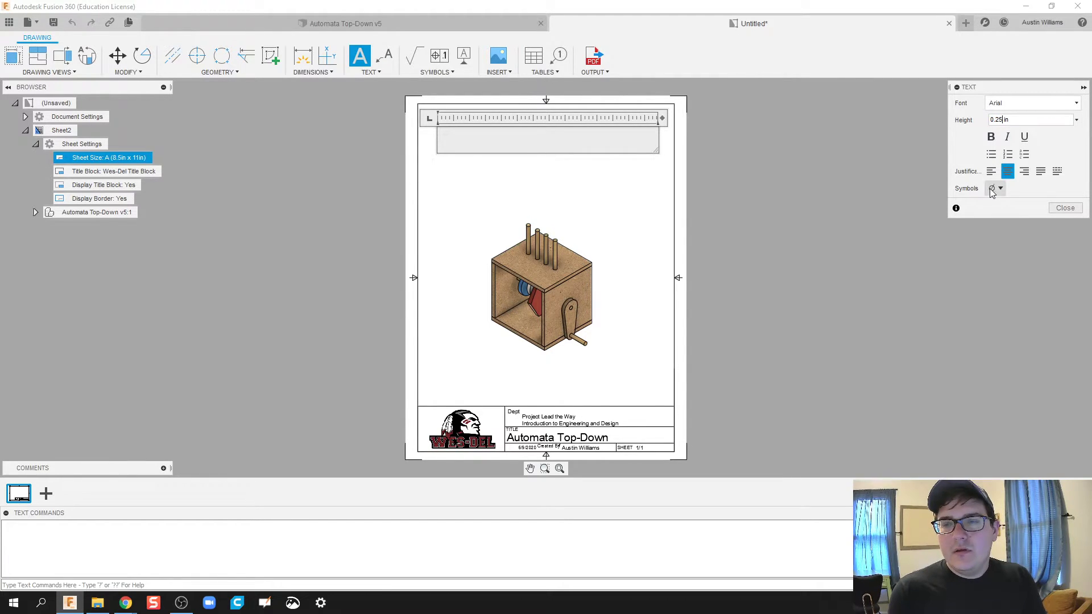
left_click(569, 146)
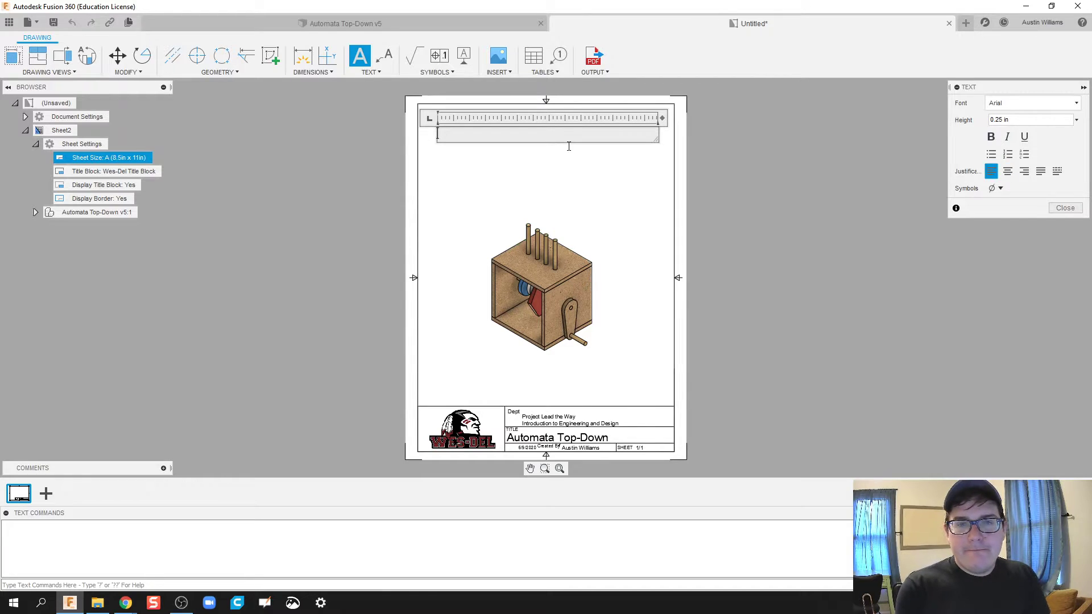
left_click(1008, 172)
Enter four lines: Project Lead the Way, Intro to Engineering and Design, the teacher's name, 6/9/2020.
type("Pr")
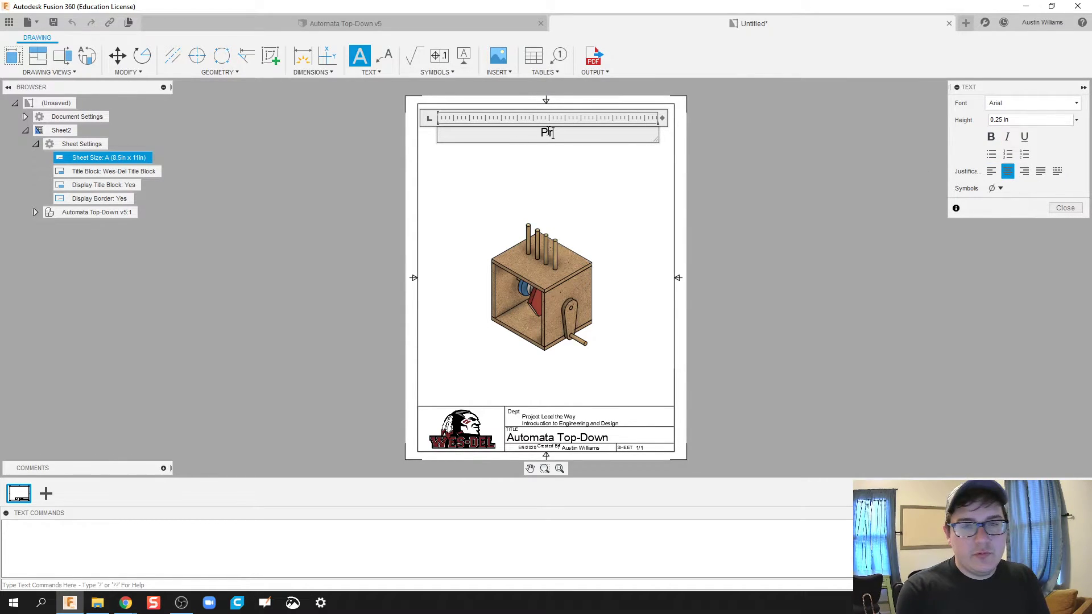
type("oject Lead teh")
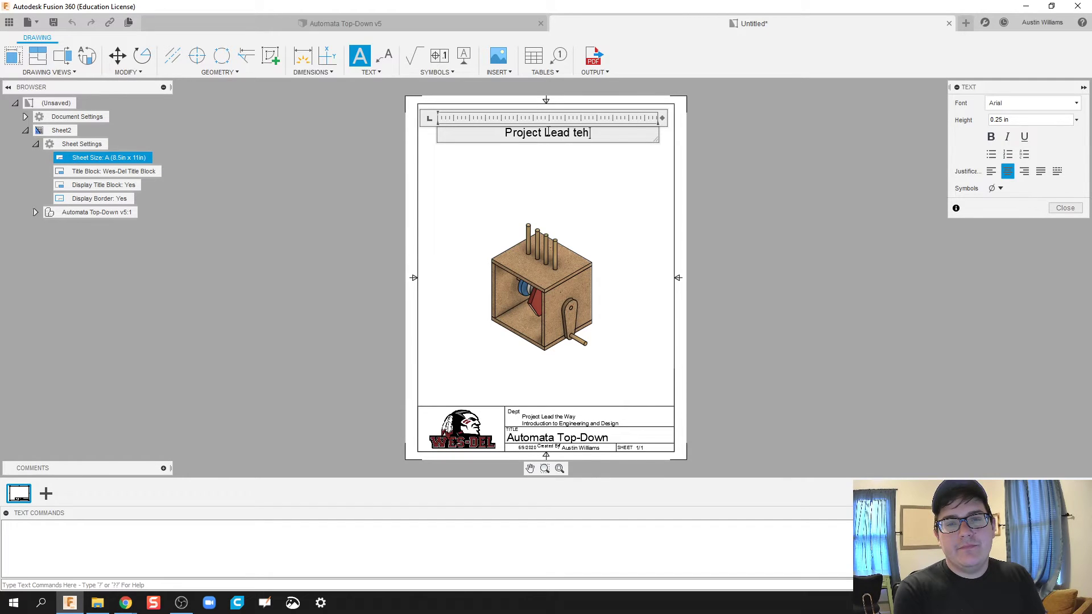
type(" W")
key("BackSpace")
key("BackSpace")
key("BackSpace")
key("BackSpace")
type("he Way")
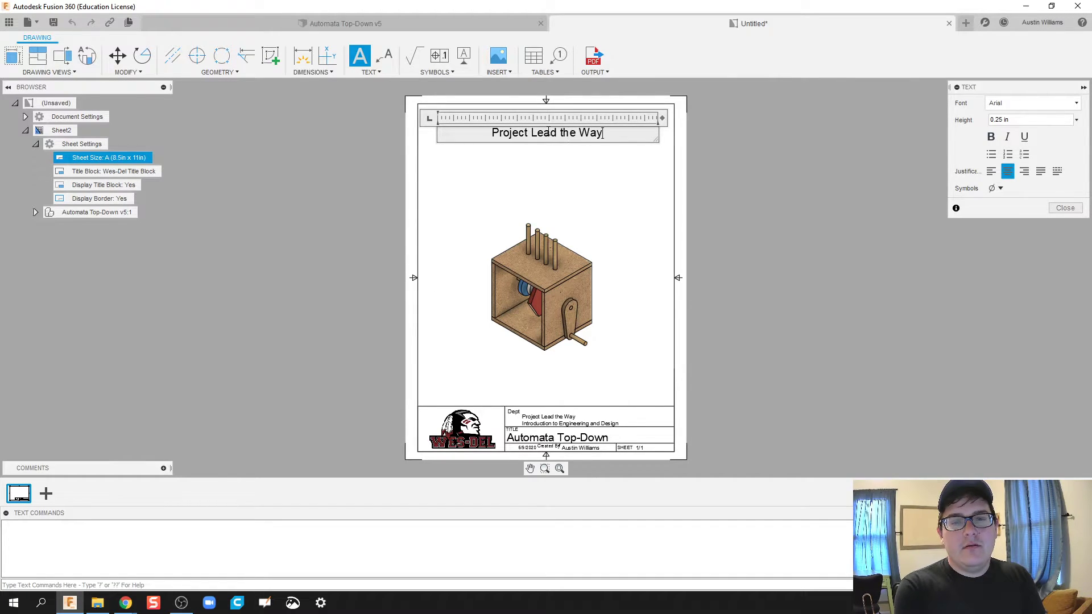
key("Return")
type("Intro")
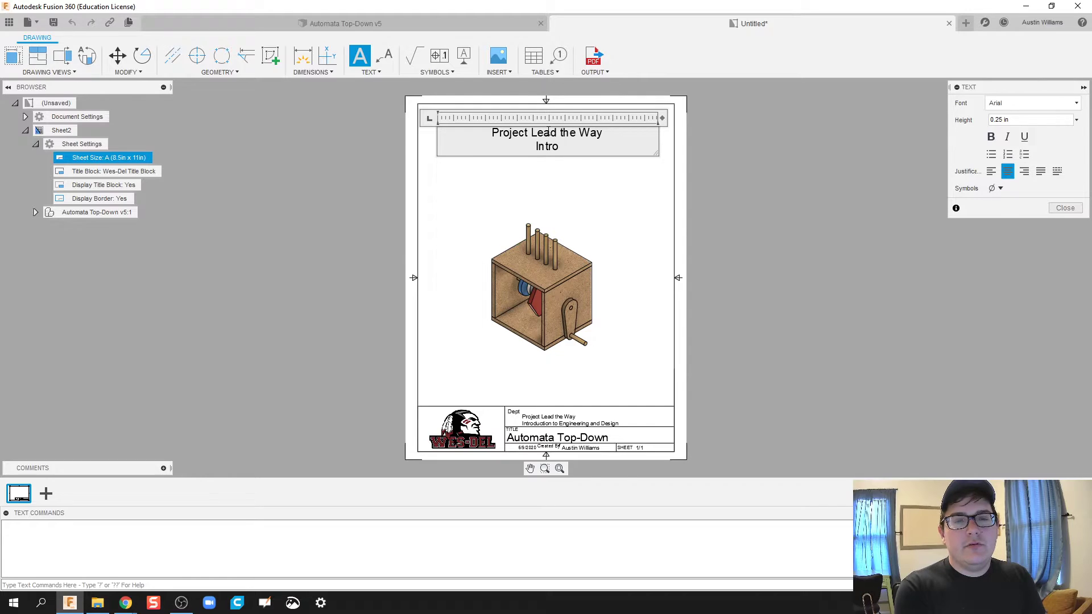
type(" to Engineering an")
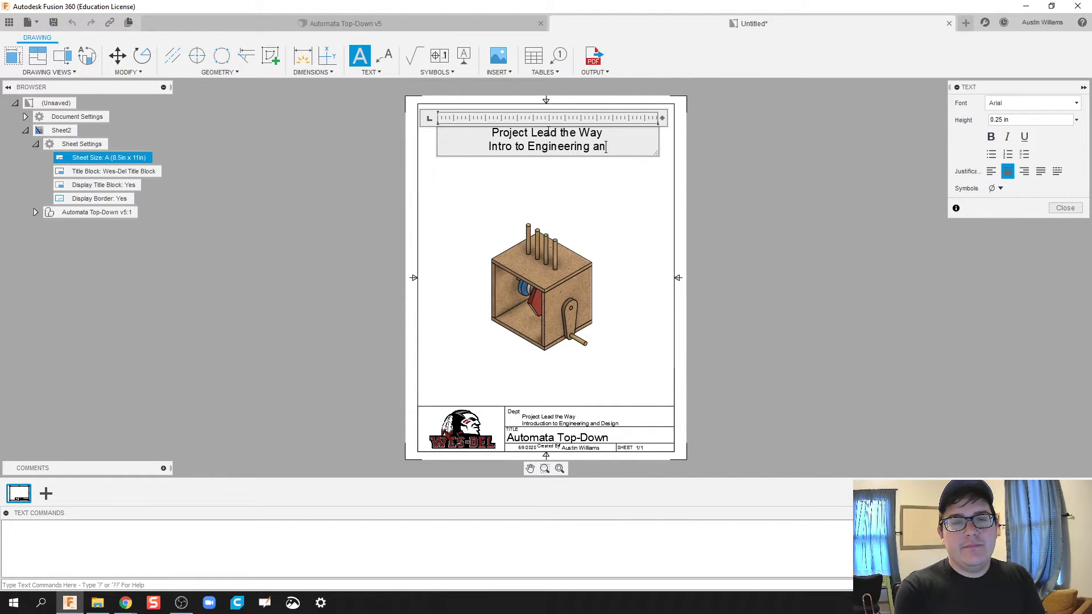
type("d Design")
key("Return")
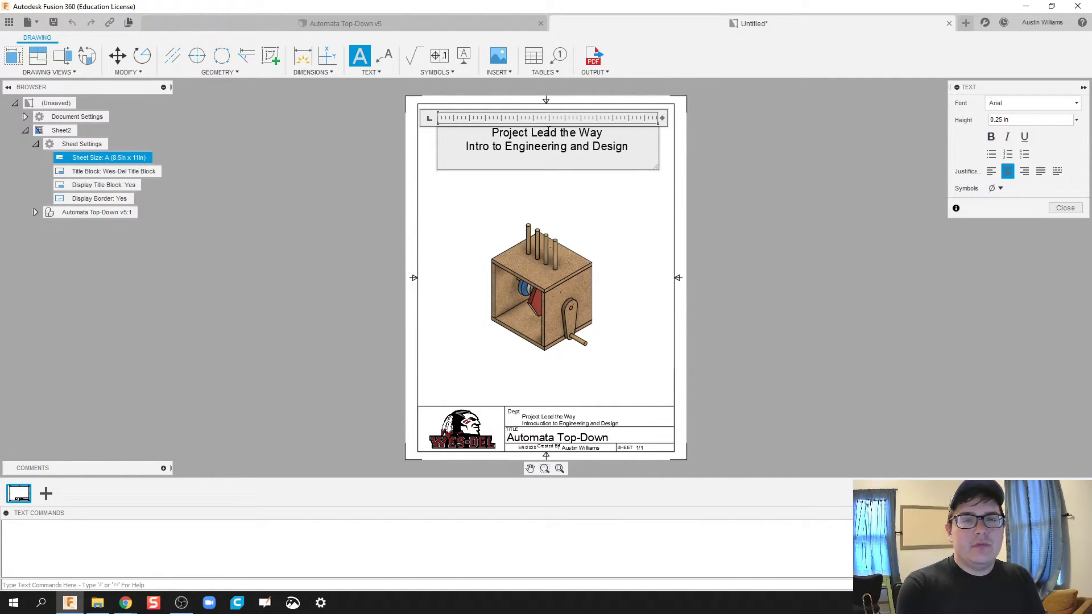
type("M")
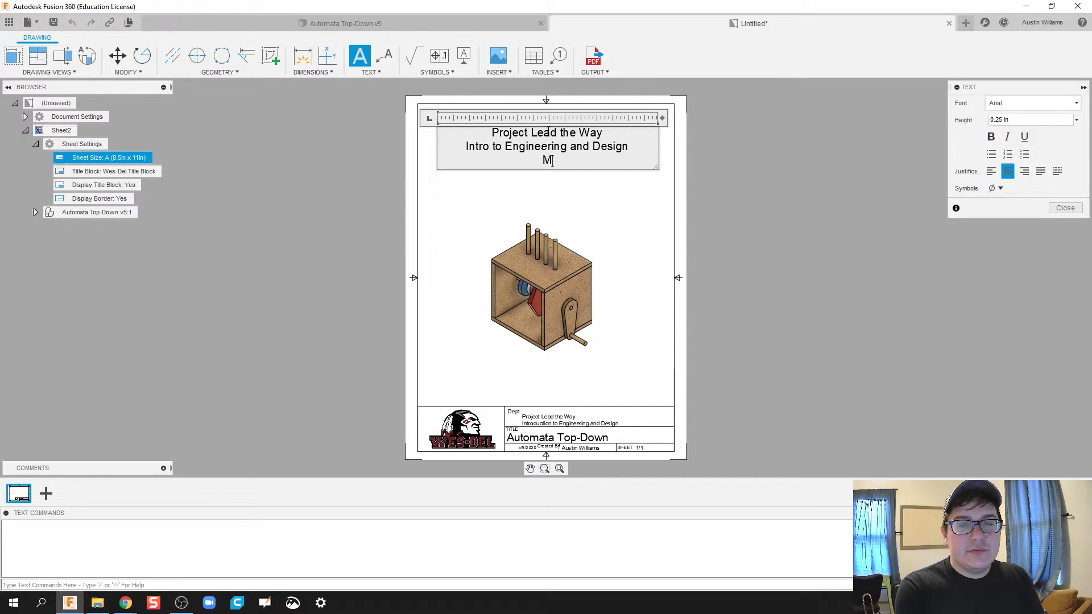
type("r. Williams")
key("Return")
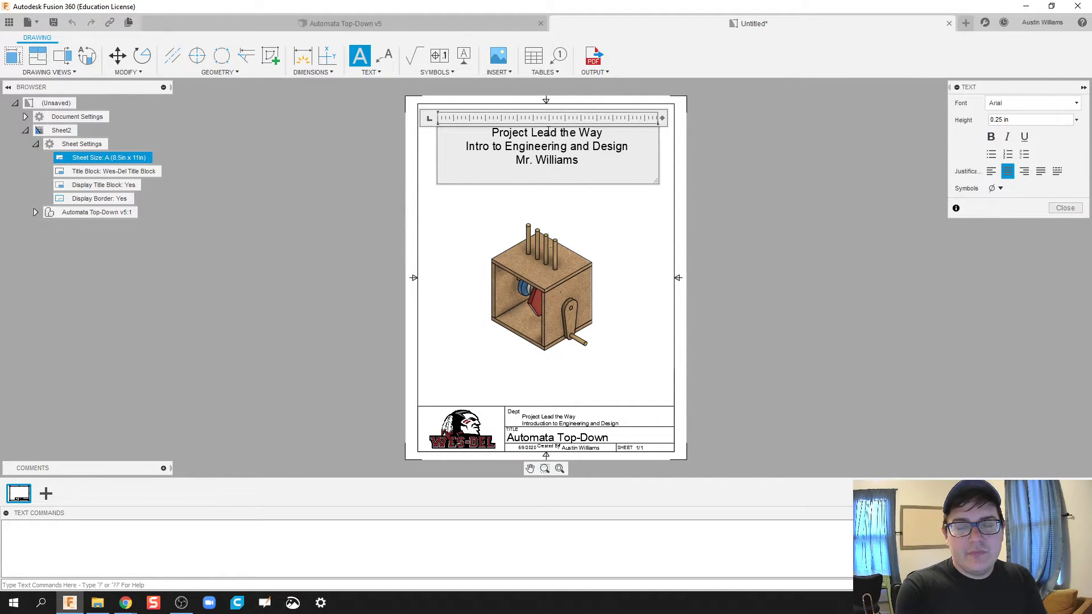
type("6")
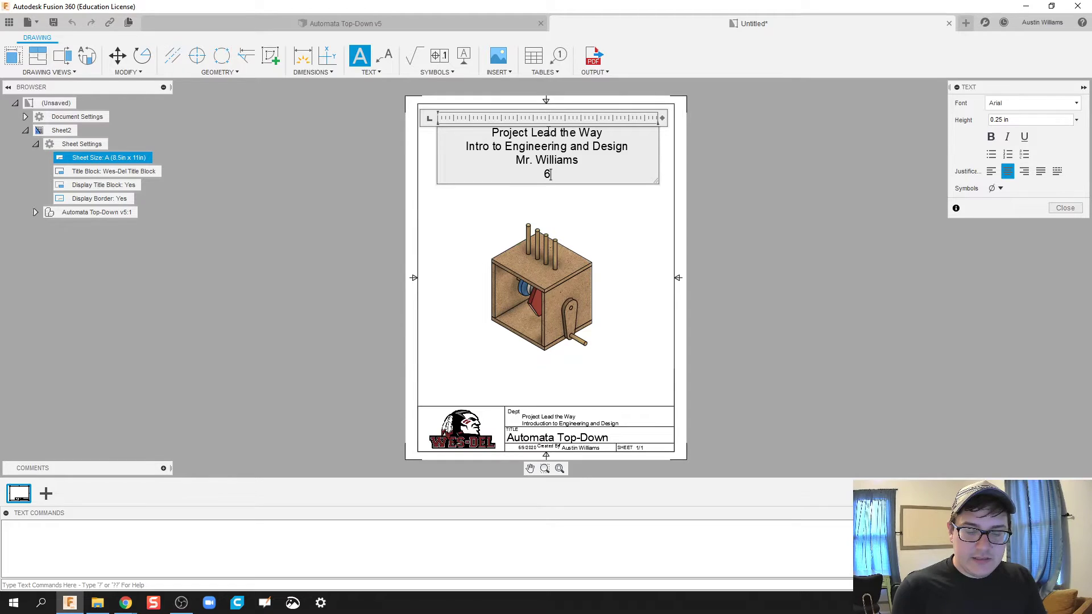
type("/9/2020")
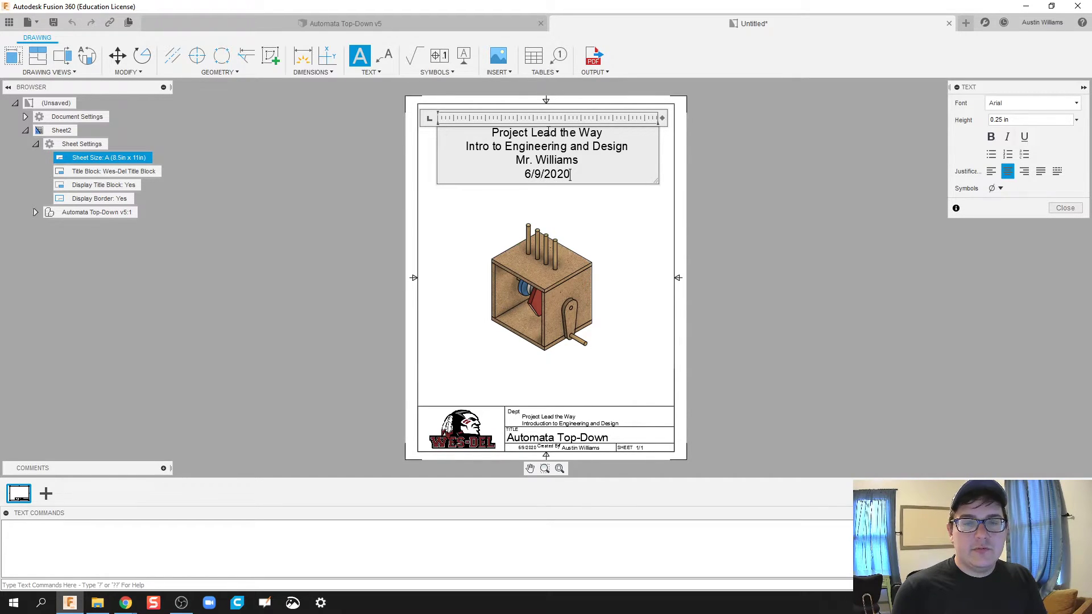
left_click(1065, 208)
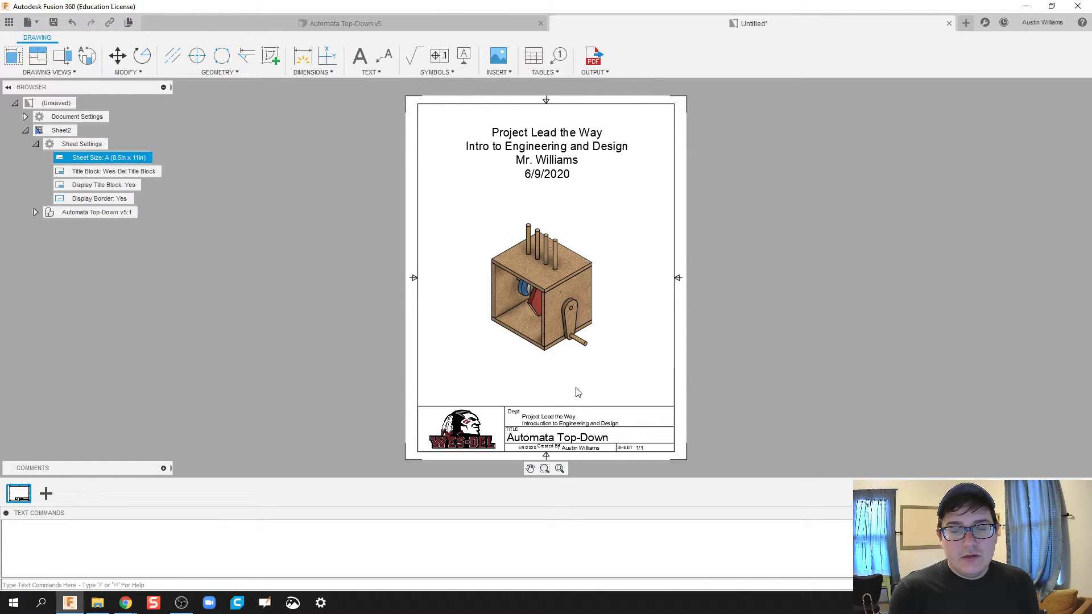
Add a second sheet and size it B (17in x 11in) landscape.
left_click(46, 496)
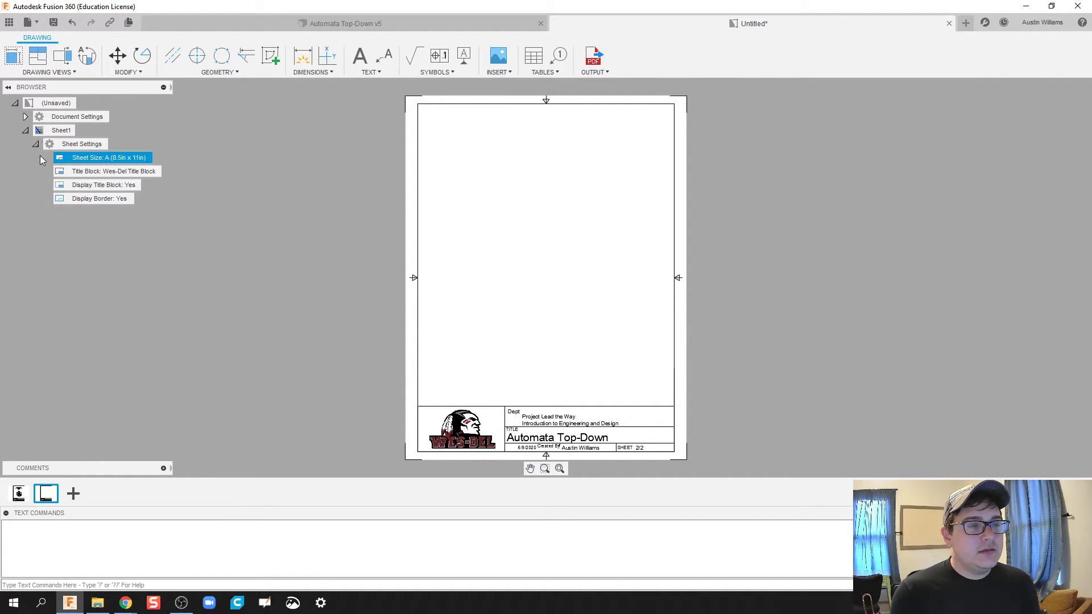
double_click(121, 158)
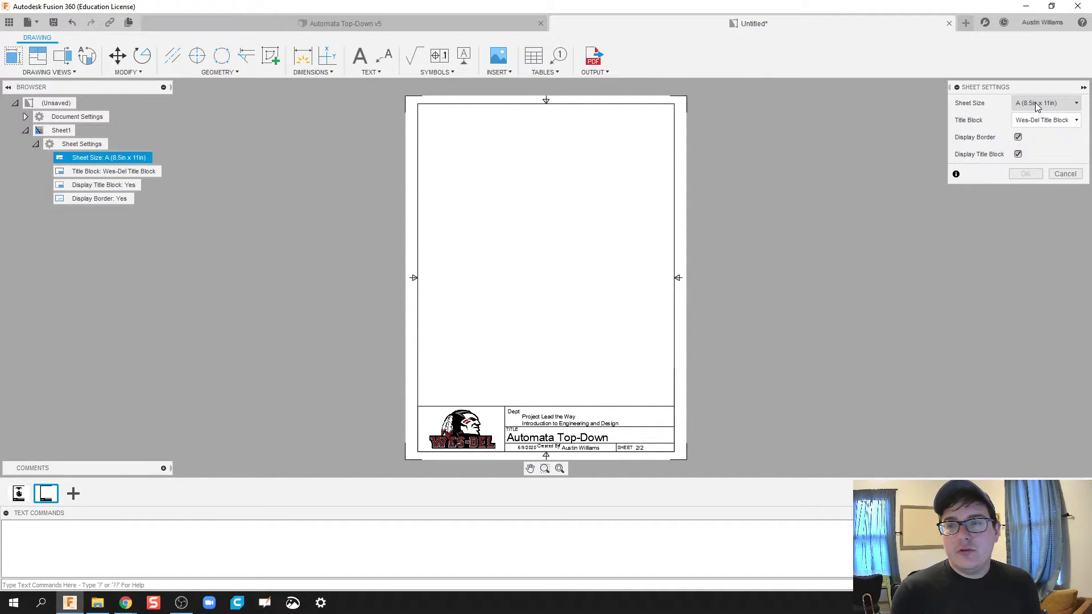
left_click(1038, 106)
left_click(997, 125)
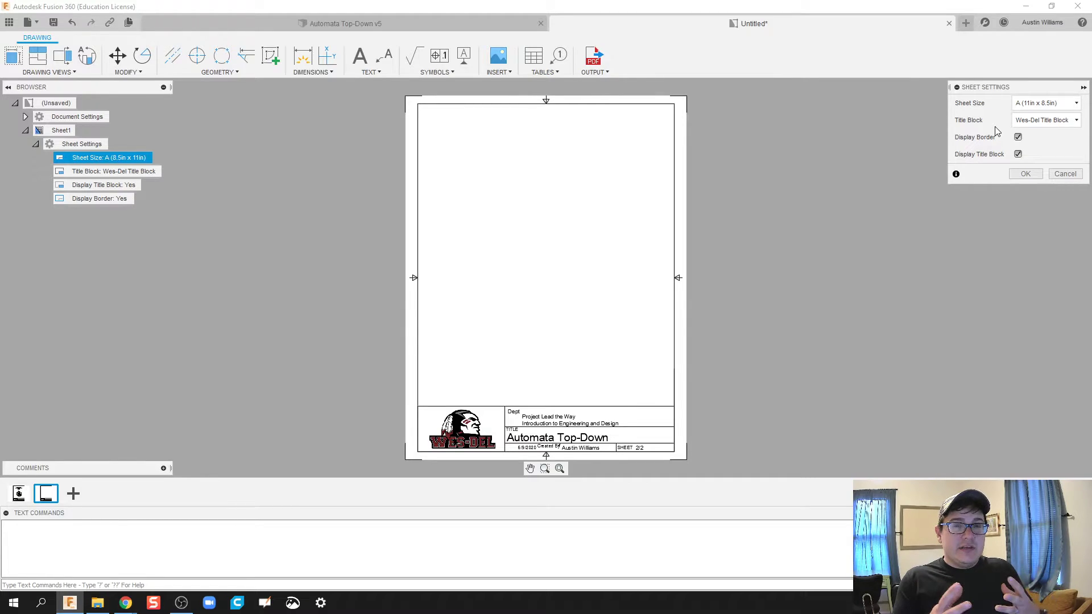
left_click(1024, 103)
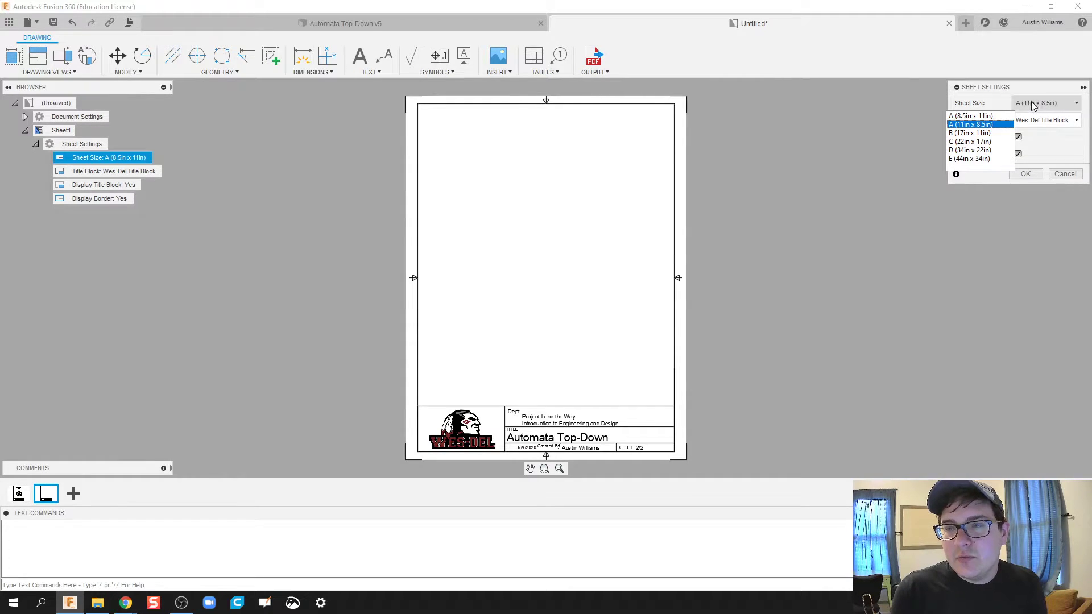
left_click(973, 139)
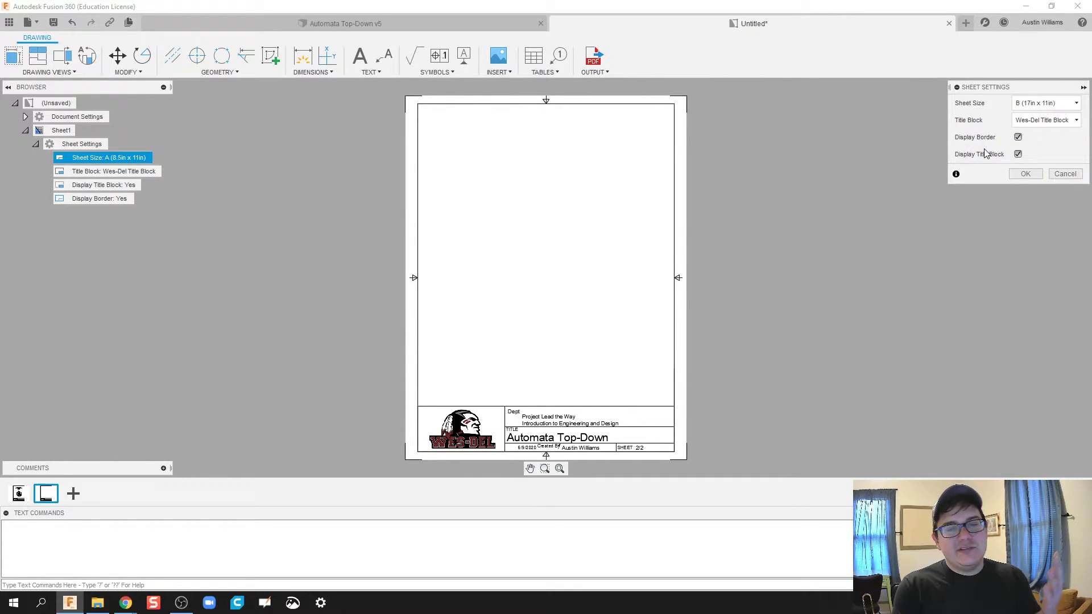
left_click(1022, 175)
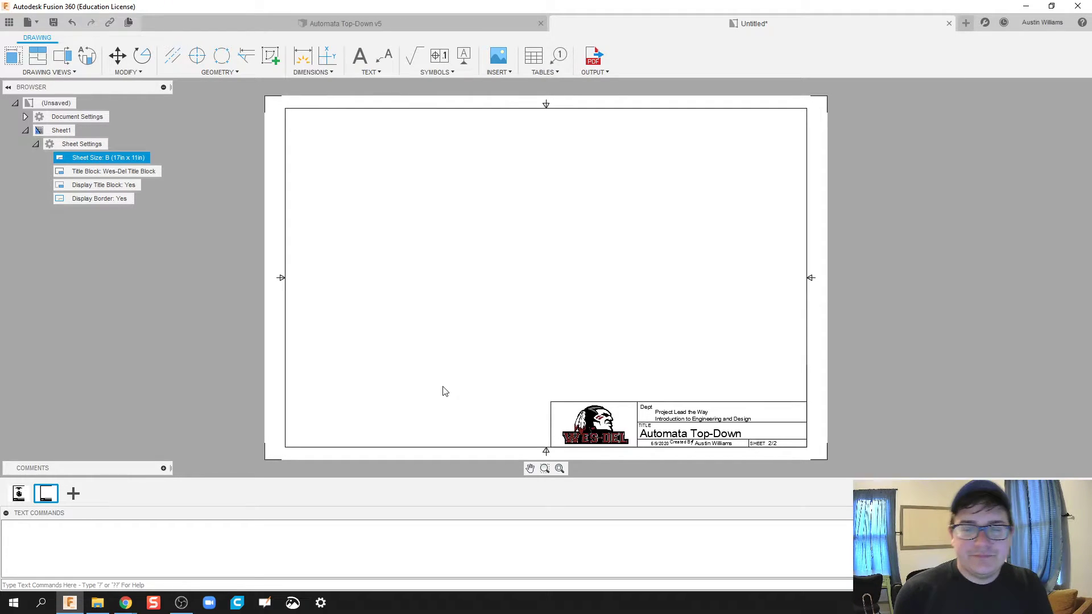
Place a base view near the sheet centre referencing Automata Top-Down v5:1.
left_click(12, 56)
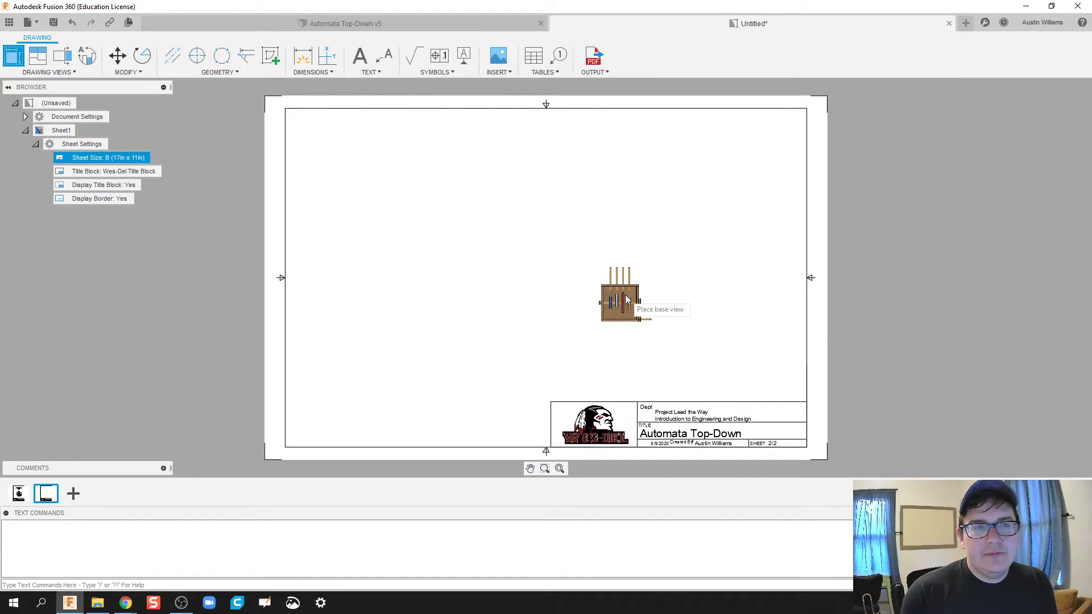
left_click(626, 281)
left_click(1051, 103)
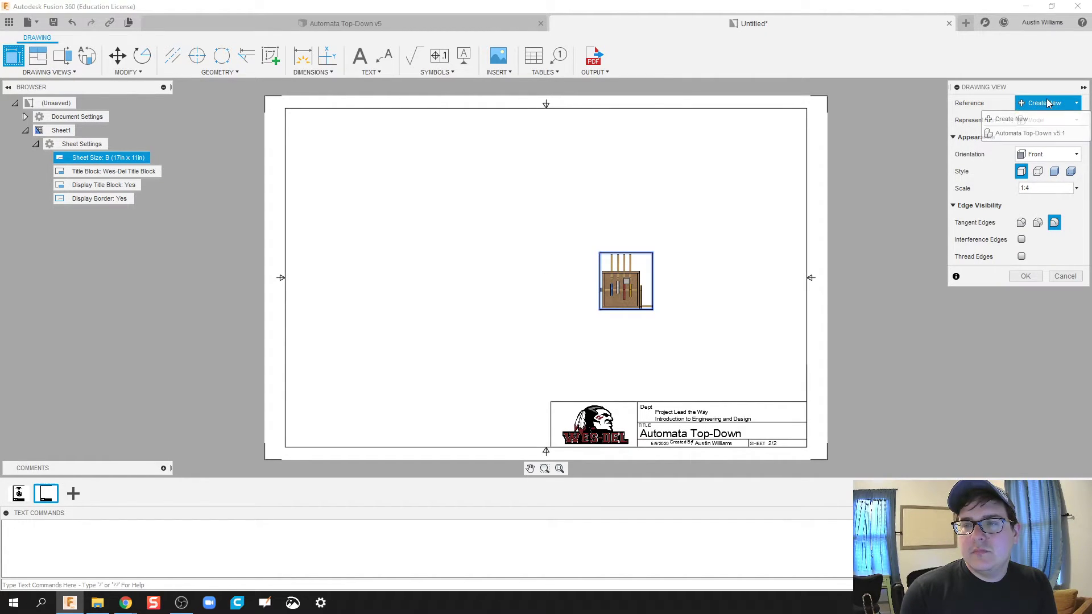
left_click(1043, 133)
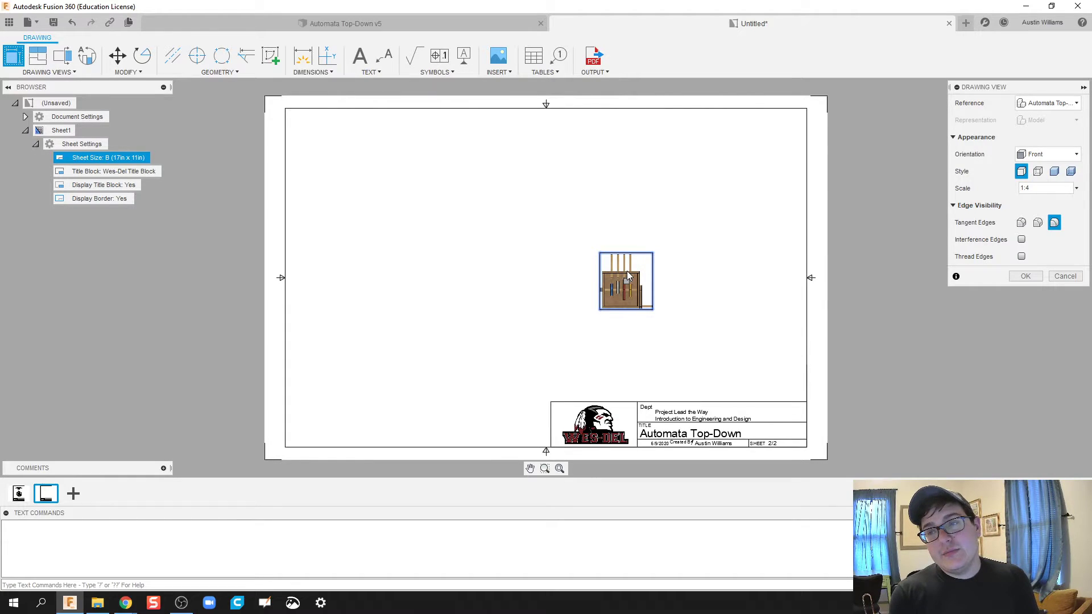
Set the front view's scale to 3/8 and confirm the base view.
left_click(1076, 189)
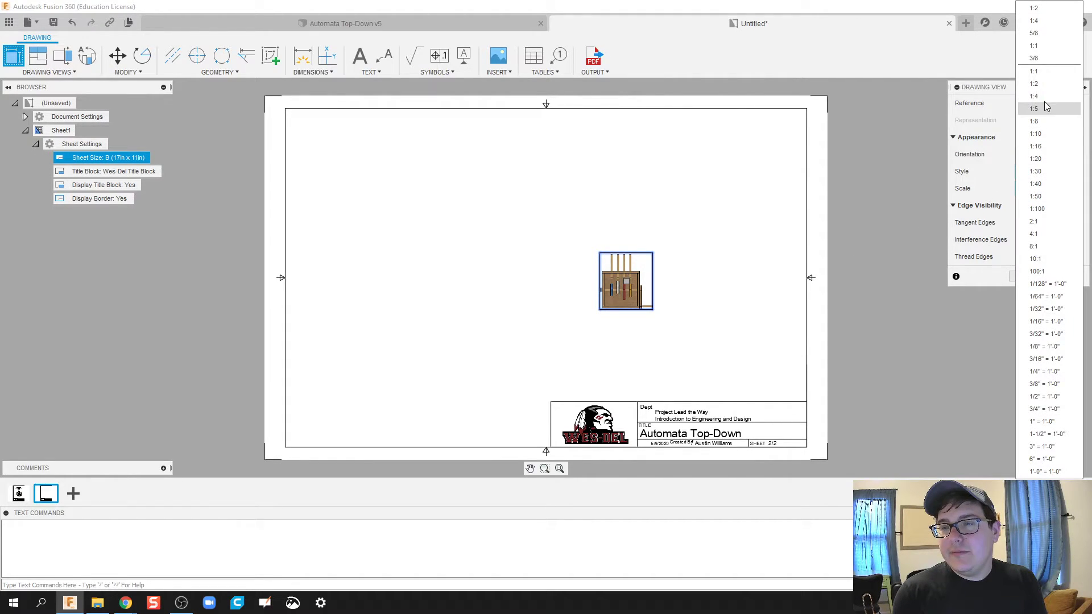
left_click(1043, 84)
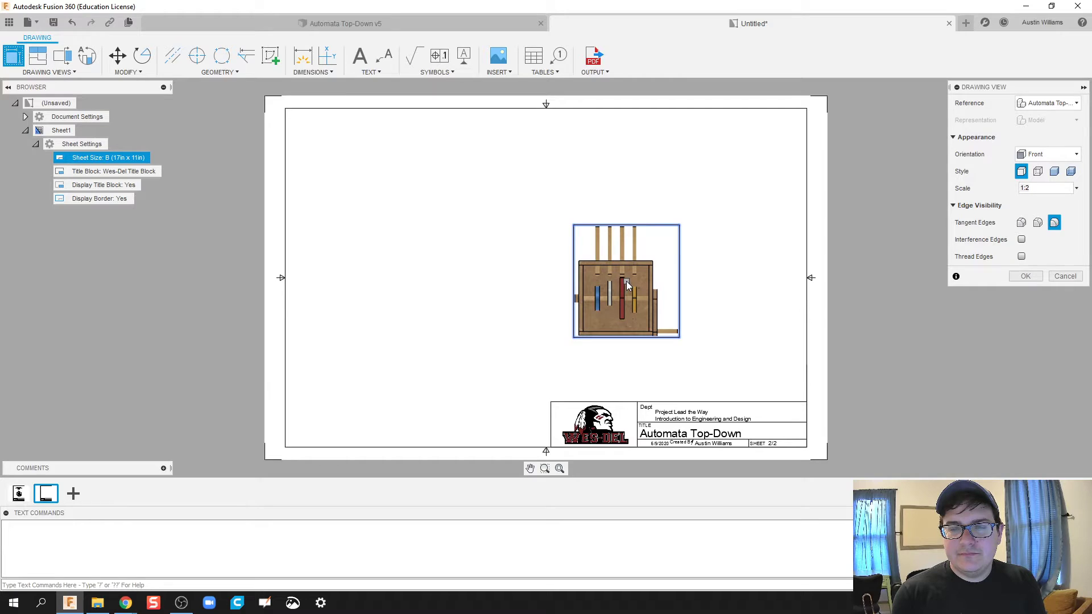
left_click(1076, 189)
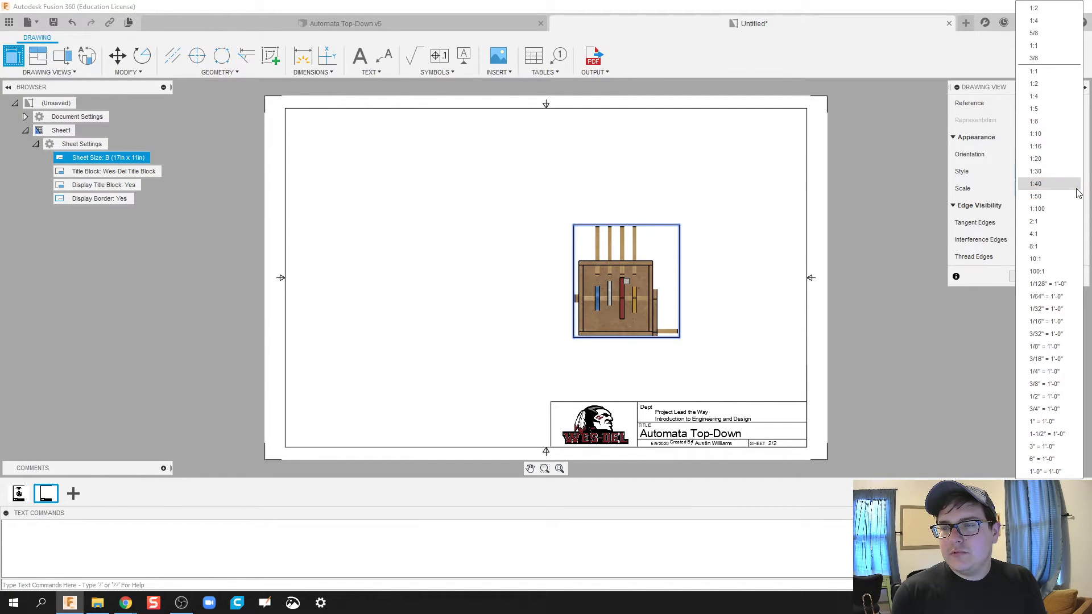
left_click(1043, 183)
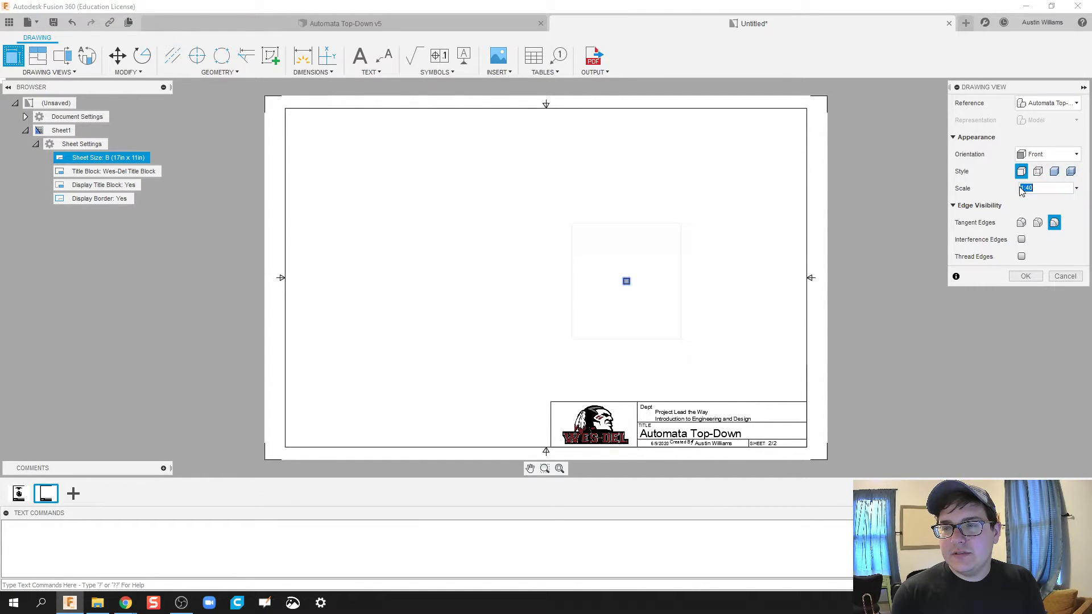
double_click(1047, 188)
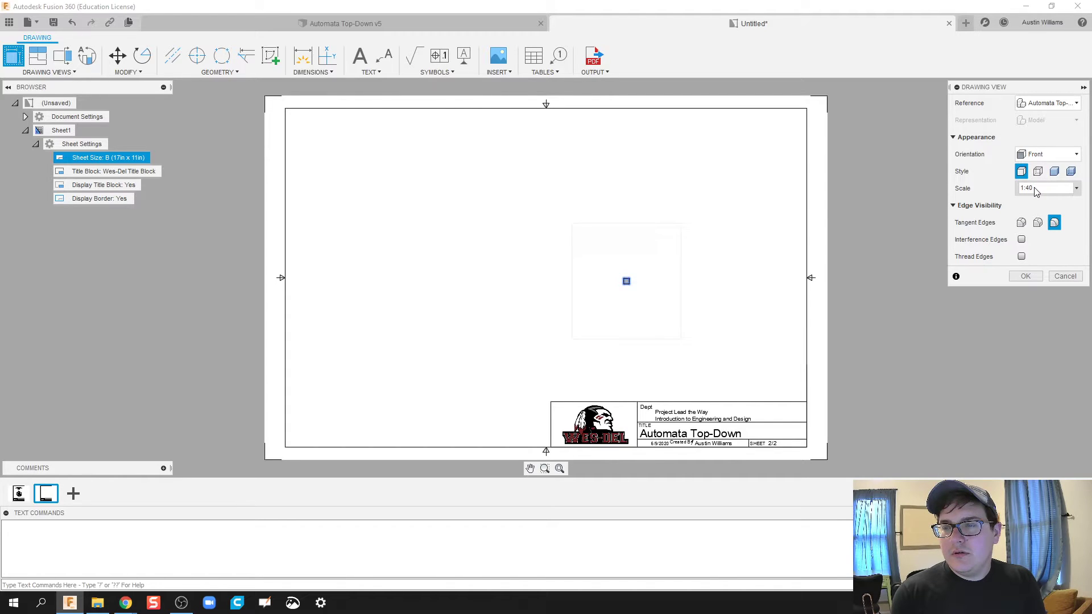
left_click(1076, 188)
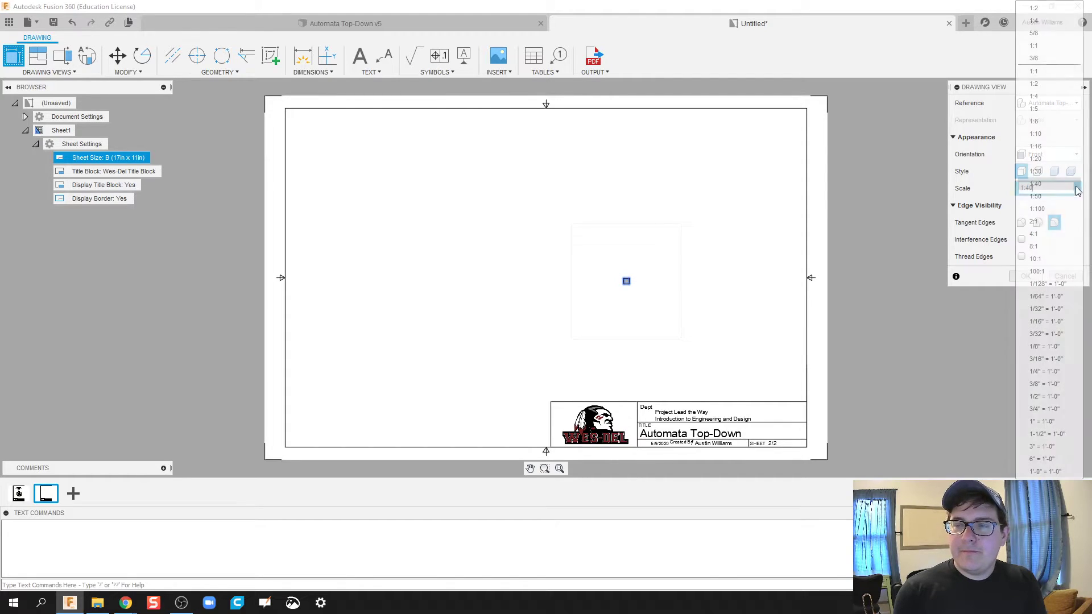
left_click(1042, 92)
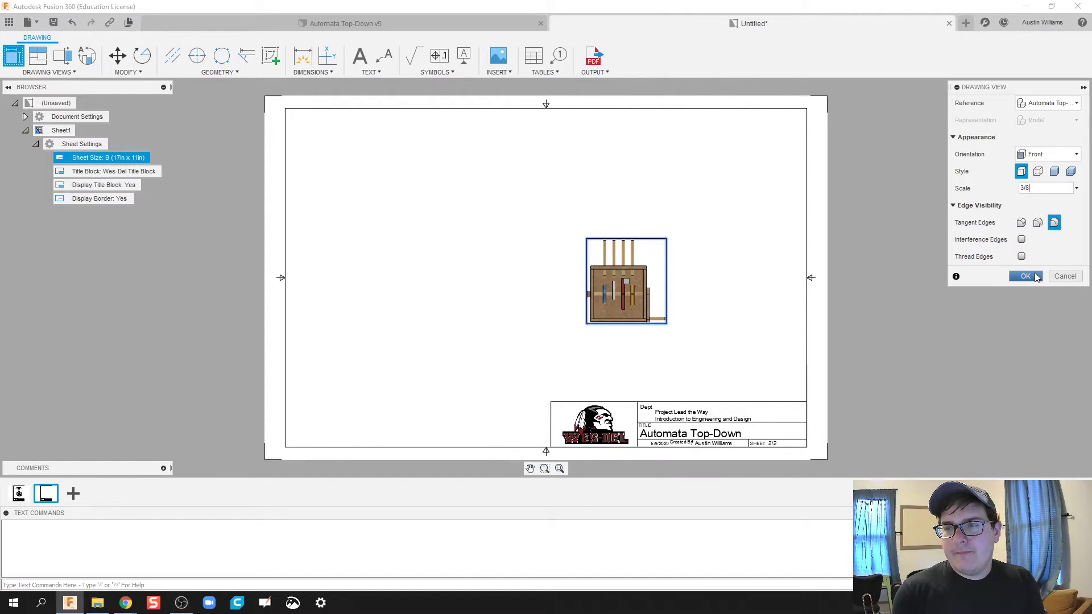
left_click(1034, 277)
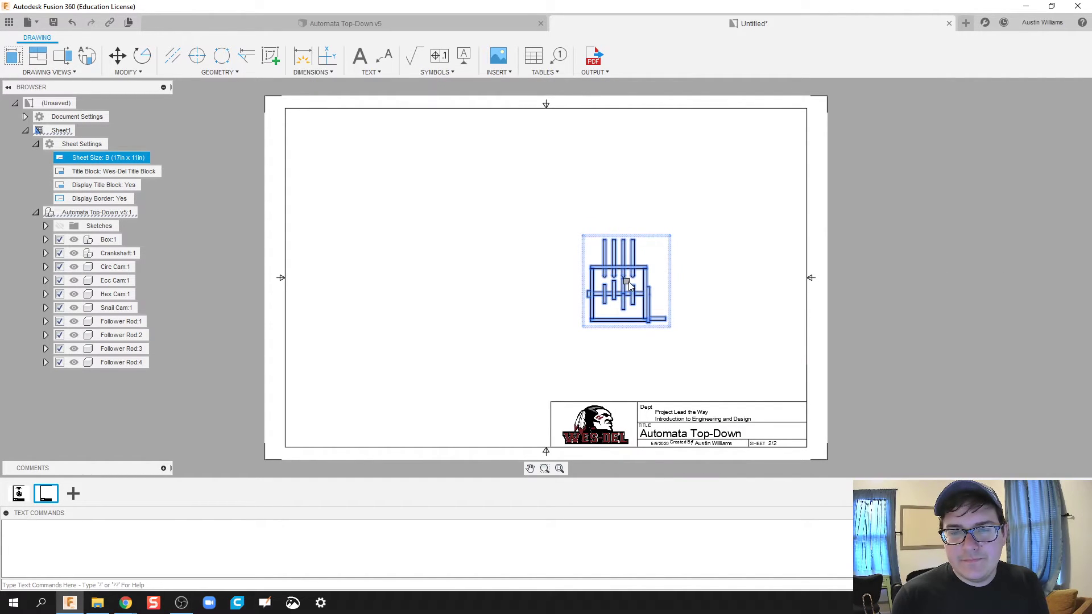
Nudge the front view, then project top, bottom, right and left views from it.
left_click_drag(610, 279, 605, 272)
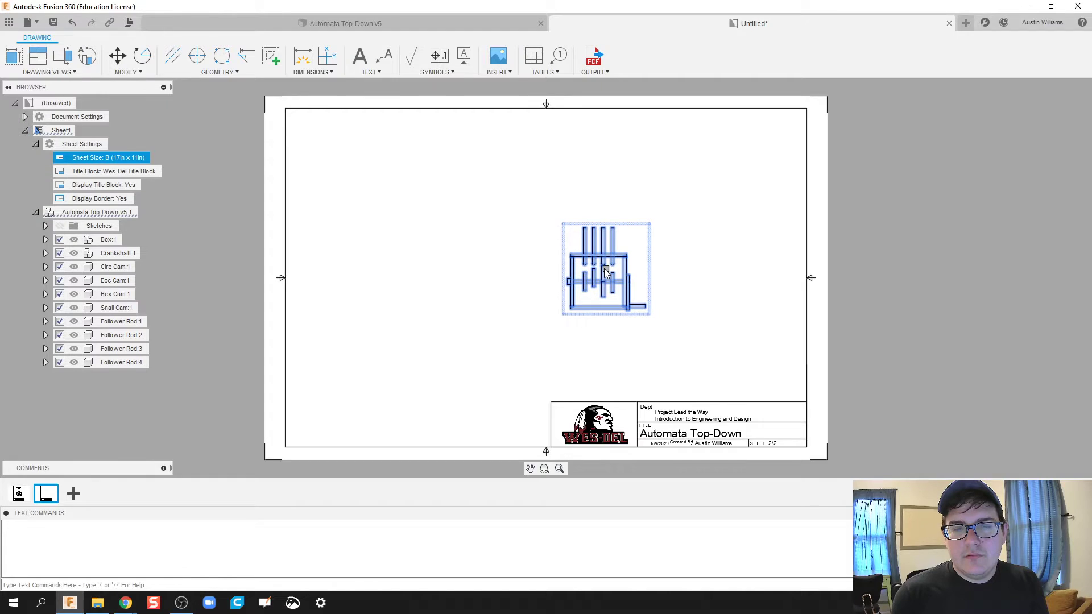
left_click(660, 265)
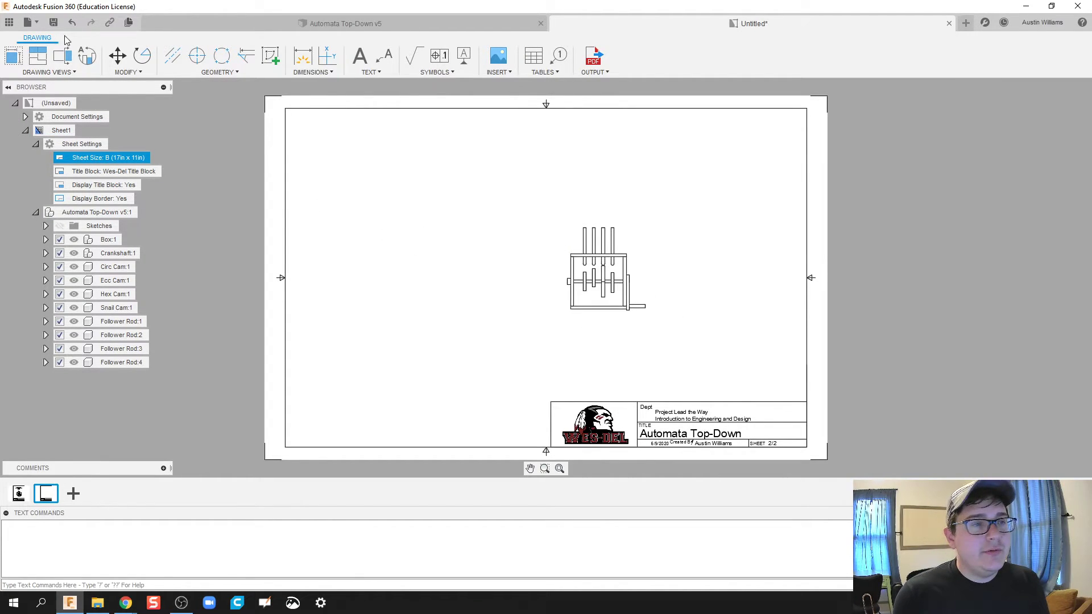
left_click(39, 55)
left_click(606, 265)
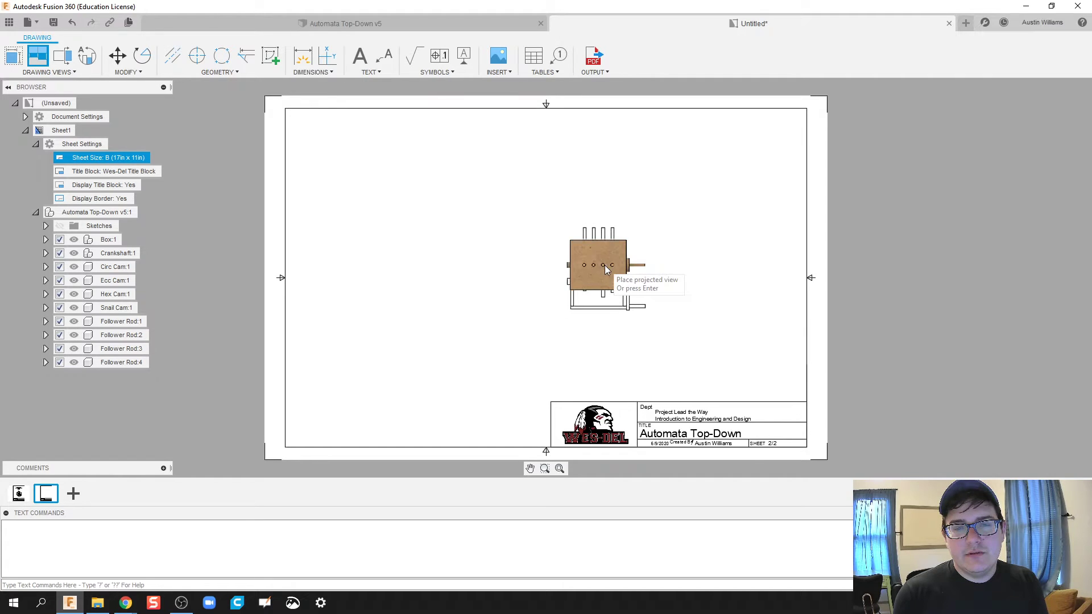
left_click(600, 181)
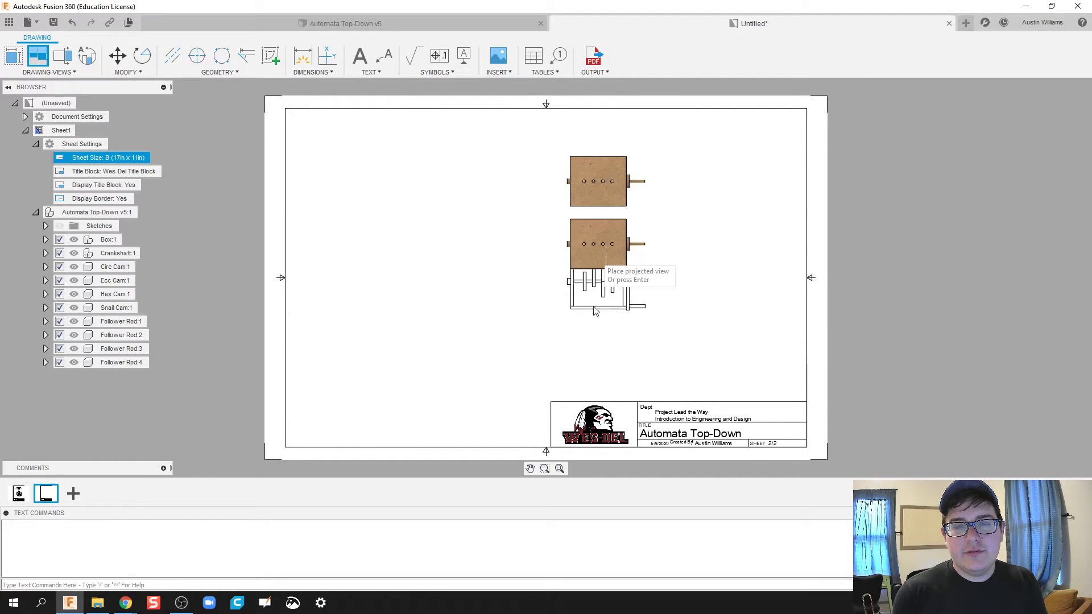
left_click(599, 353)
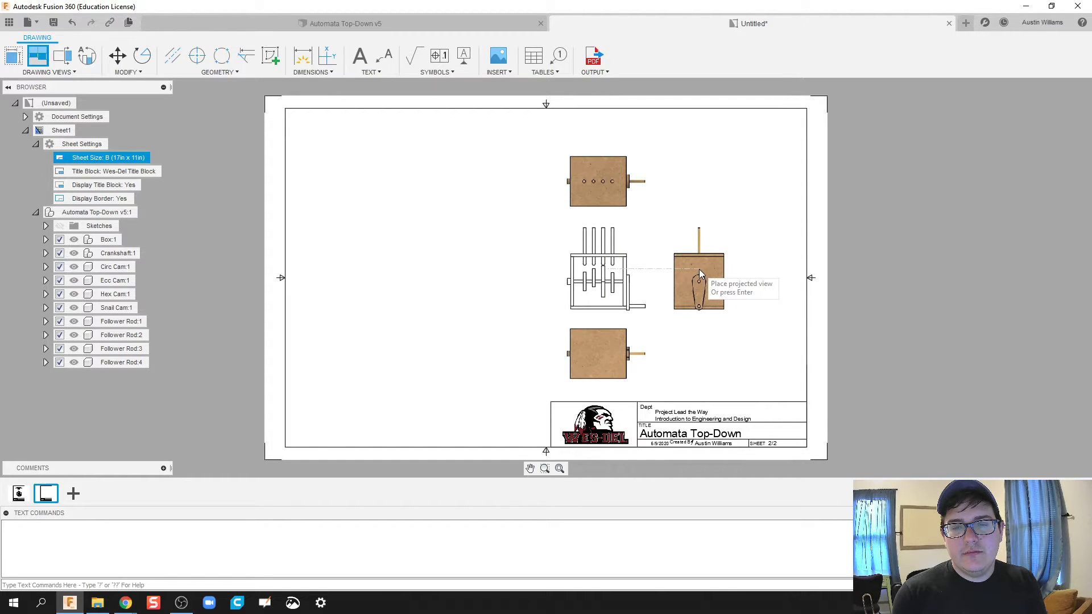
left_click(698, 269)
left_click(509, 266)
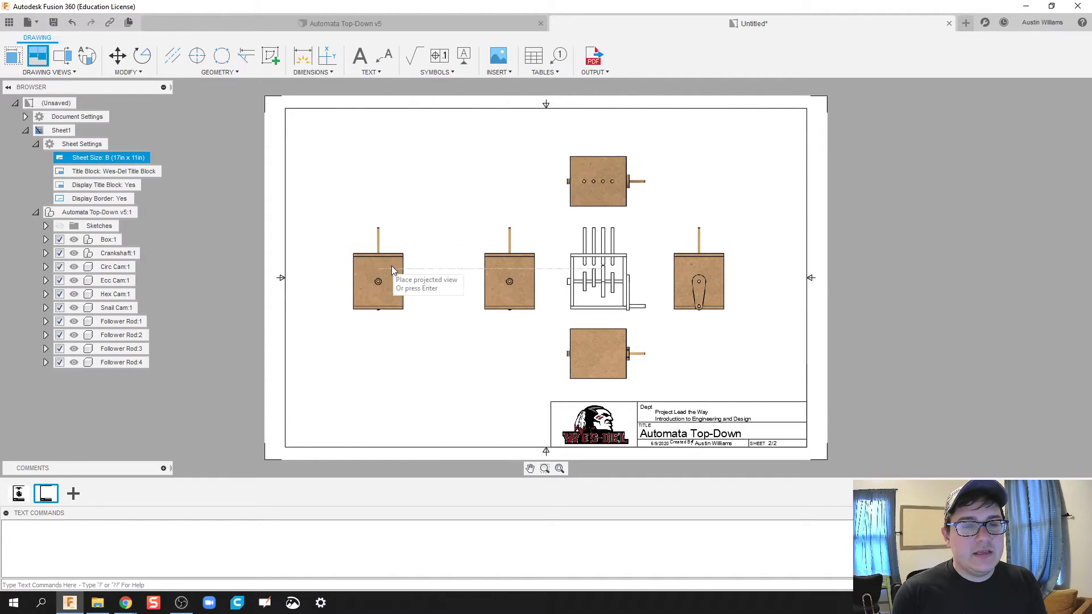
left_click(407, 264)
right_click(415, 264)
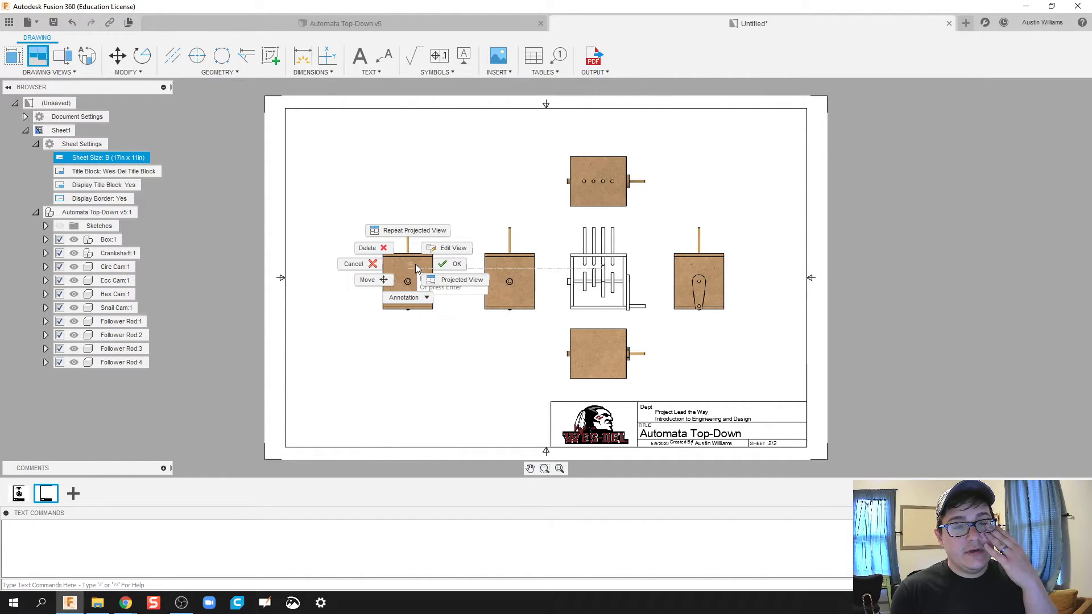
key("Escape")
key("Return")
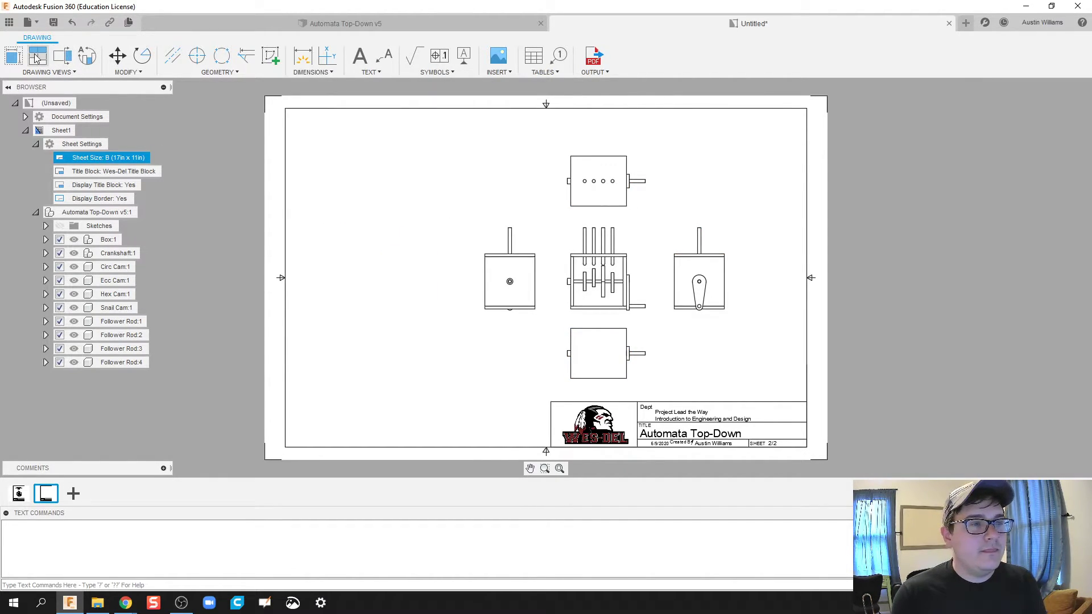
Project a rear view from the left view, placed at the far left.
left_click(514, 281)
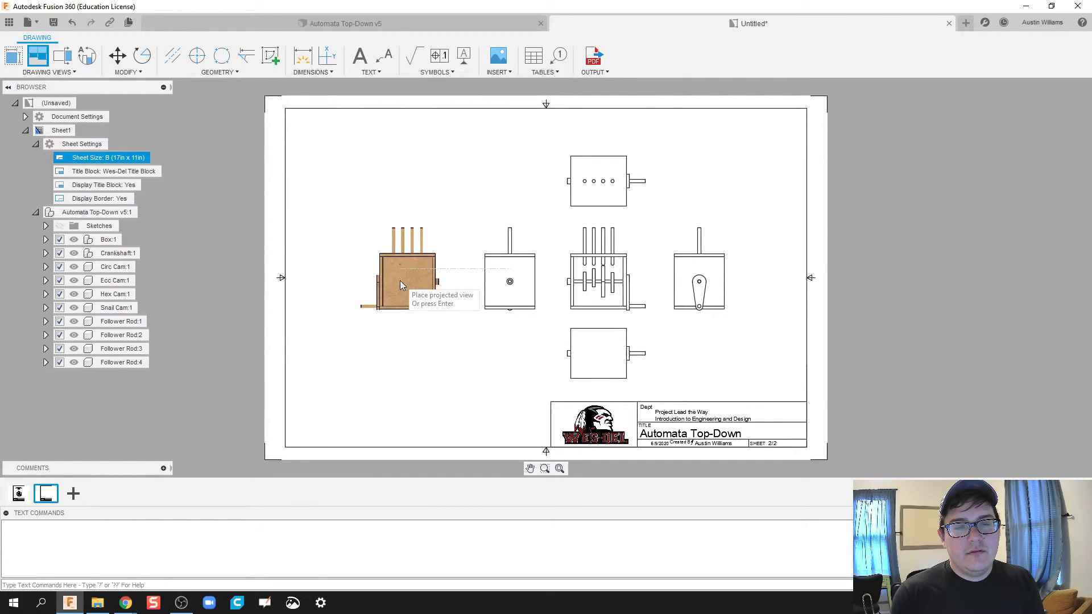
left_click(395, 283)
right_click(396, 285)
left_click(443, 285)
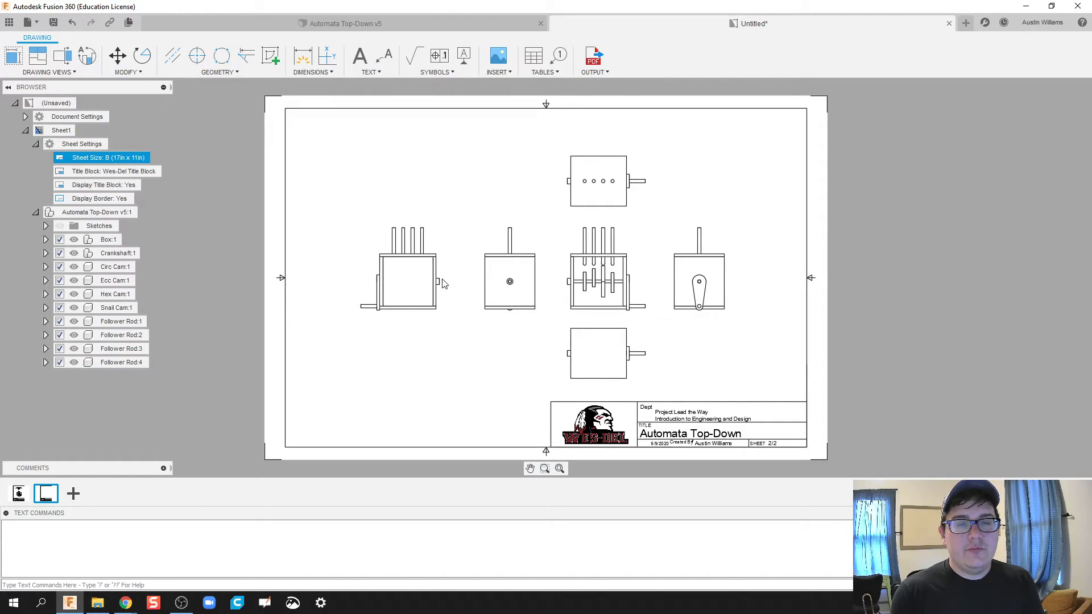
Shift the front view and its aligned top and bottom views to the left.
left_click(605, 276)
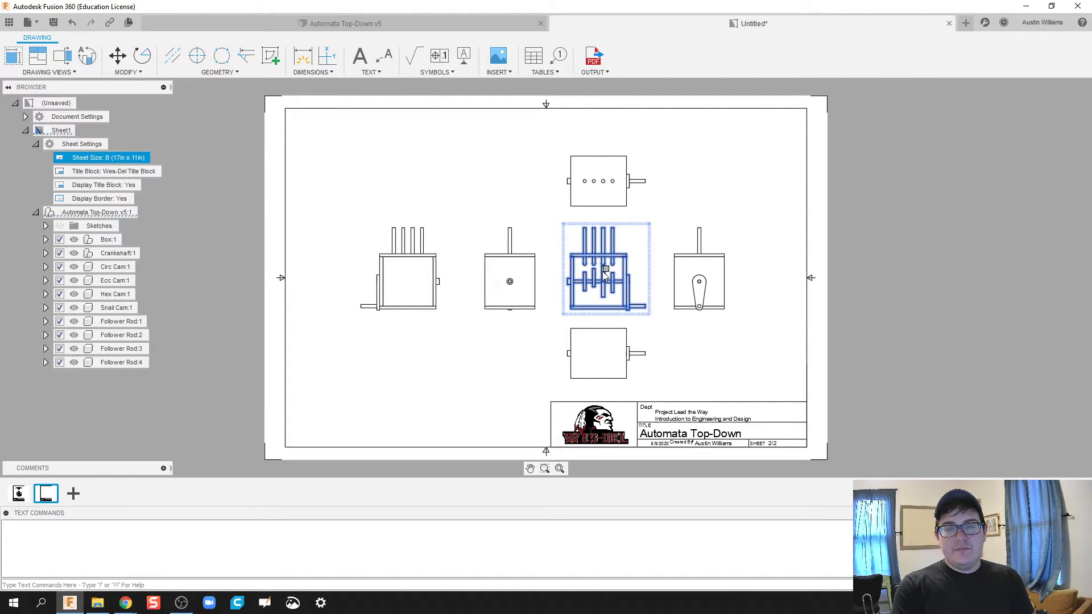
double_click(600, 275)
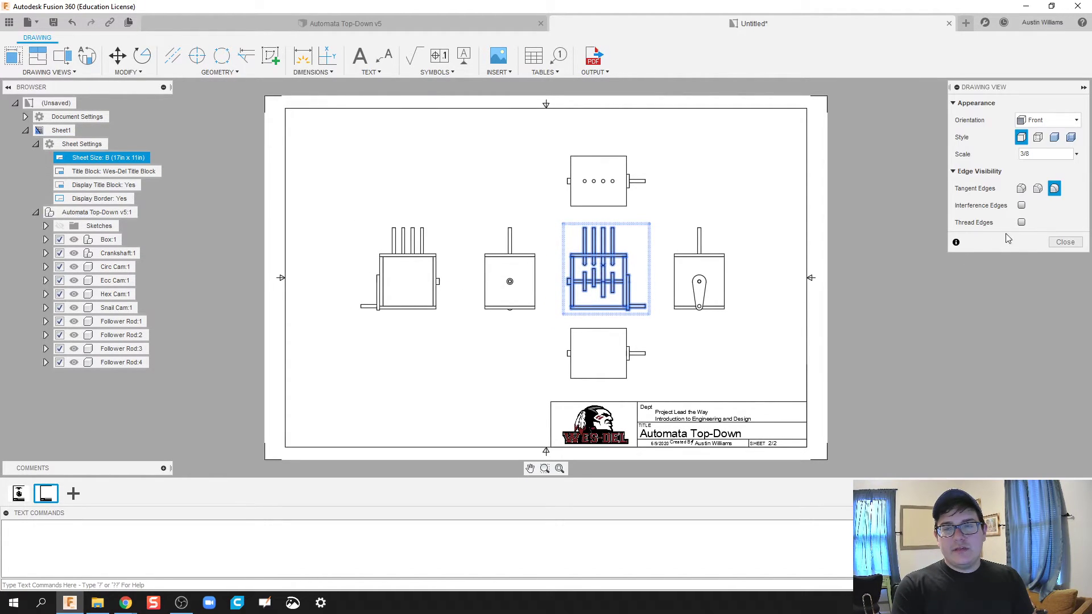
left_click(1066, 242)
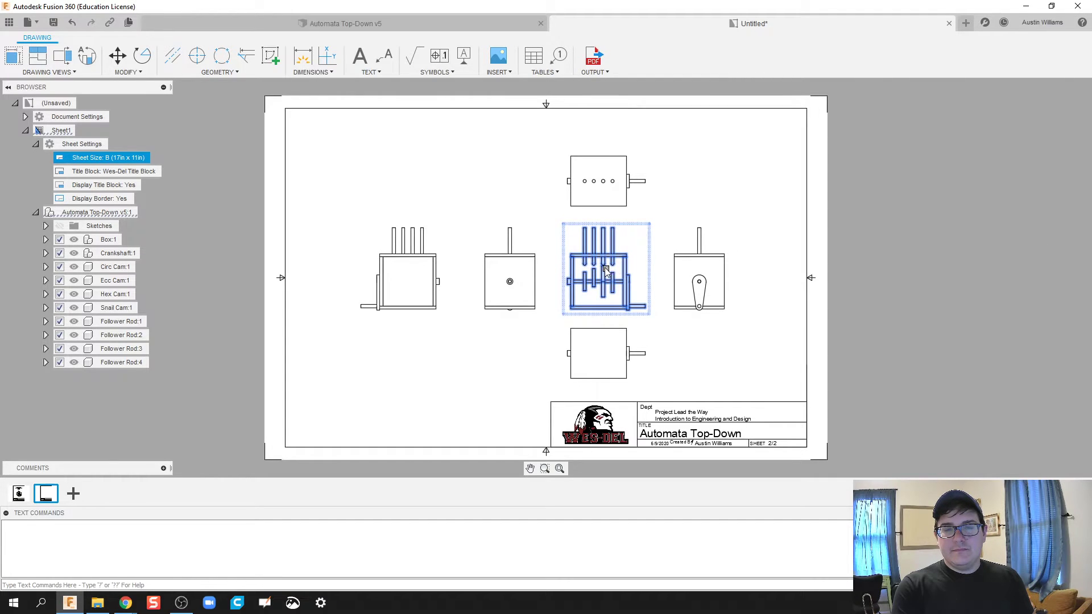
left_click_drag(606, 267, 569, 277)
left_click(491, 281)
Move the left and right side views closer to the front view.
left_click(510, 272)
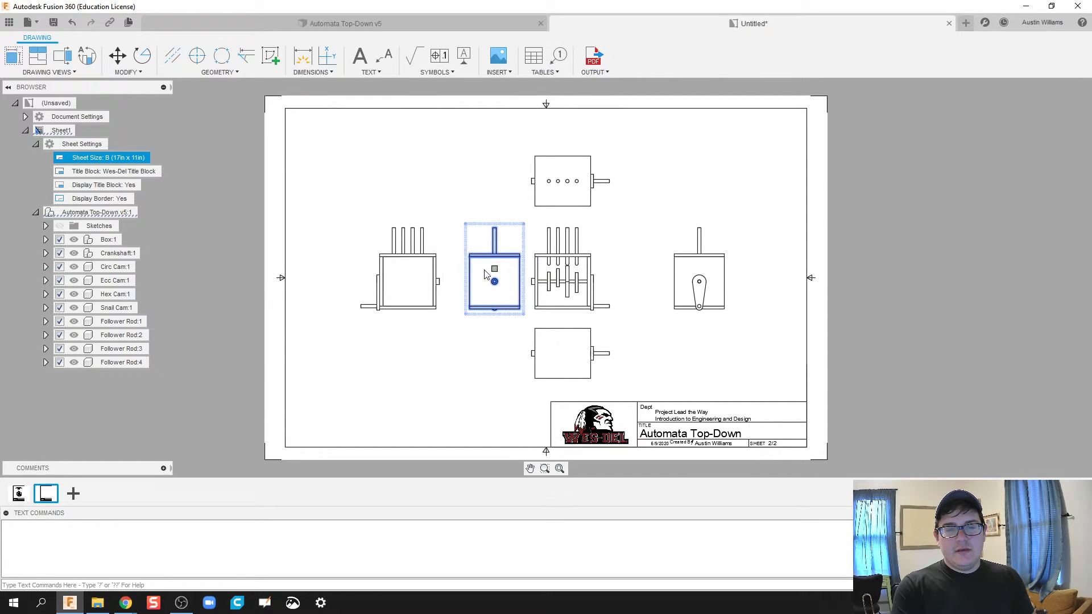
left_click(483, 273)
left_click(699, 272)
left_click(699, 269)
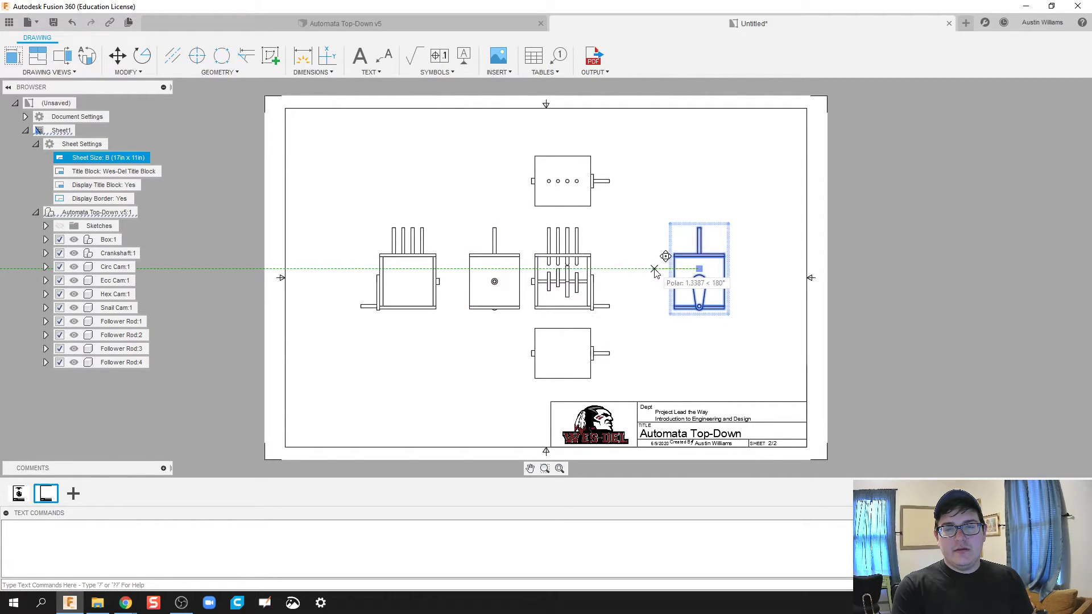
left_click(655, 269)
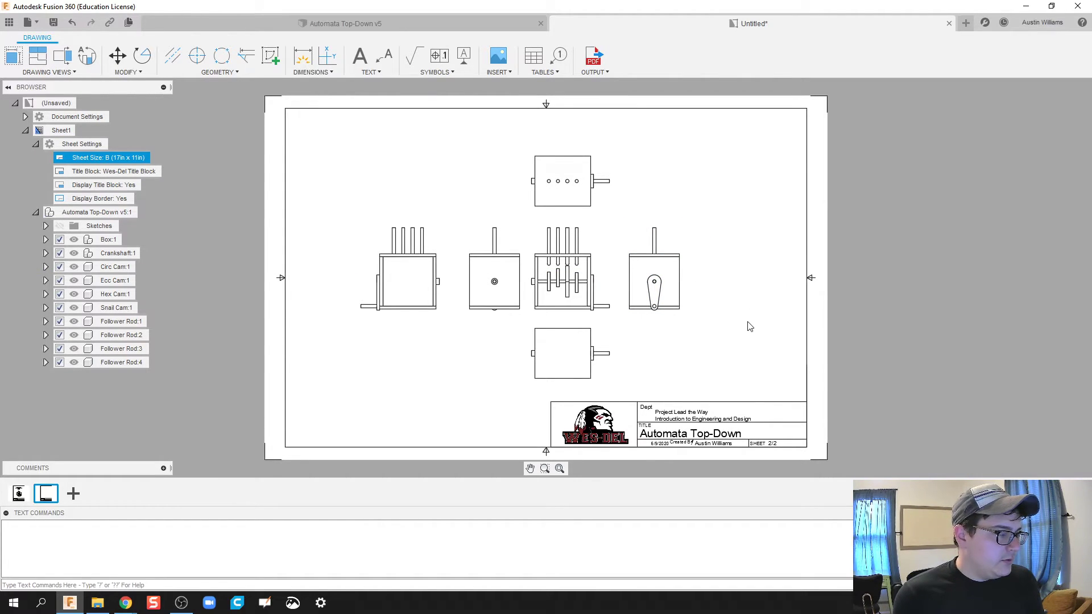
Project an isometric view from the front view at the sheet's upper right.
left_click(576, 286)
right_click(576, 286)
left_click(599, 299)
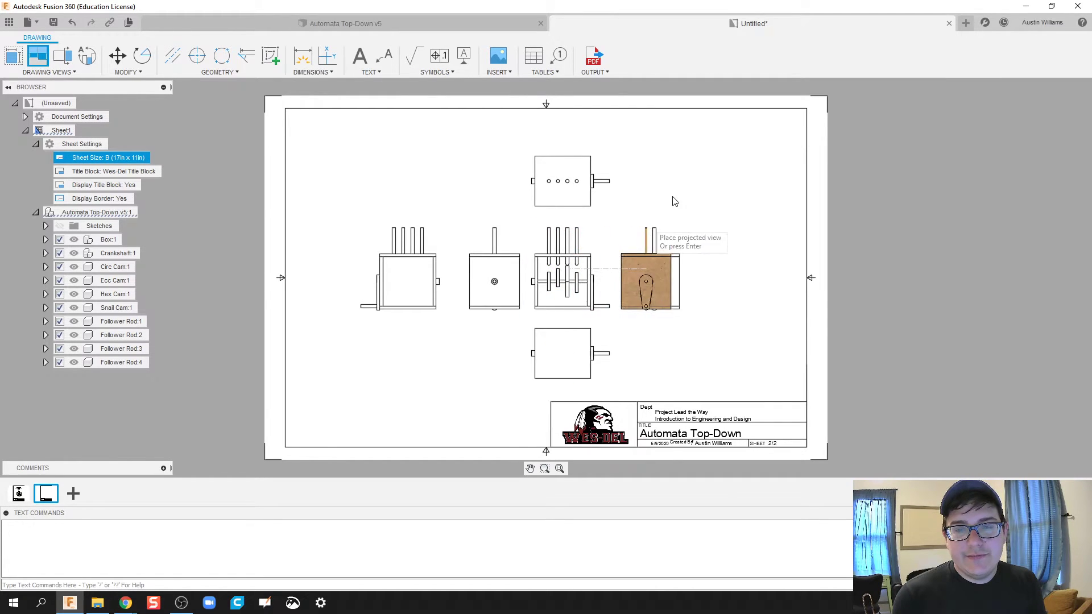
left_click(734, 180)
right_click(734, 181)
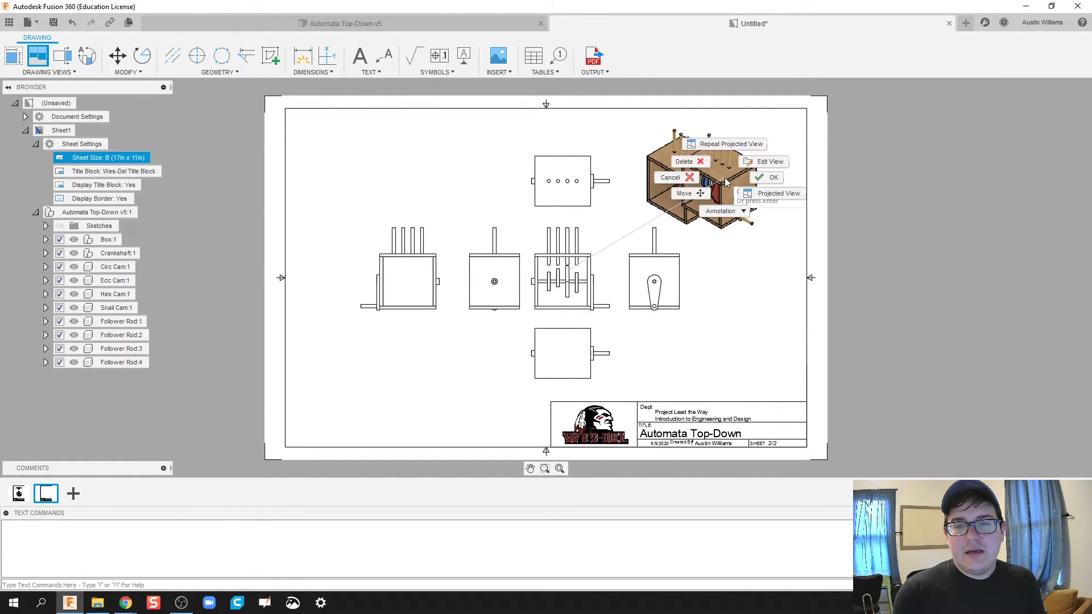
left_click(760, 175)
Set the isometric view's style to Shaded.
double_click(701, 183)
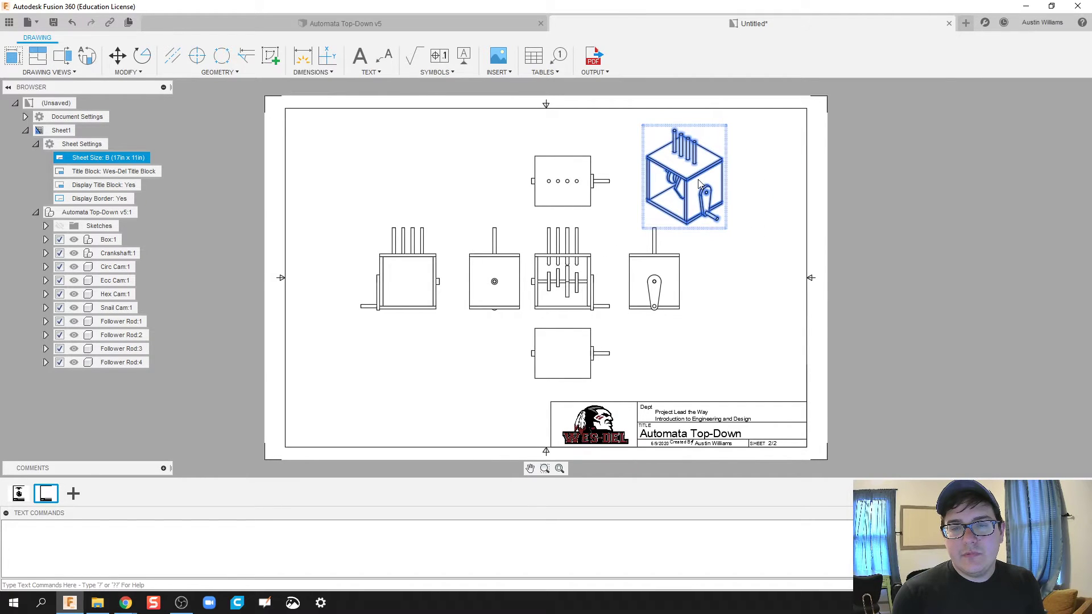
left_click(1070, 120)
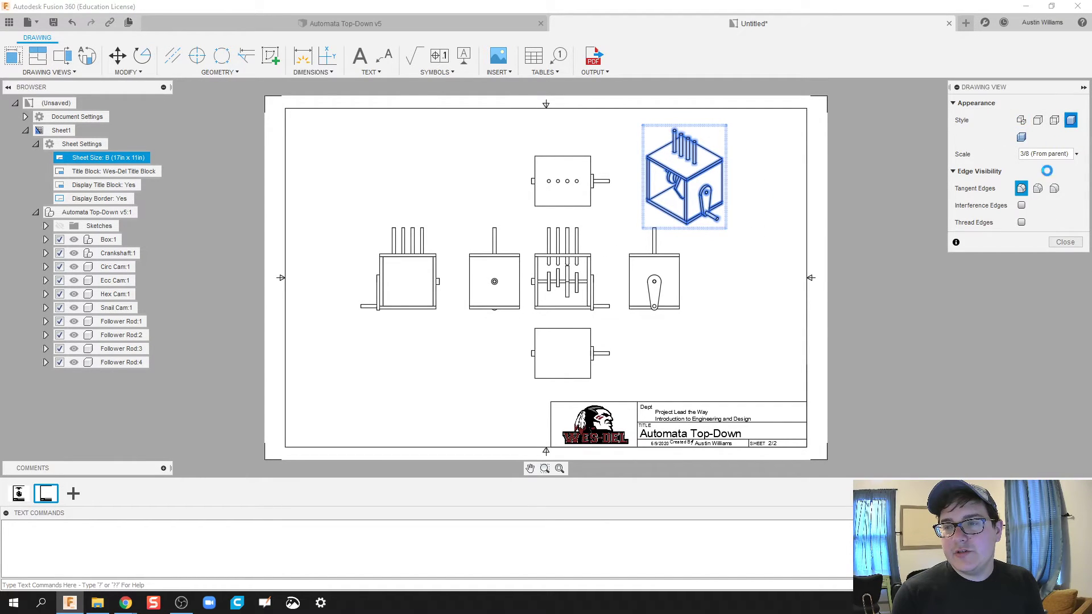
left_click(1065, 243)
scroll(746, 307, "up", 1)
scroll(739, 302, "down", 1)
middle_click_drag(739, 302, 747, 277)
scroll(747, 278, "down", 1)
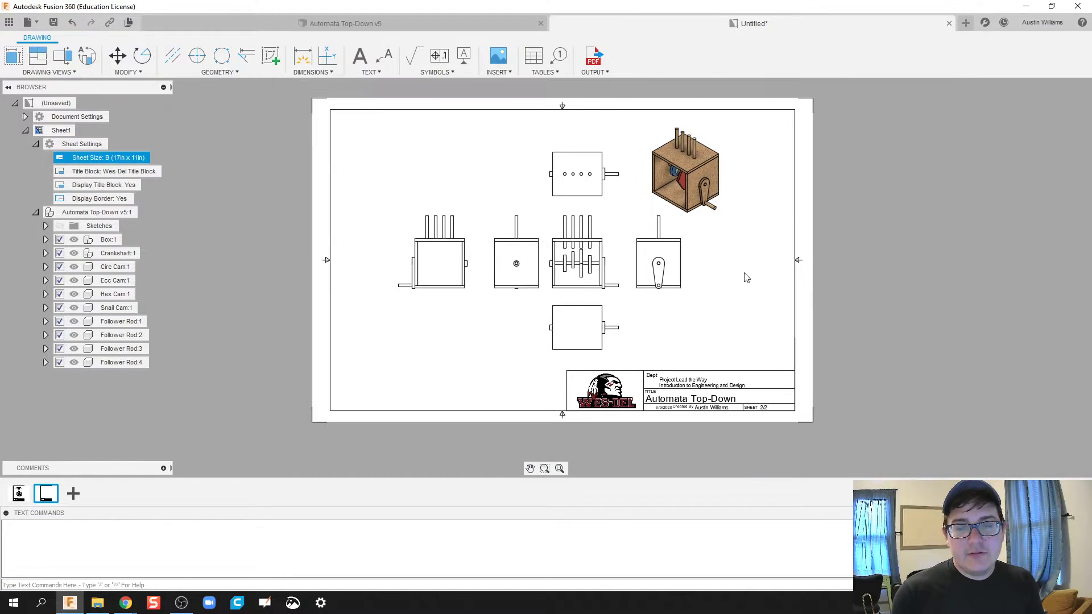
Add Sheet 3 with a new-reference front base view of the Automata model at 1:2.
left_click(73, 493)
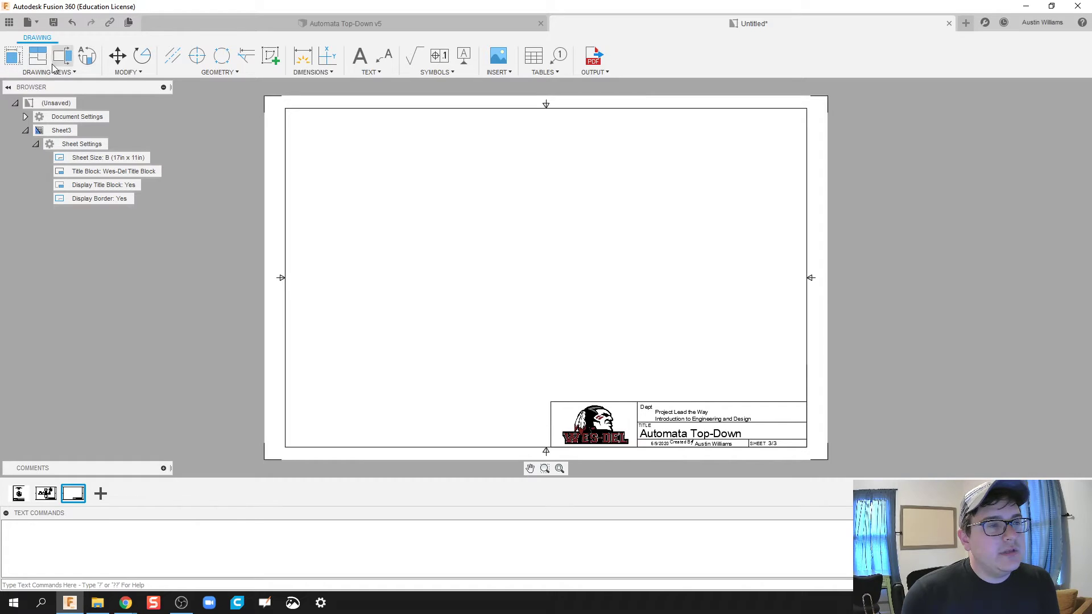
left_click(18, 60)
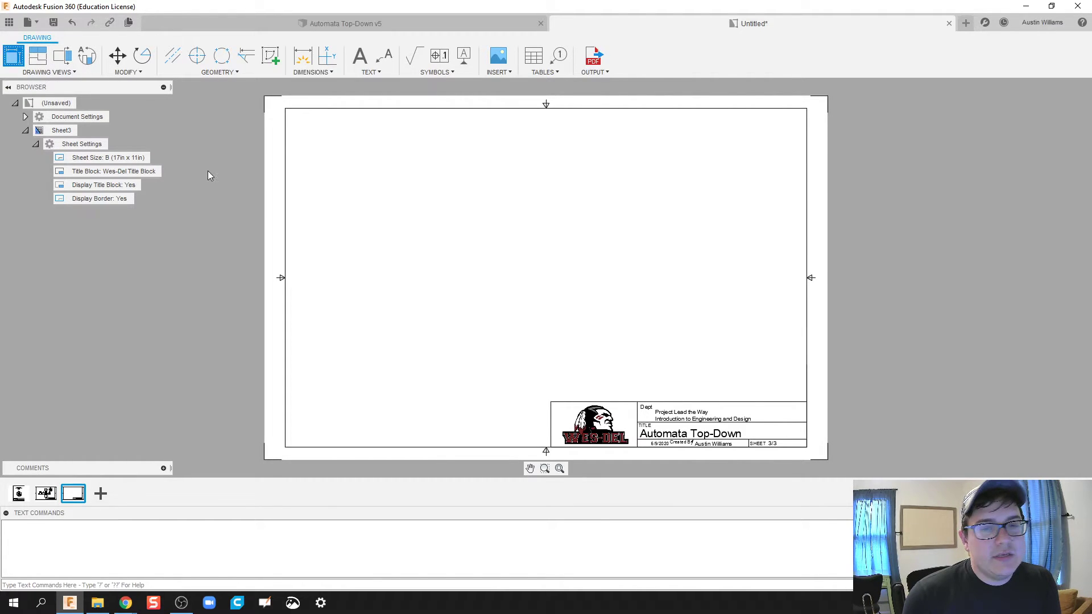
left_click(1037, 107)
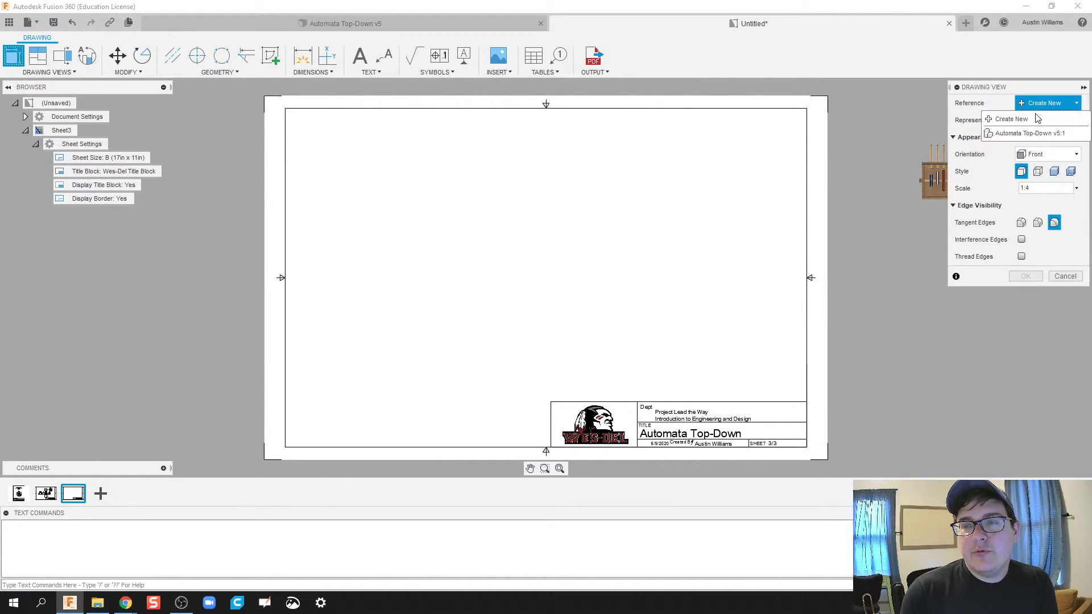
left_click(1032, 119)
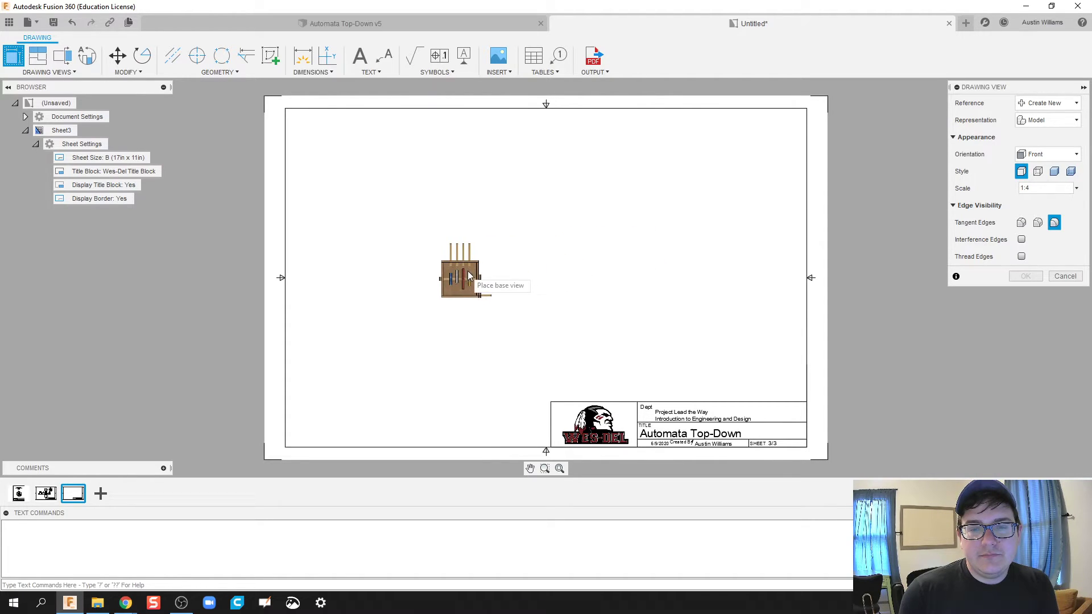
left_click(676, 245)
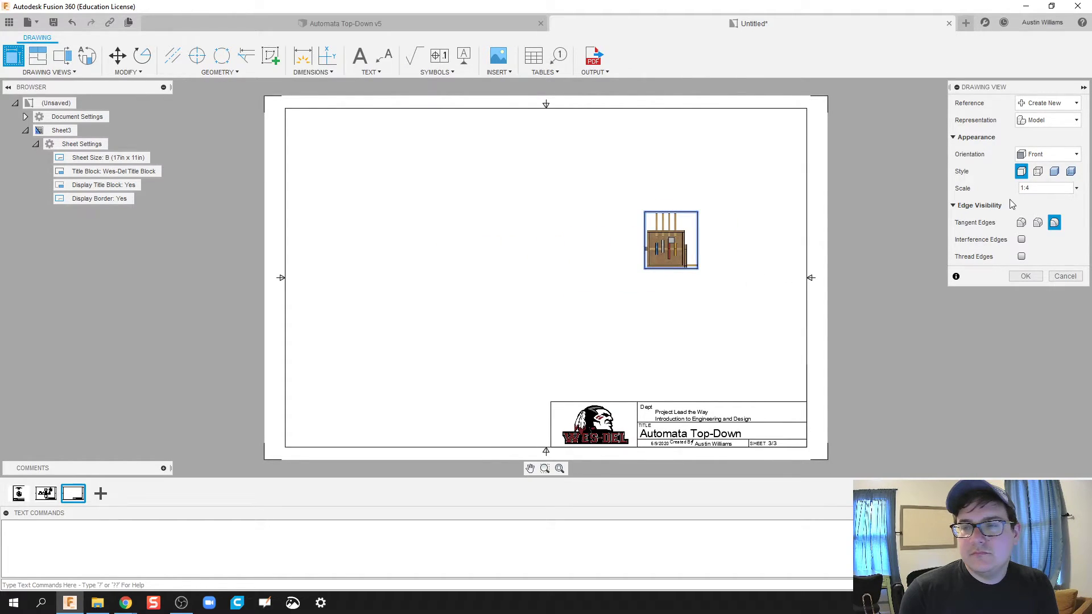
left_click(1076, 188)
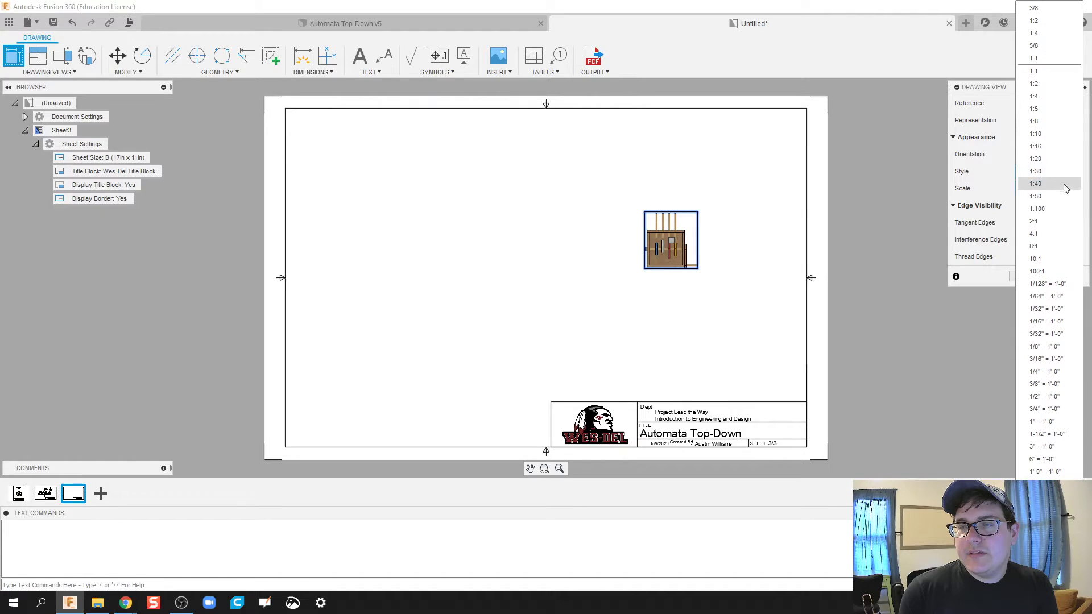
left_click(1065, 84)
left_click(1027, 277)
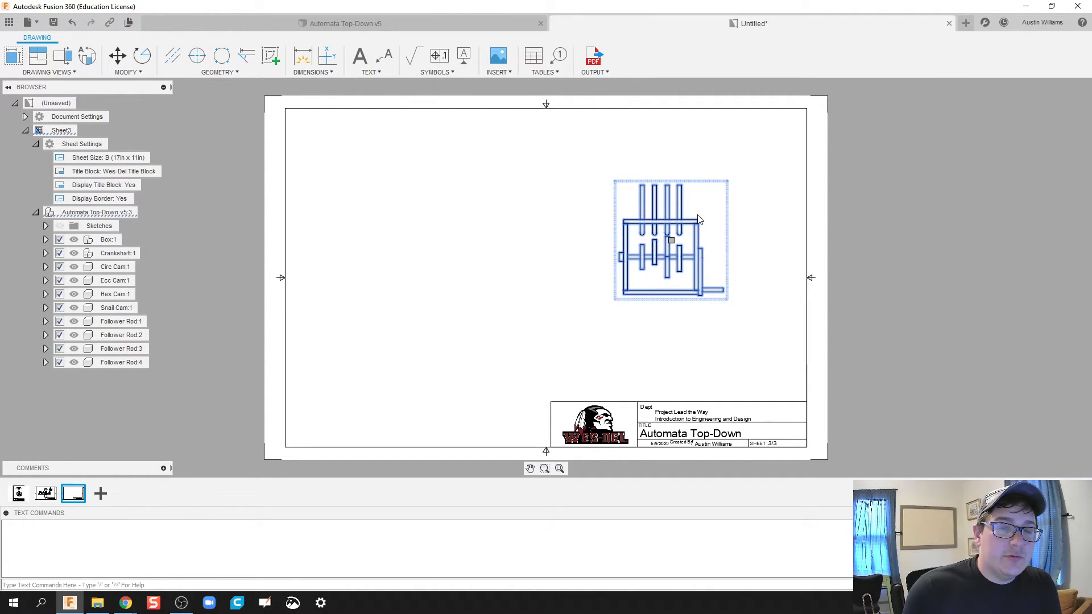
Change the Sheet 3 view to NE Isometric orientation at 1:1 scale.
left_click(672, 242)
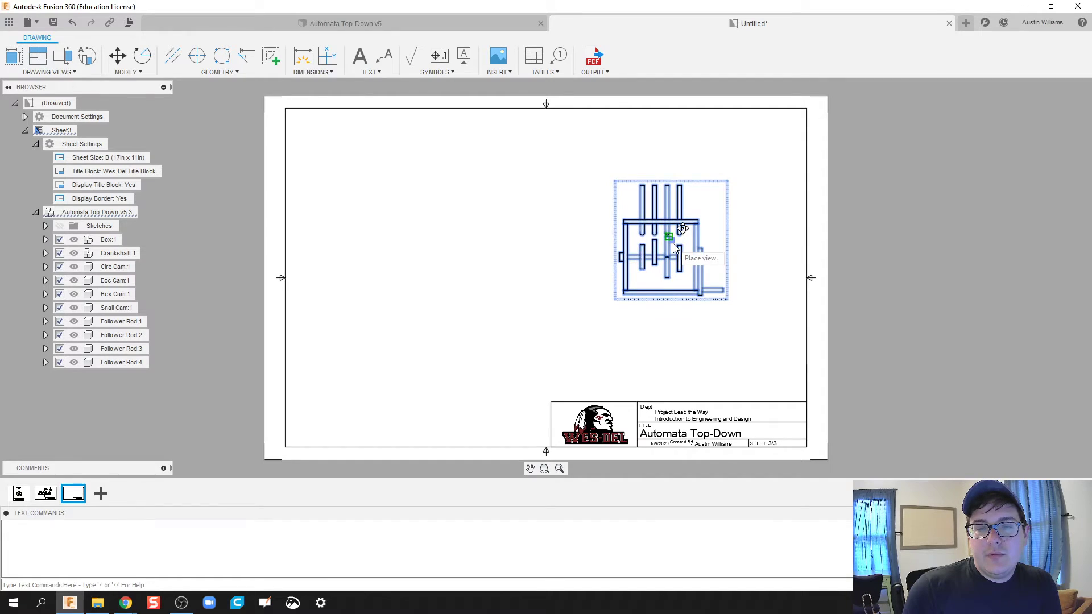
left_click(673, 245)
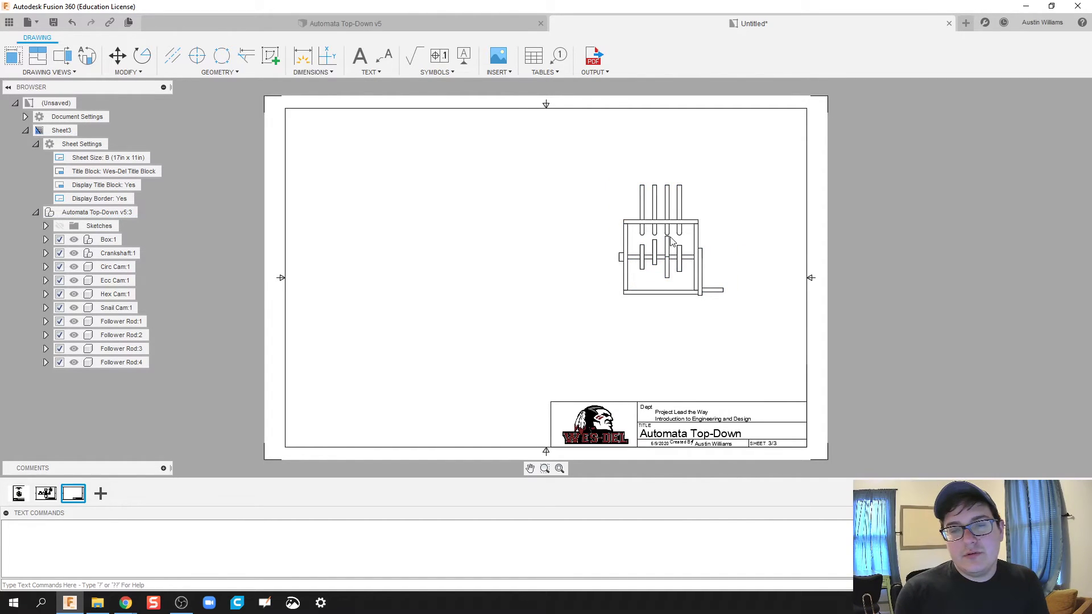
right_click(672, 242)
left_click(672, 245)
double_click(670, 246)
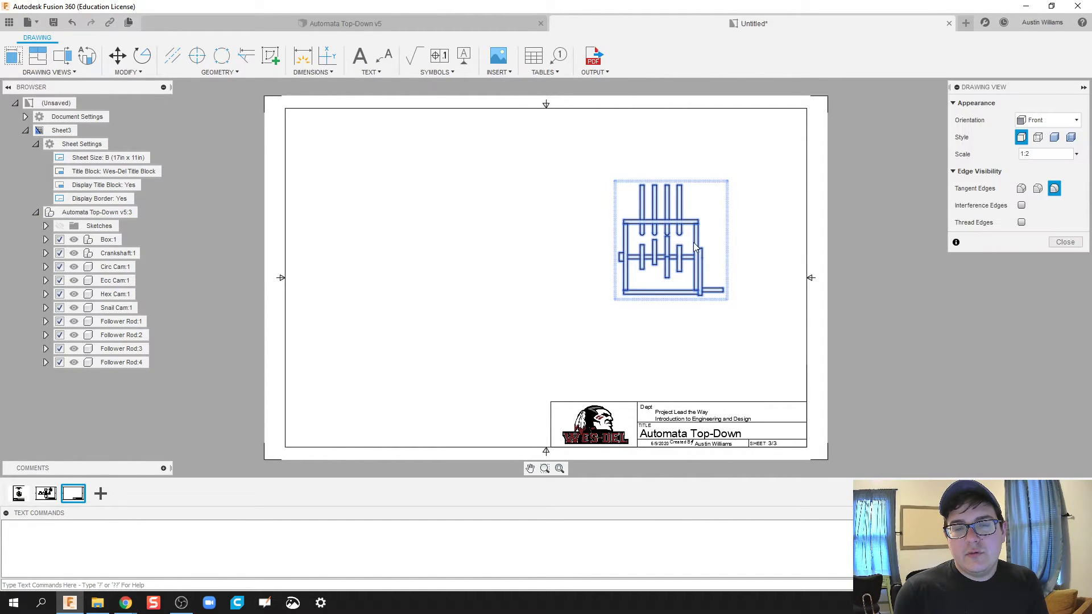
left_click(1067, 123)
left_click(1067, 124)
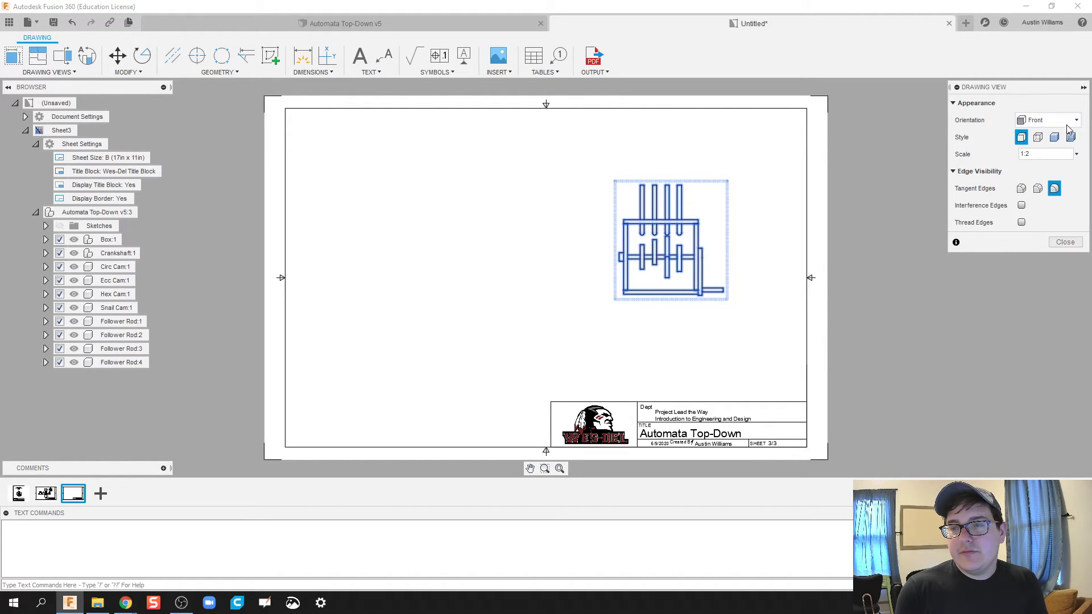
left_click(1068, 125)
left_click(1053, 300)
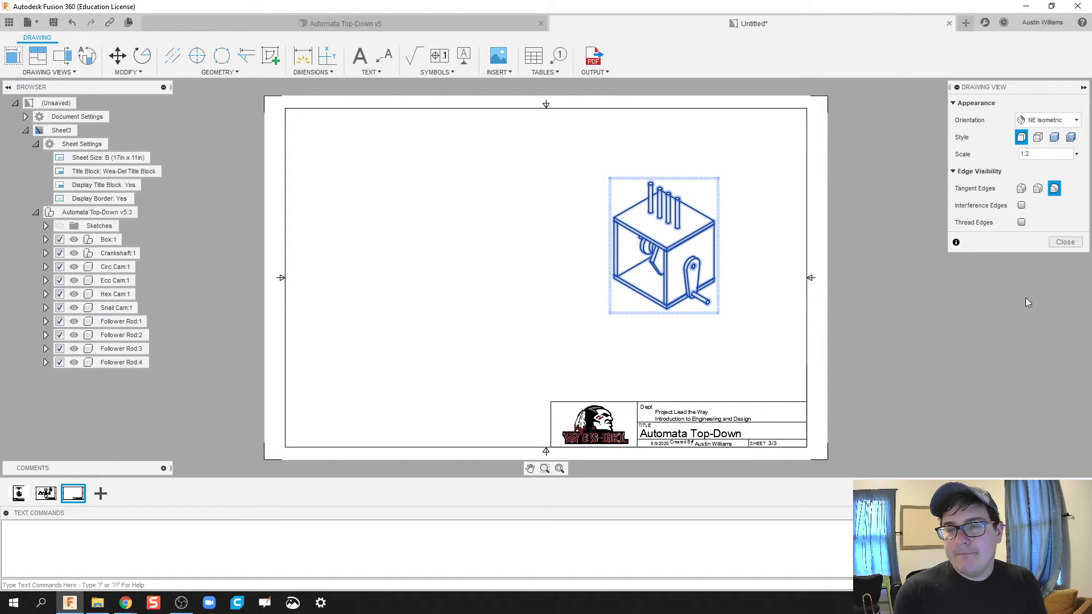
left_click(1077, 154)
left_click(1065, 72)
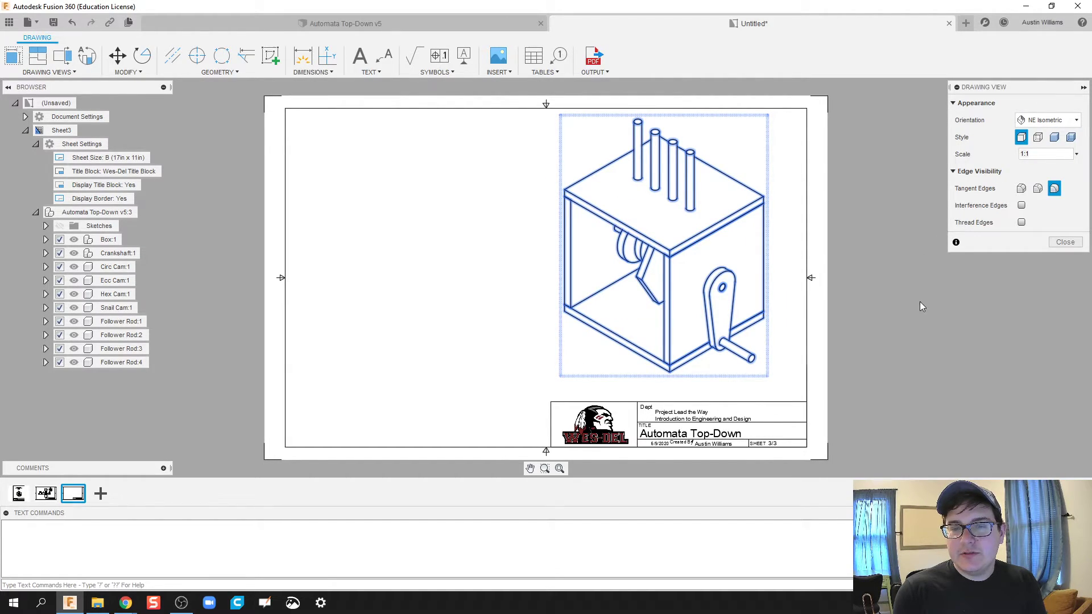
left_click(1066, 244)
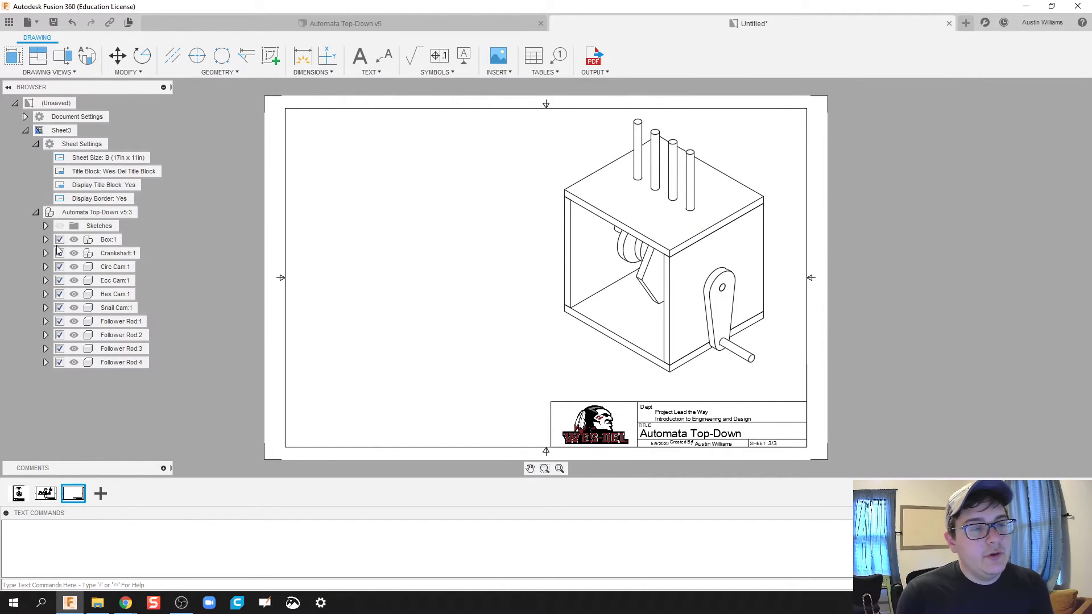
Suppress every component except Box:1 so only the box remains in the view.
left_click(109, 241)
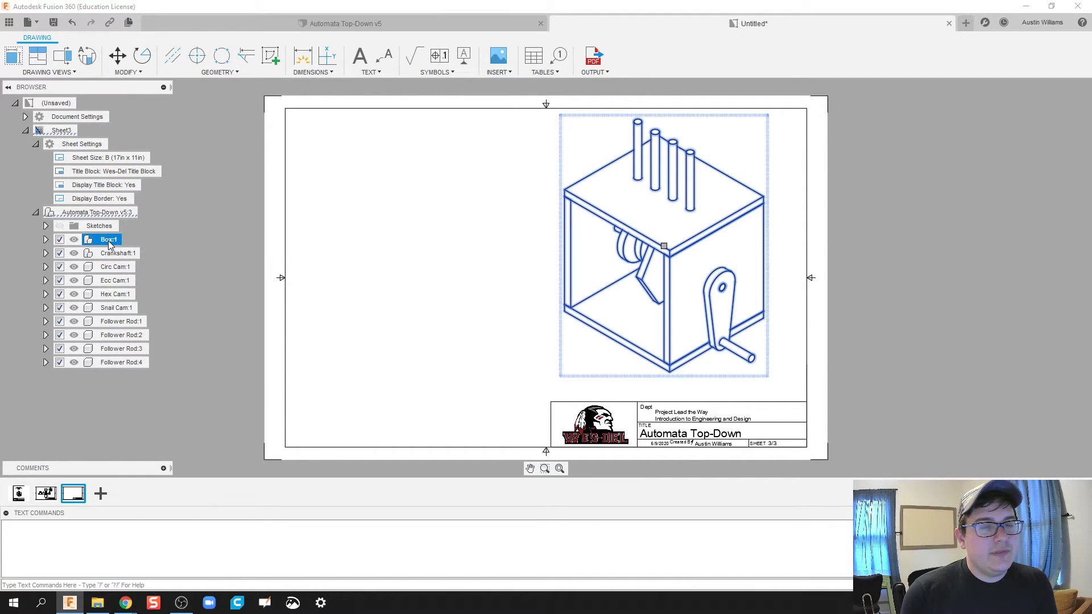
right_click(109, 245)
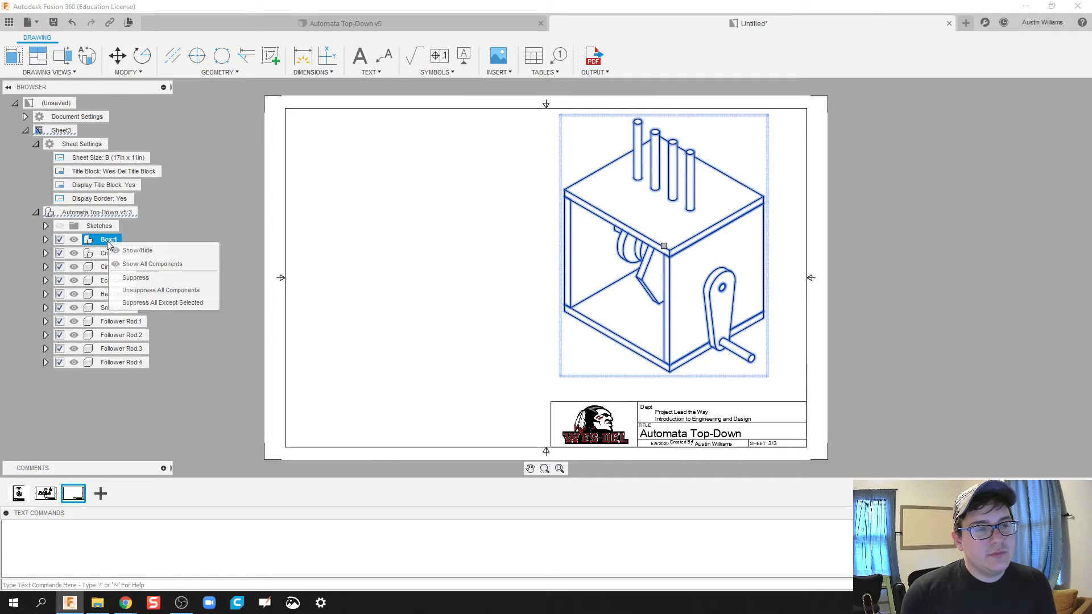
left_click(157, 310)
left_click(487, 318)
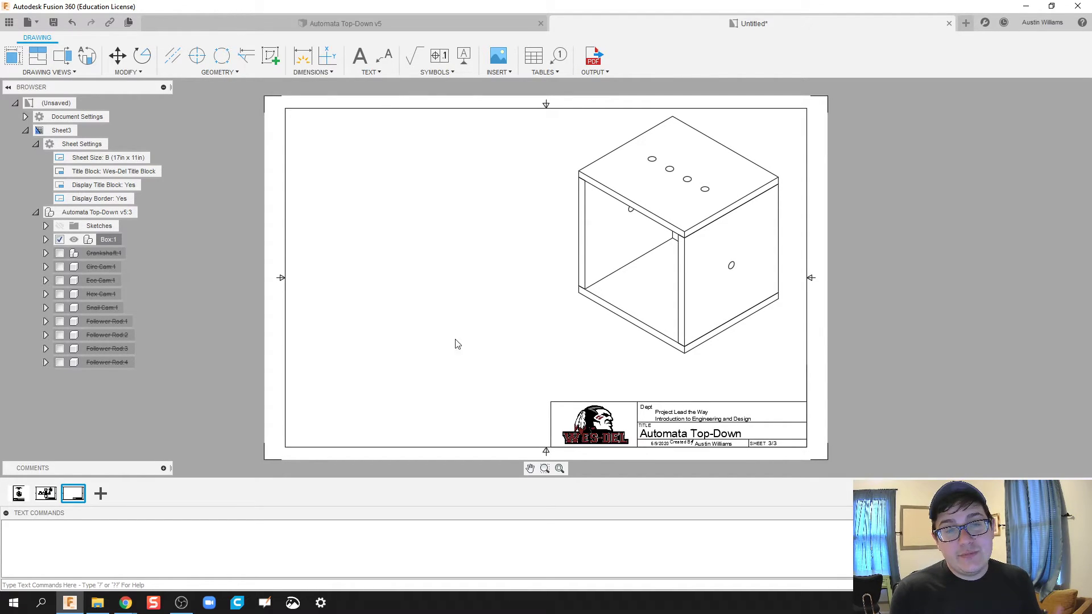
mouse_move(27, 503)
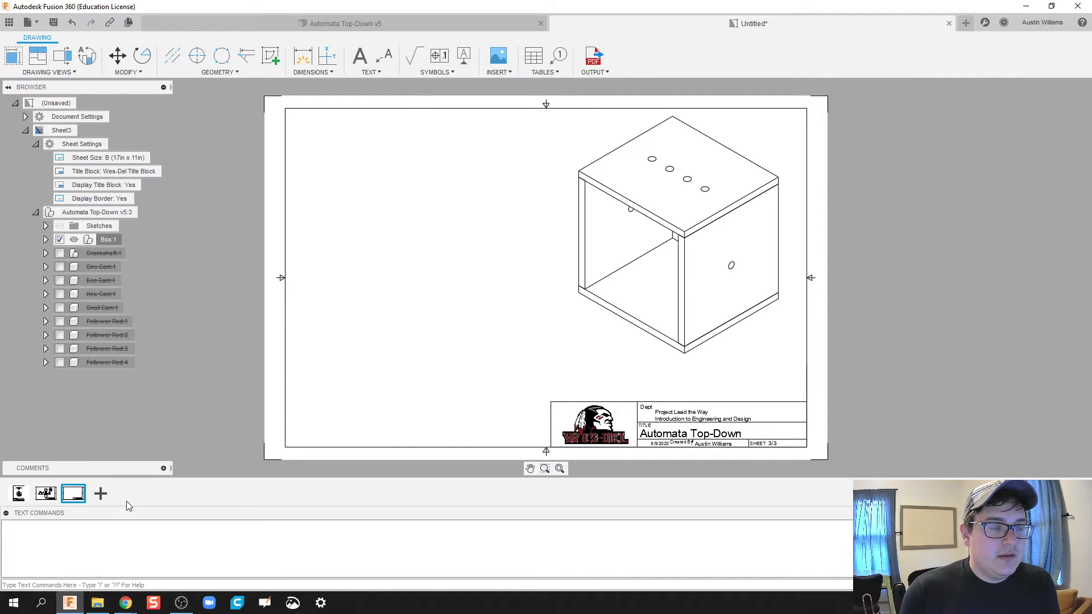
Add a fourth sheet and start a base view of Automata Top-Down at 1:2.
left_click(101, 496)
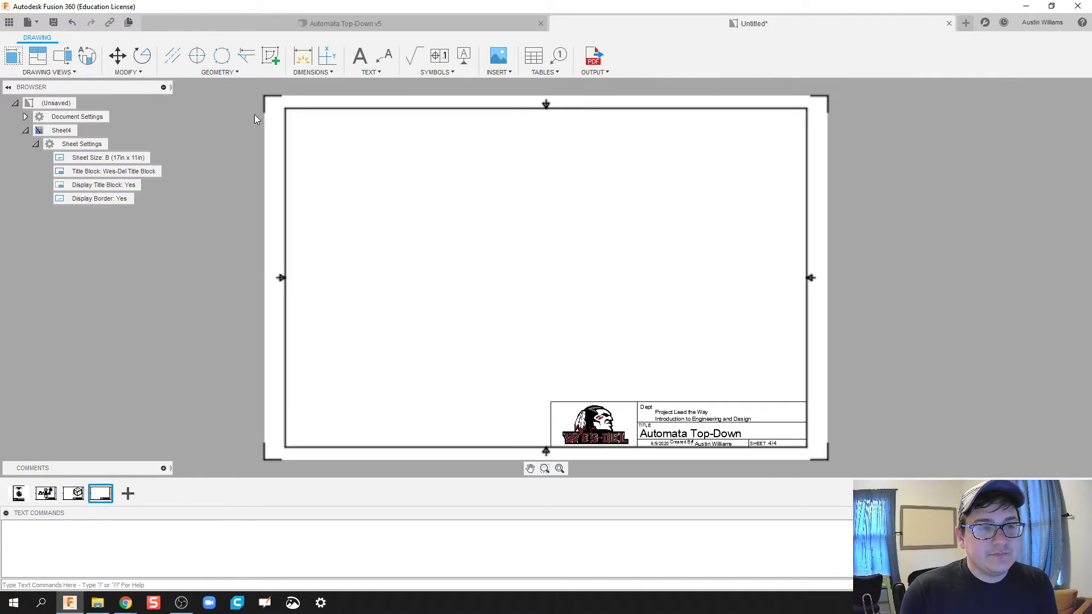
left_click(13, 55)
left_click(628, 278)
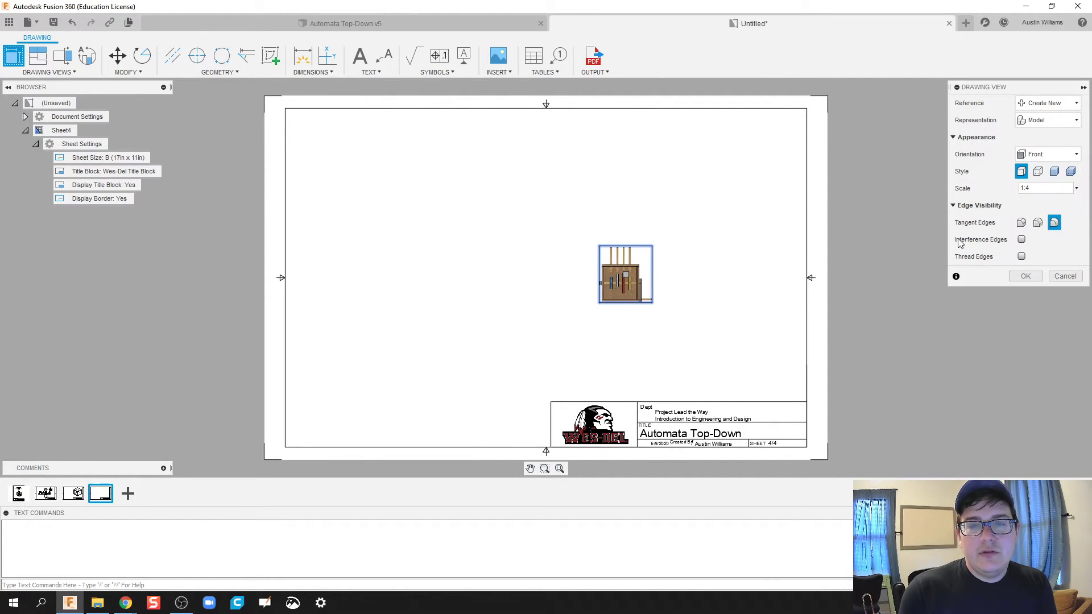
left_click(1050, 104)
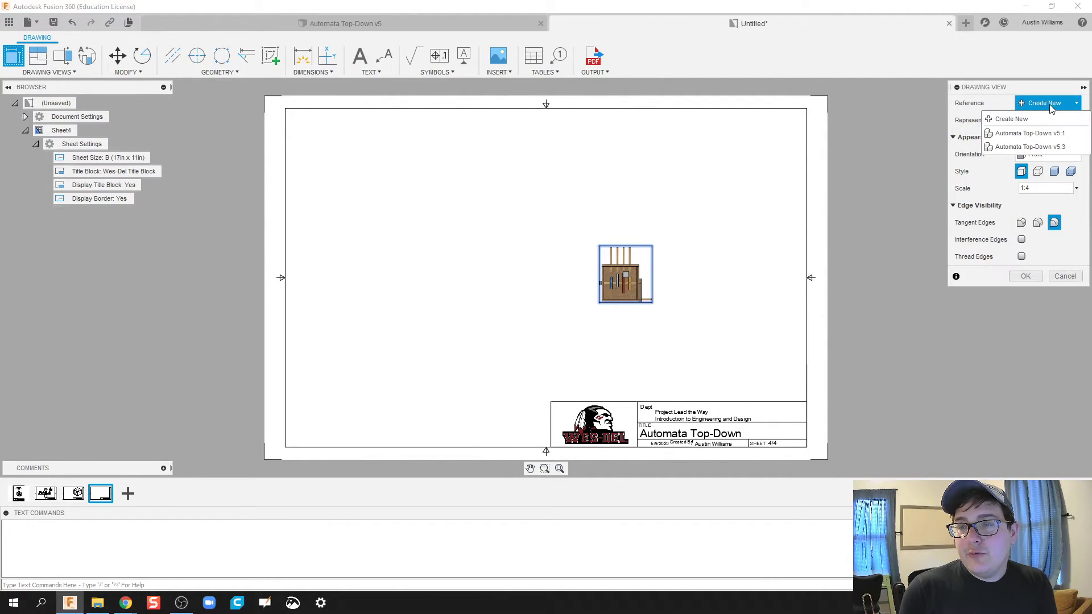
left_click(1050, 146)
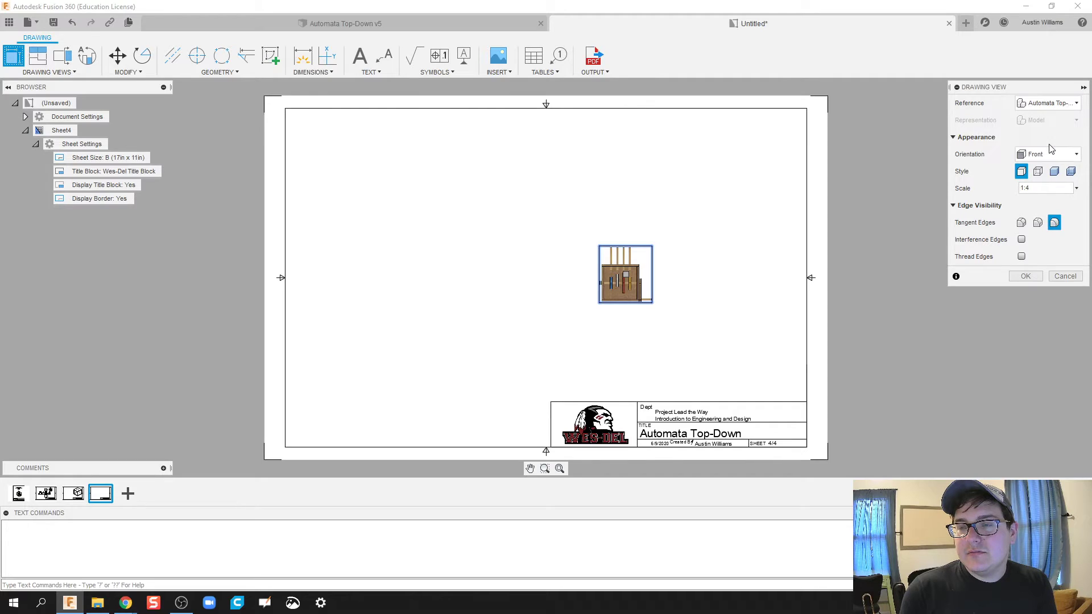
left_click(1077, 188)
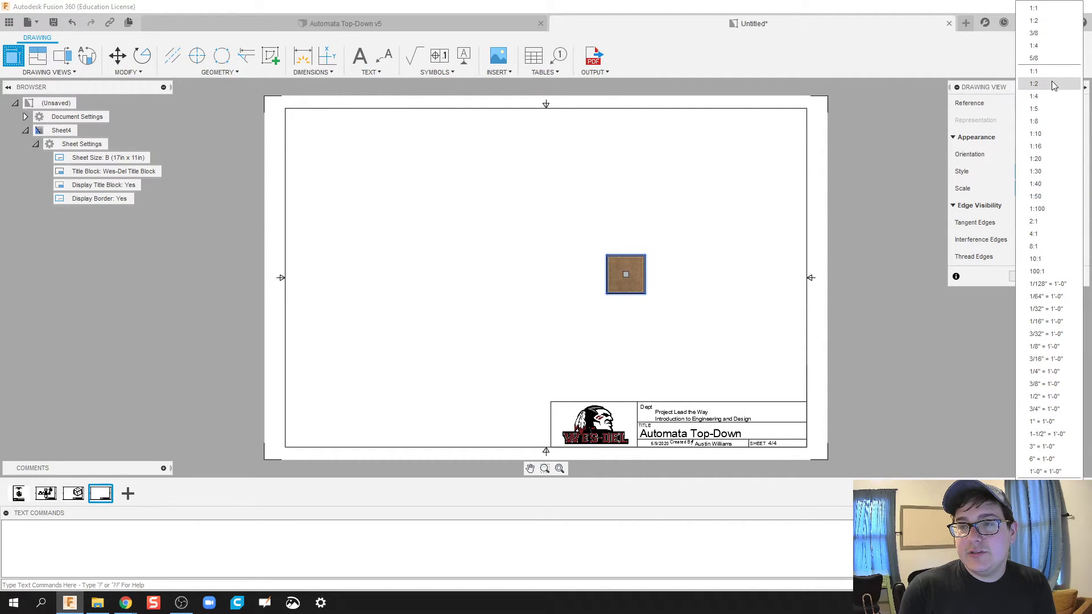
left_click(1053, 84)
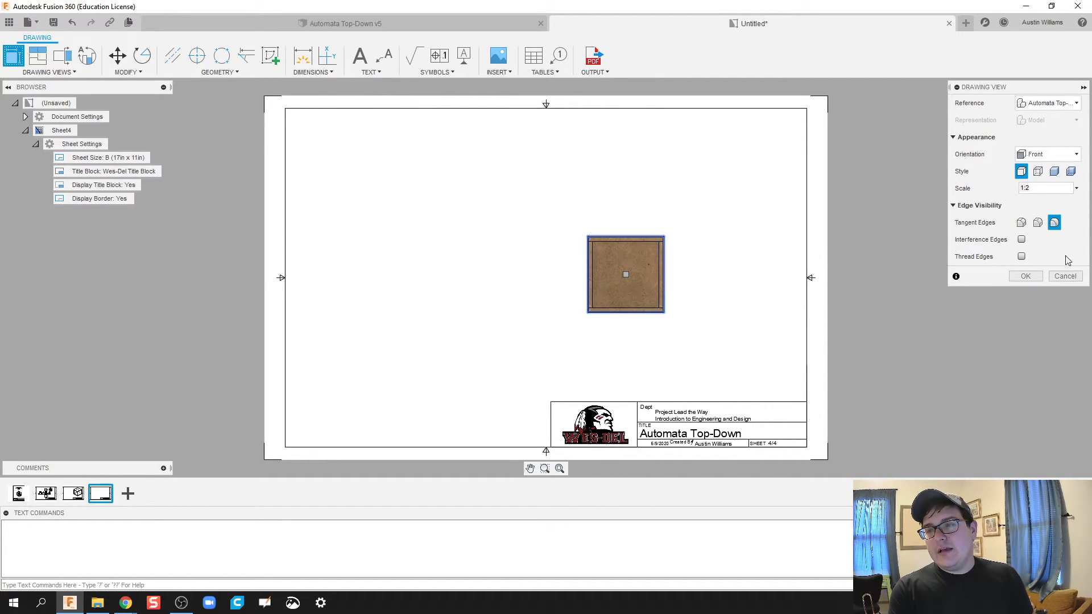
Cancel the trial base view and switch back to Sheet3.
left_click(1076, 103)
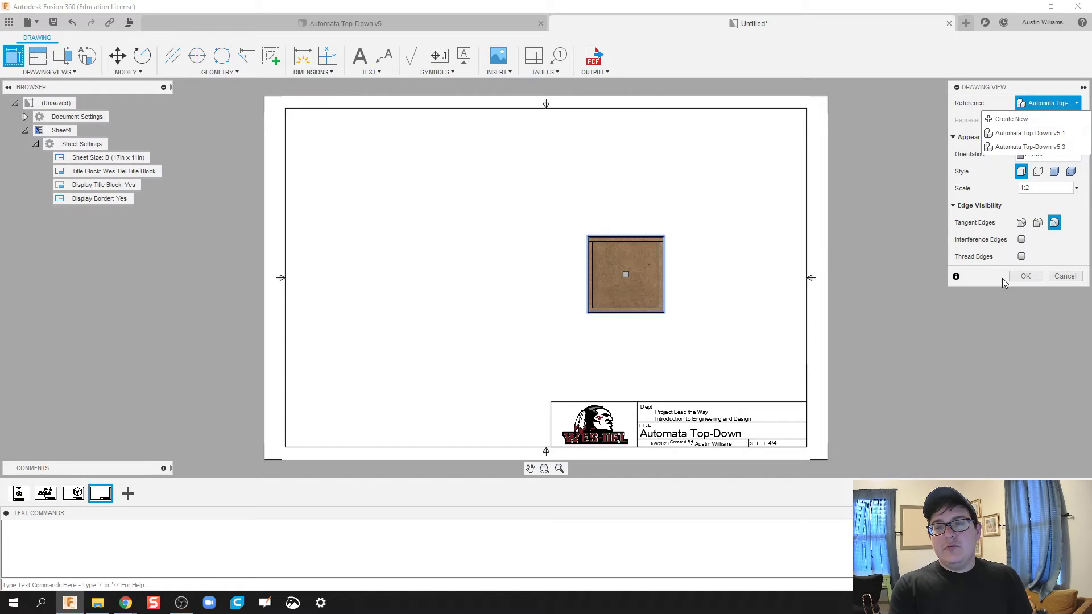
left_click(1066, 278)
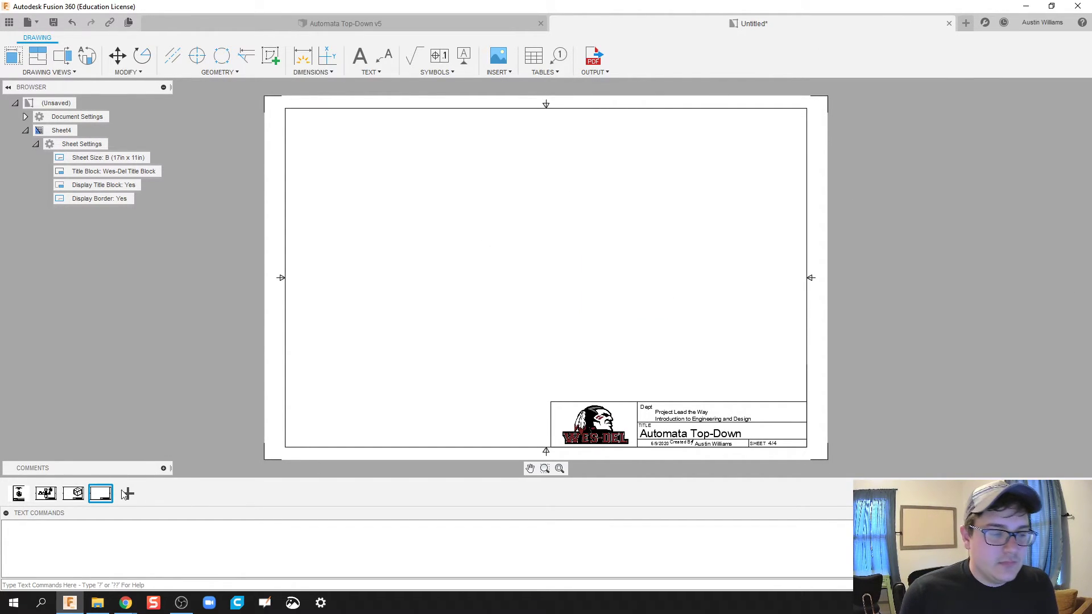
right_click(97, 493)
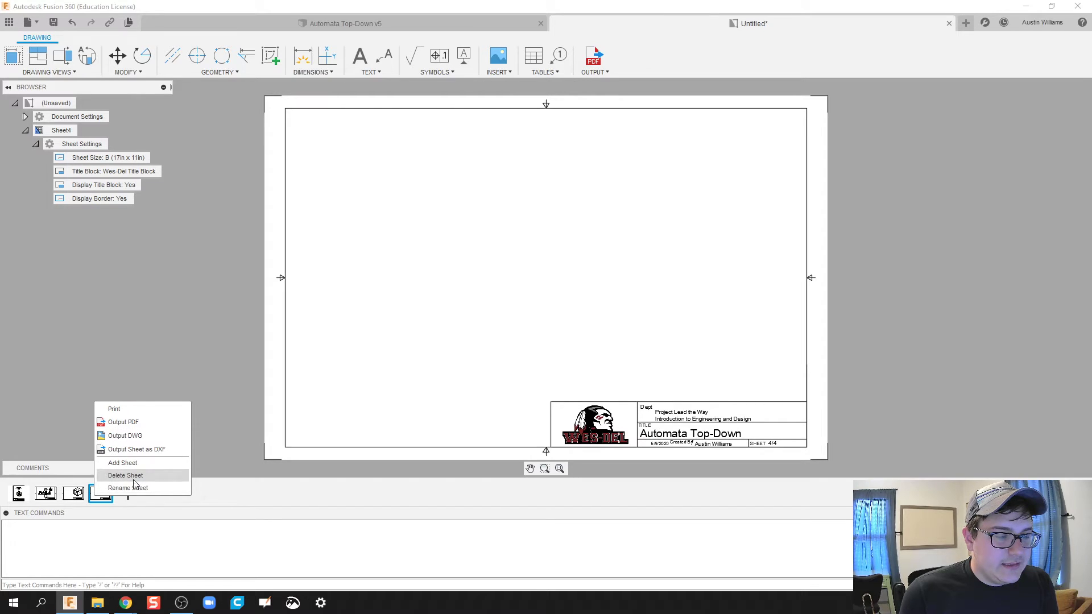
left_click(73, 494)
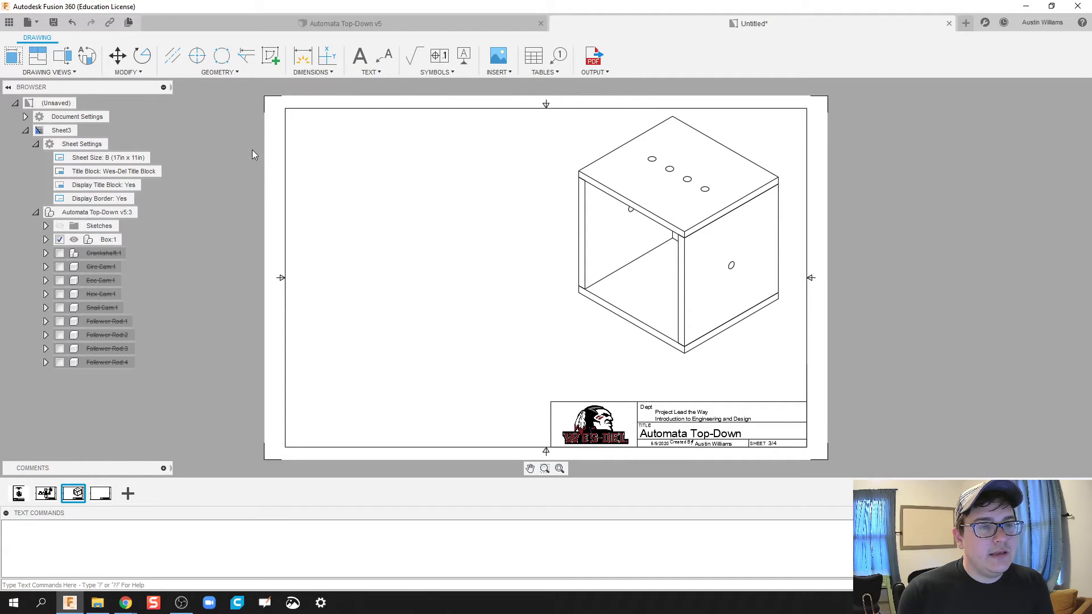
Create a front base view on Sheet3 from the Automata Top-Down design.
left_click(14, 56)
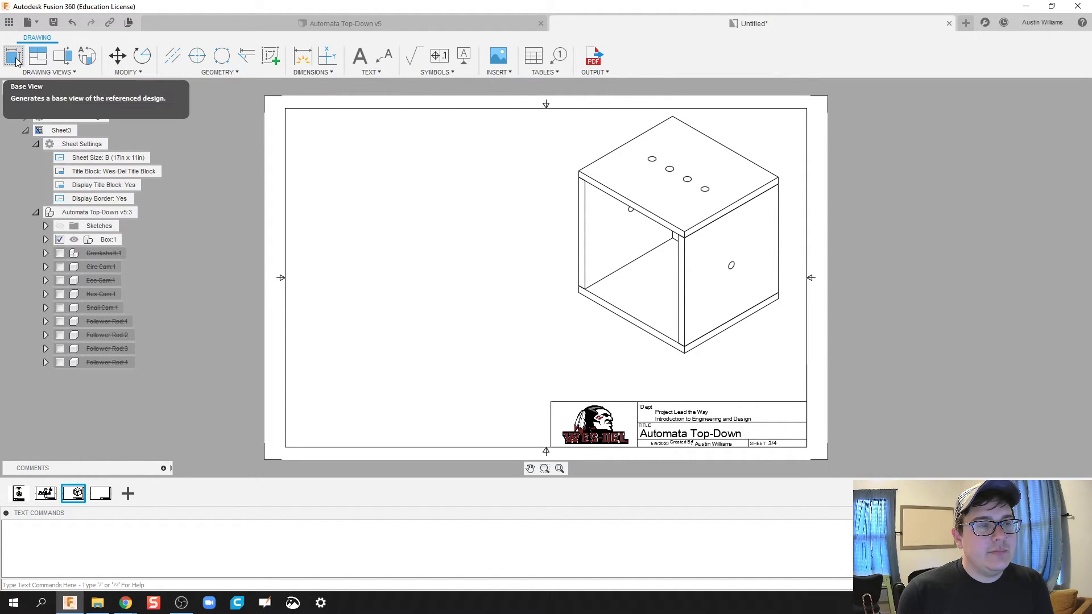
left_click(14, 56)
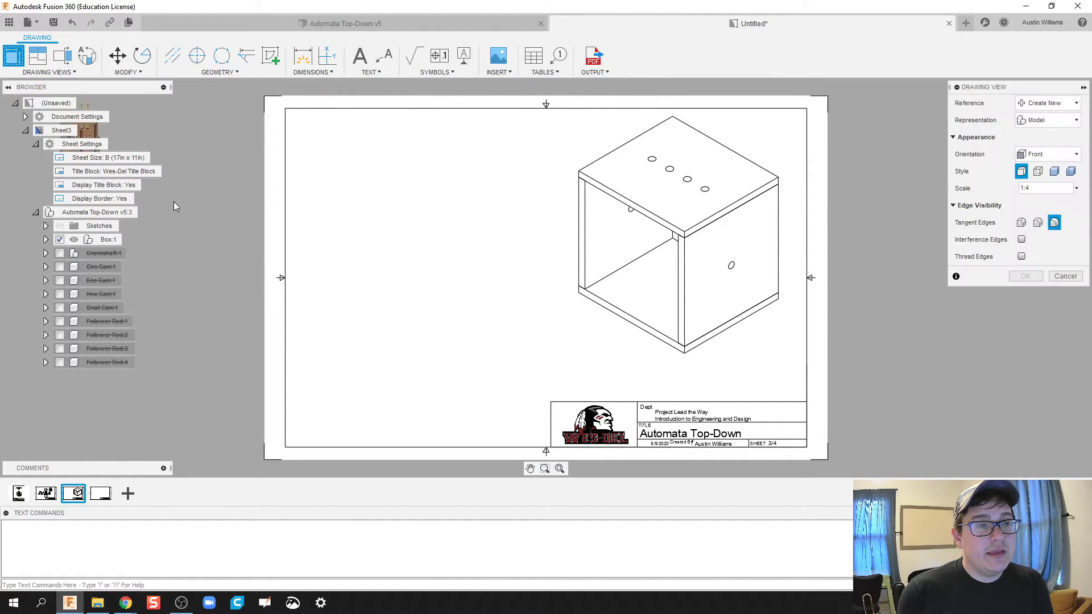
left_click(1069, 104)
left_click(1030, 147)
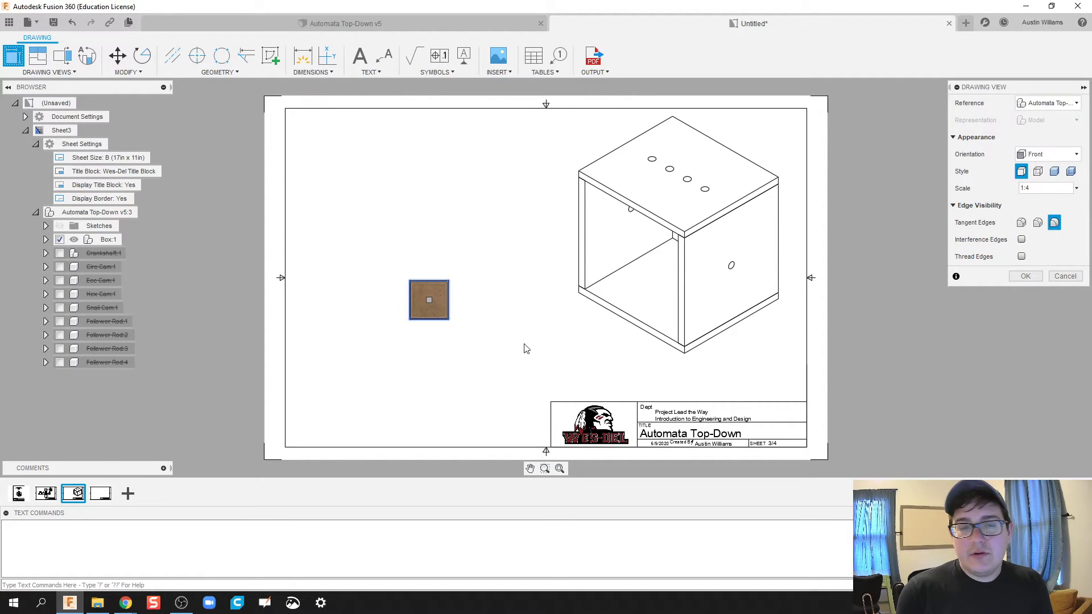
left_click(1033, 277)
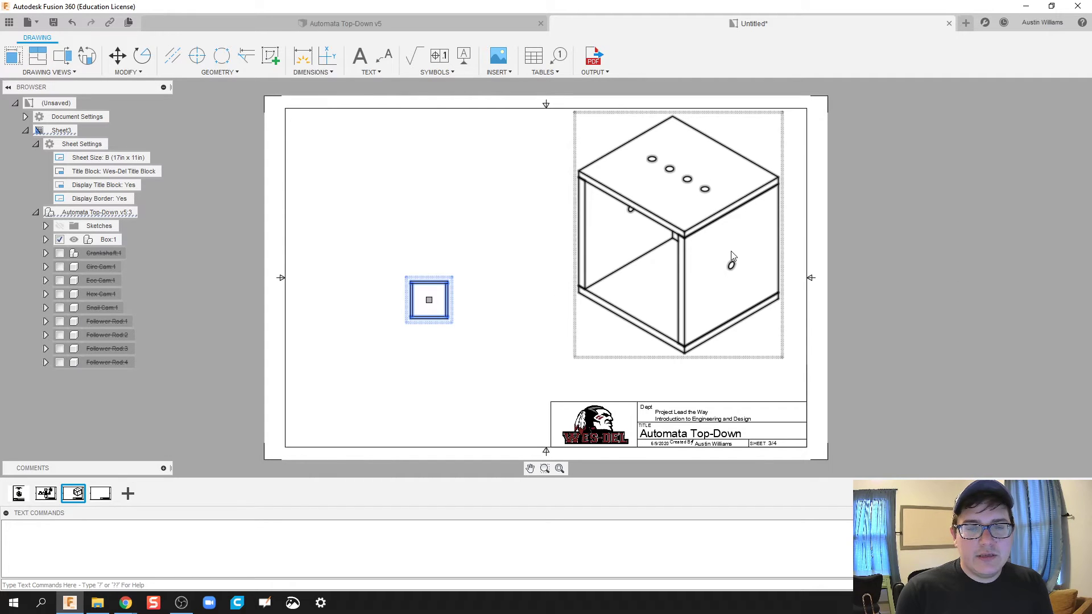
Set the isometric box view to 1:2 scale with Shaded style.
left_click(704, 265)
double_click(677, 291)
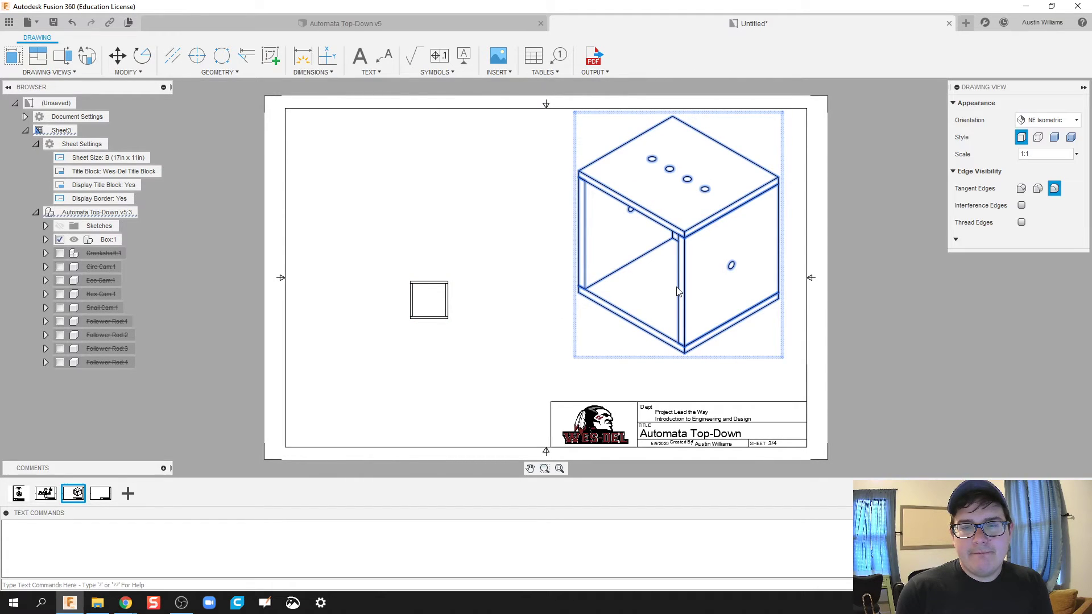
left_click(1078, 121)
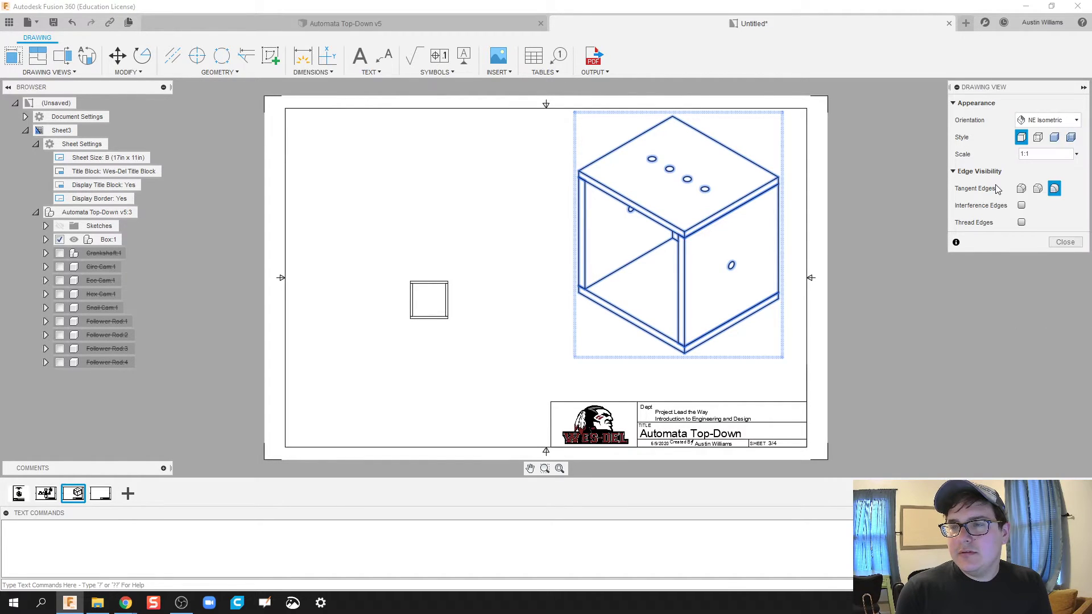
left_click(1077, 154)
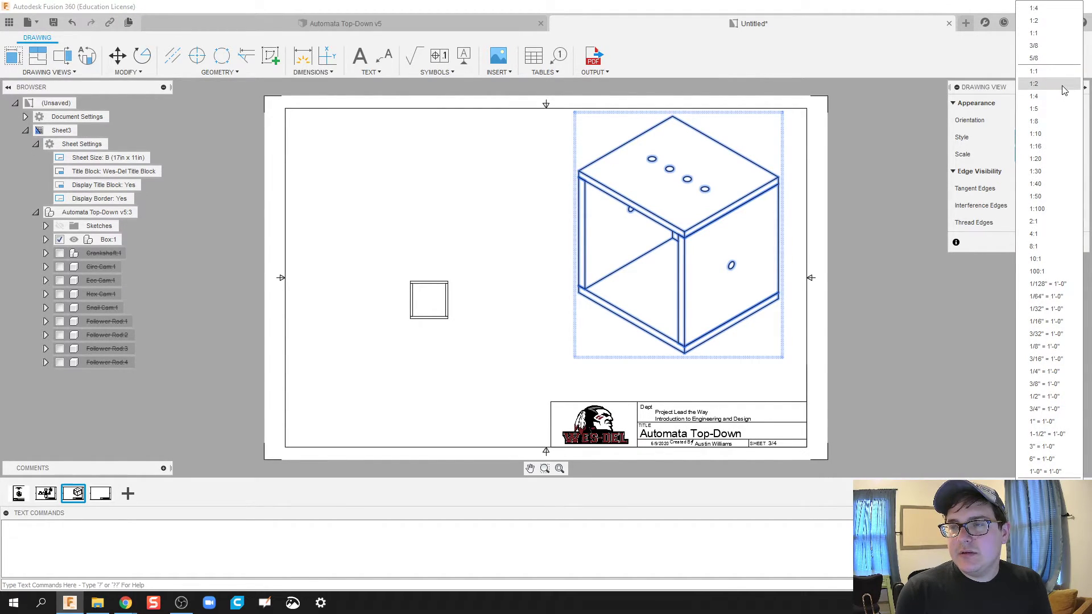
left_click(1034, 83)
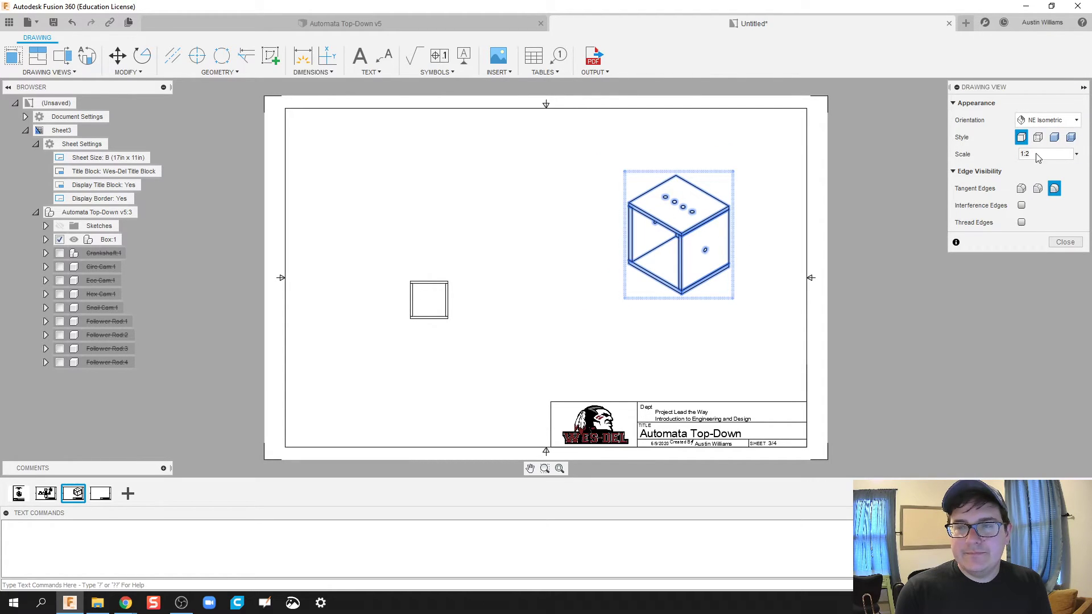
left_click(1054, 138)
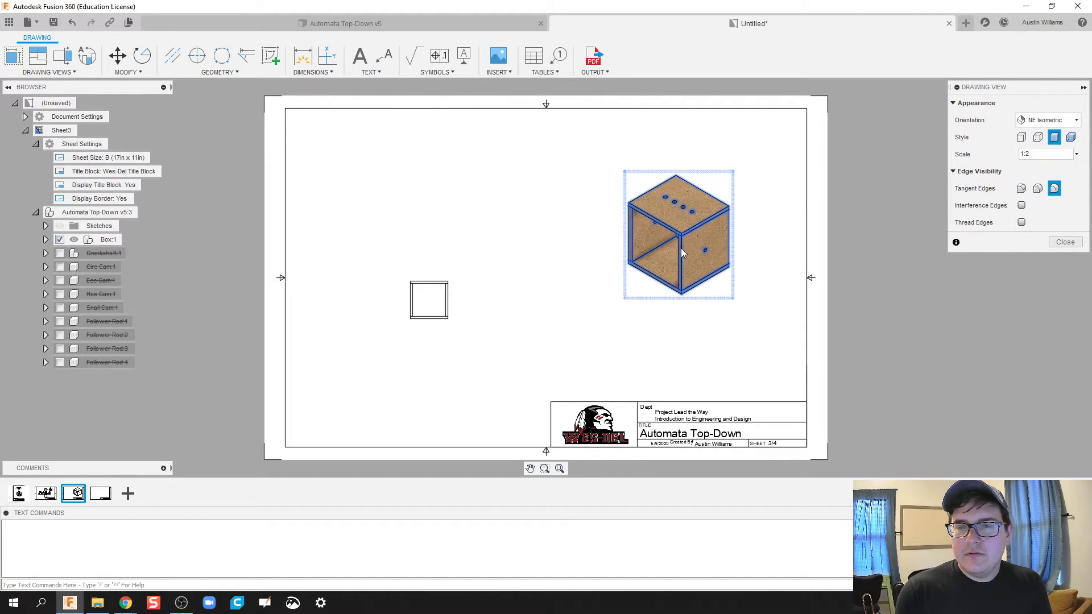
left_click(1065, 242)
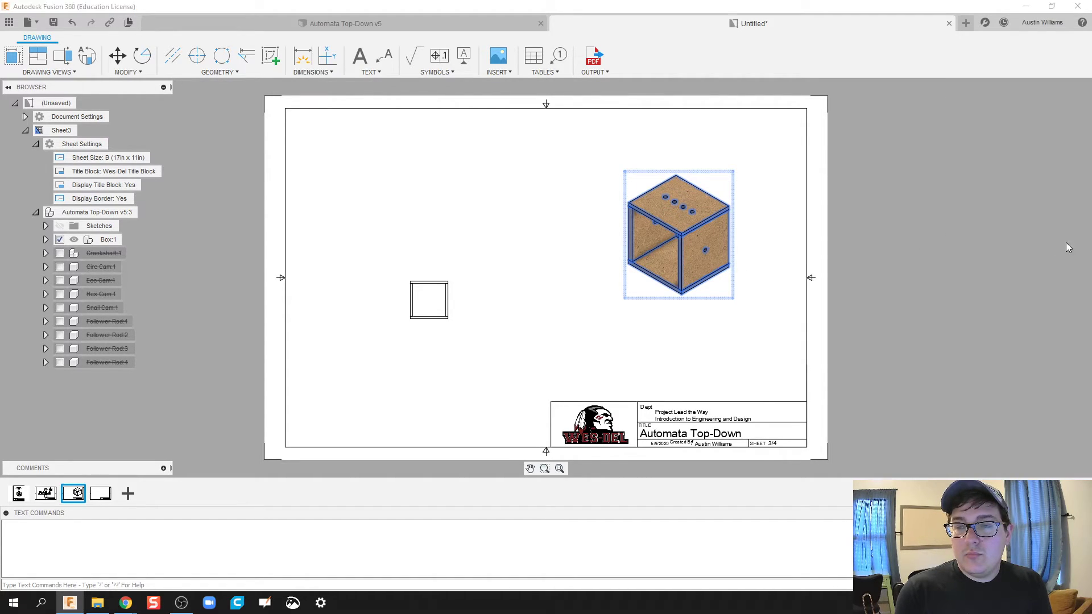
Move the isometric view to the top-right corner and the front view further left.
left_click_drag(700, 194, 745, 140)
key("p")
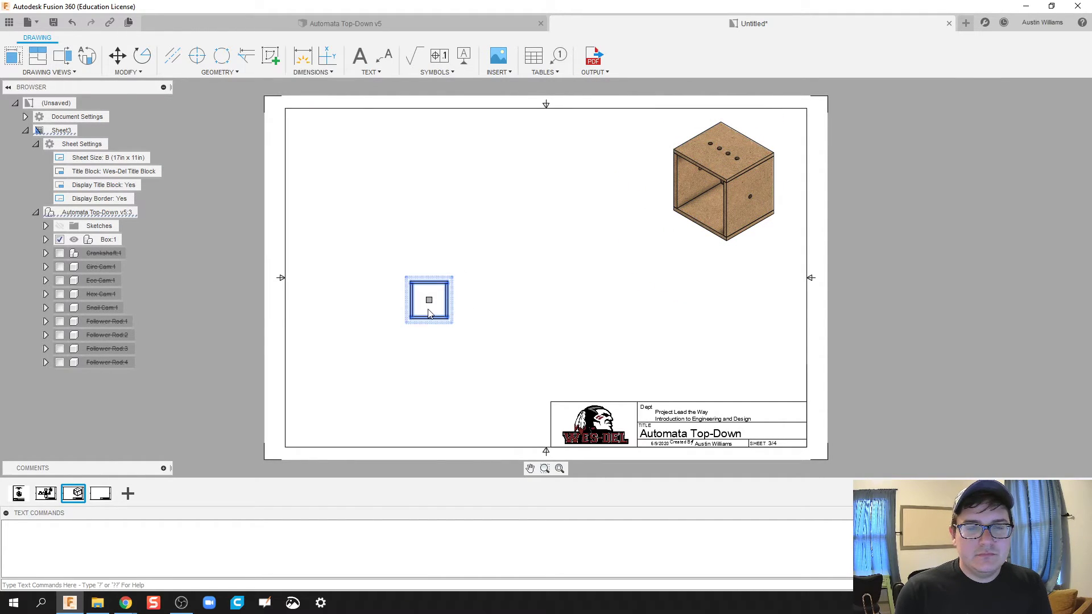
left_click(430, 298)
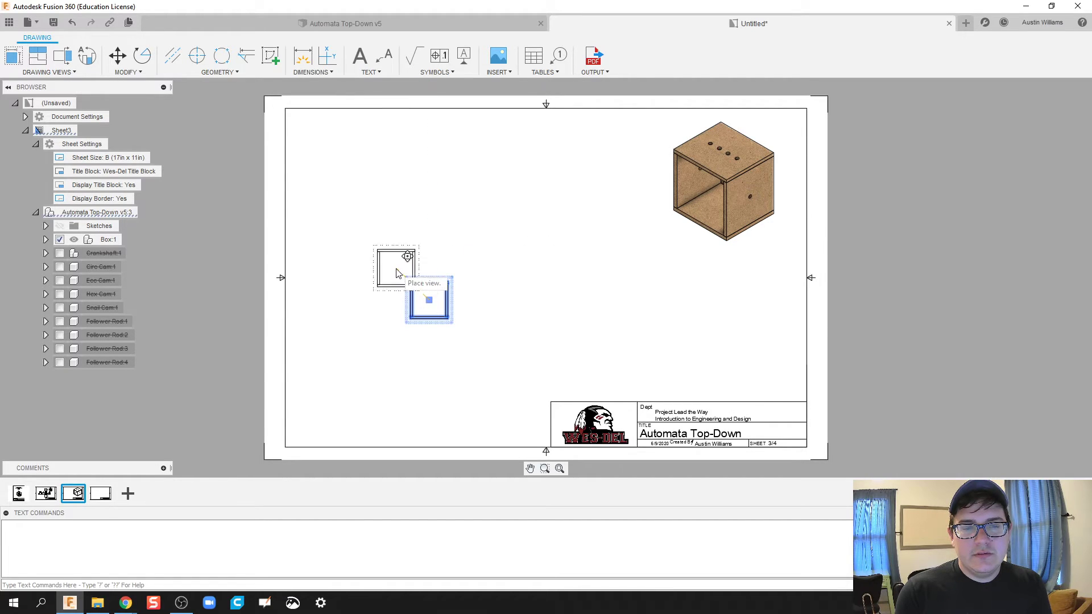
left_click(399, 288)
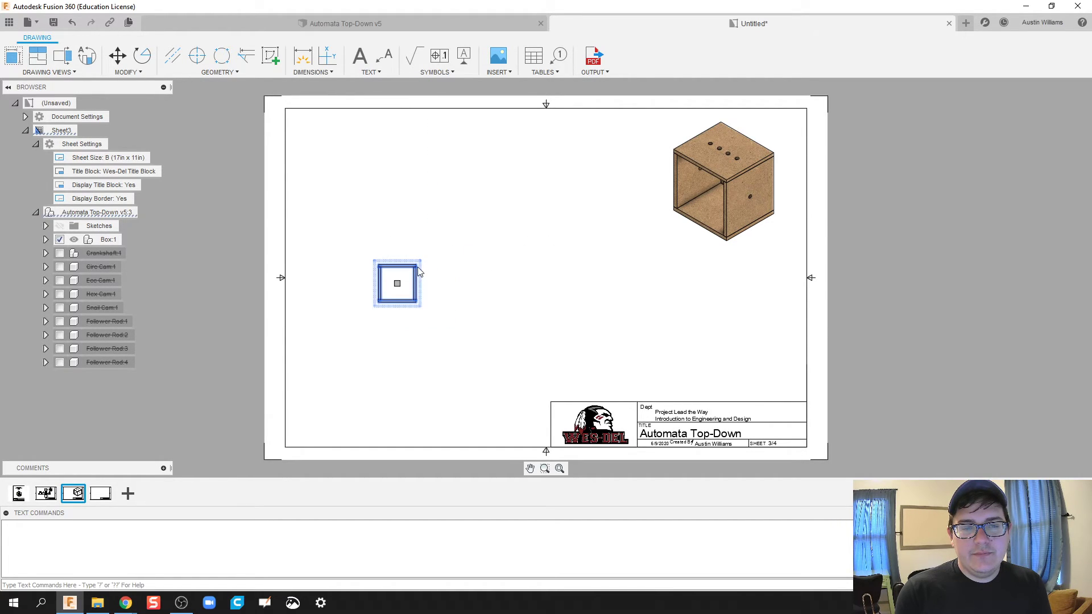
Set the front view's scale to 1:2.
double_click(421, 270)
left_click(1047, 155)
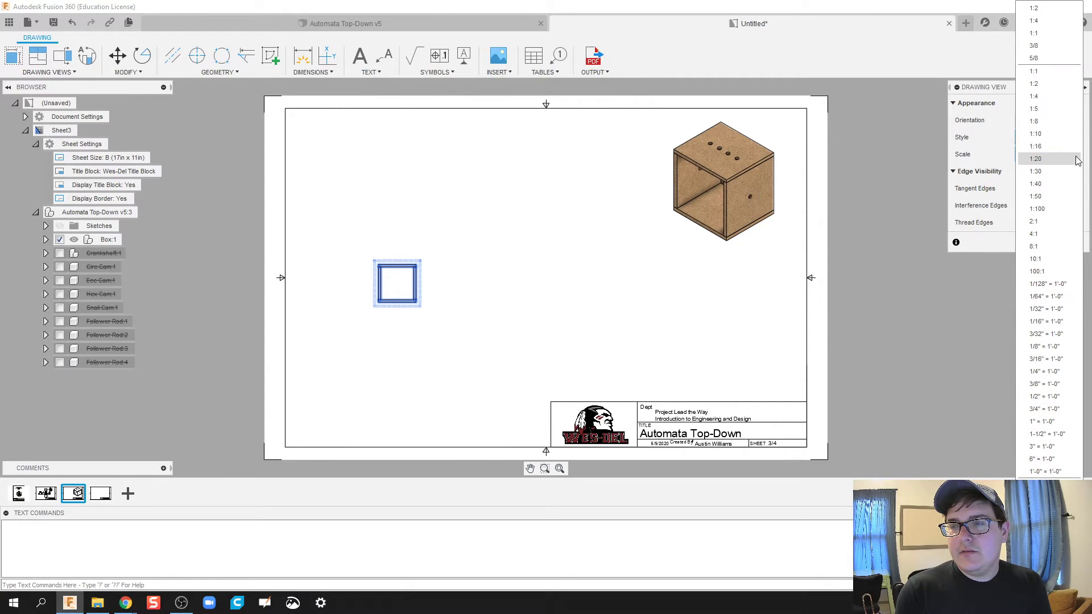
left_click(1065, 84)
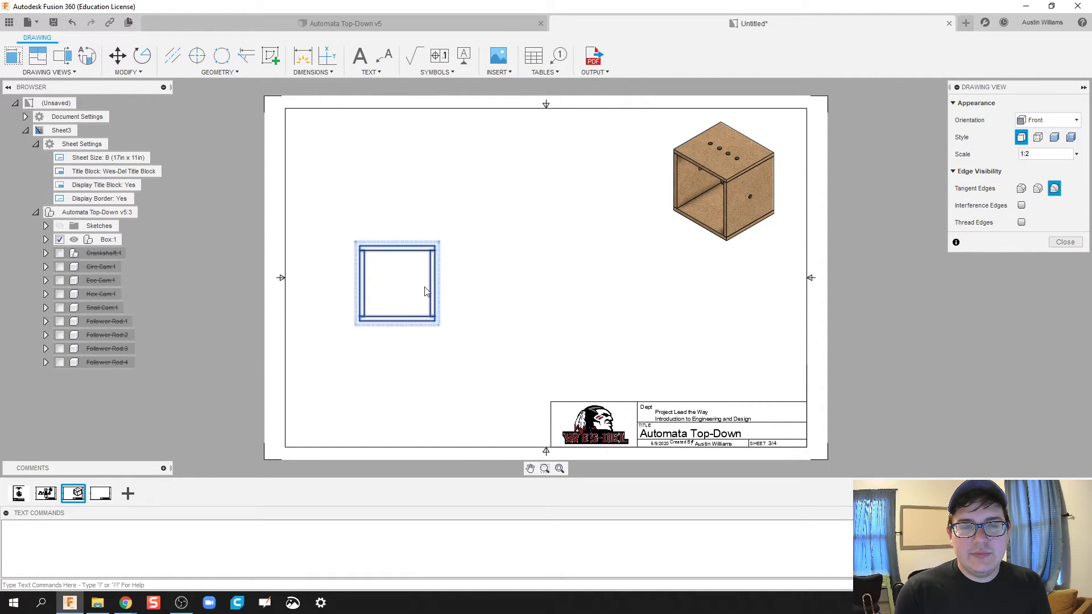
left_click(1065, 242)
scroll(473, 301, "up", 3)
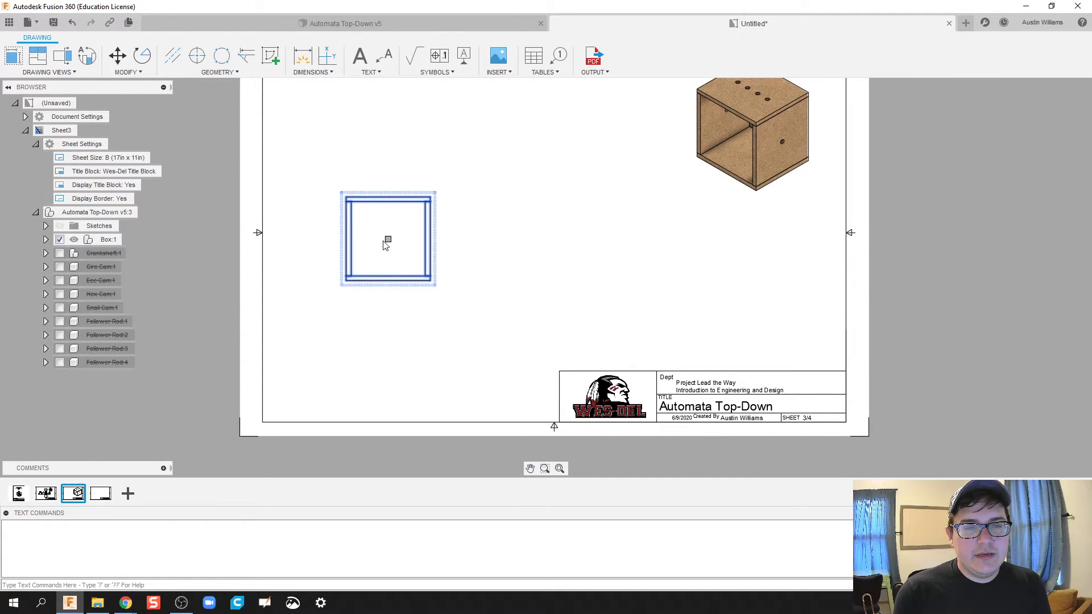
Project a right-side view and a top view from the box's front view.
right_click(385, 243)
left_click(402, 233)
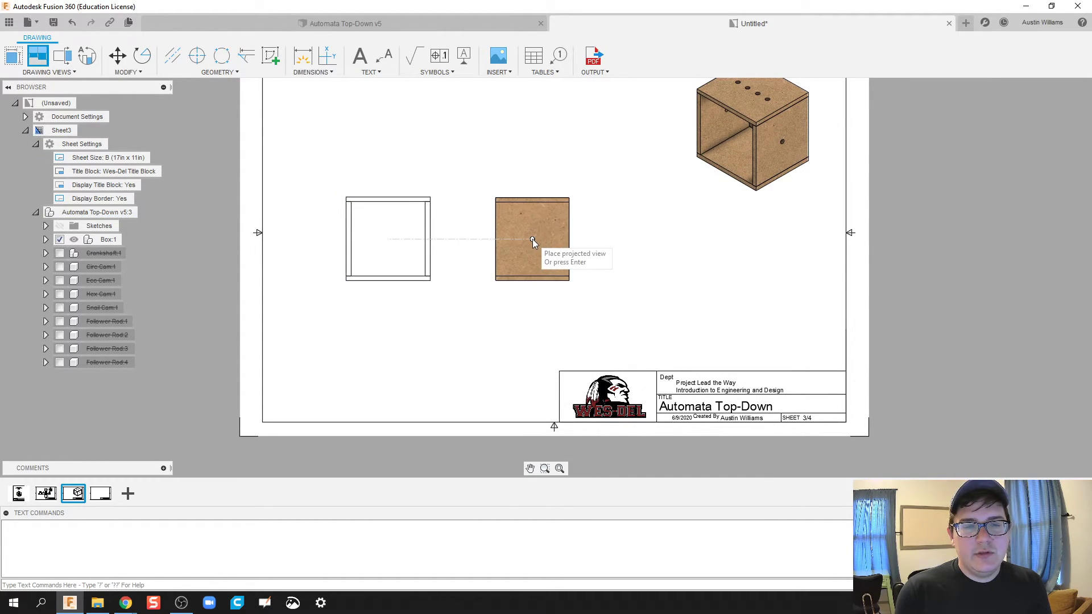
left_click(533, 239)
middle_click_drag(442, 239, 445, 318)
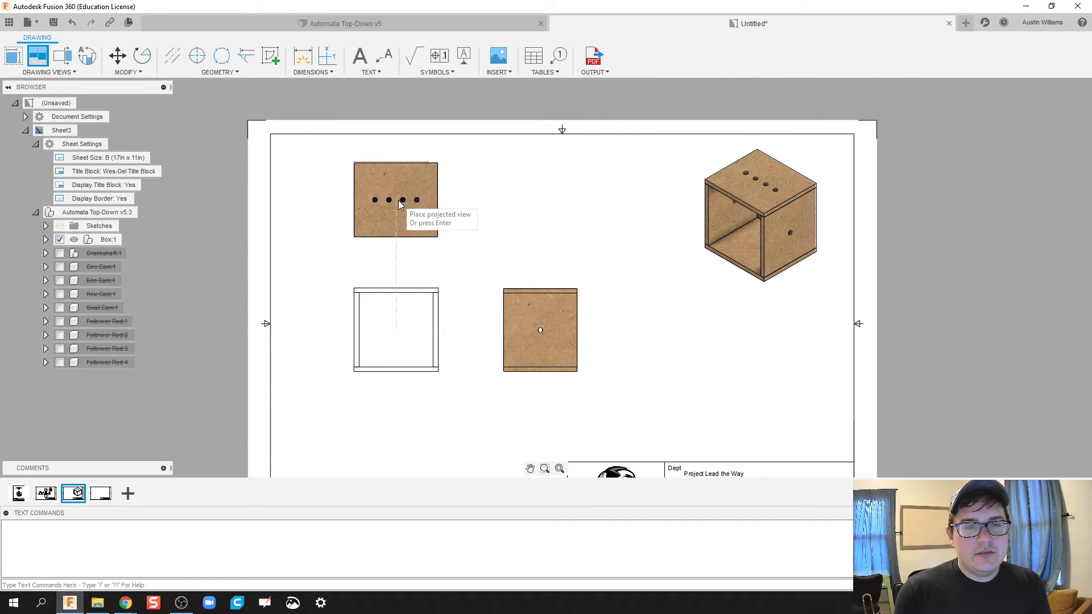
left_click(399, 202)
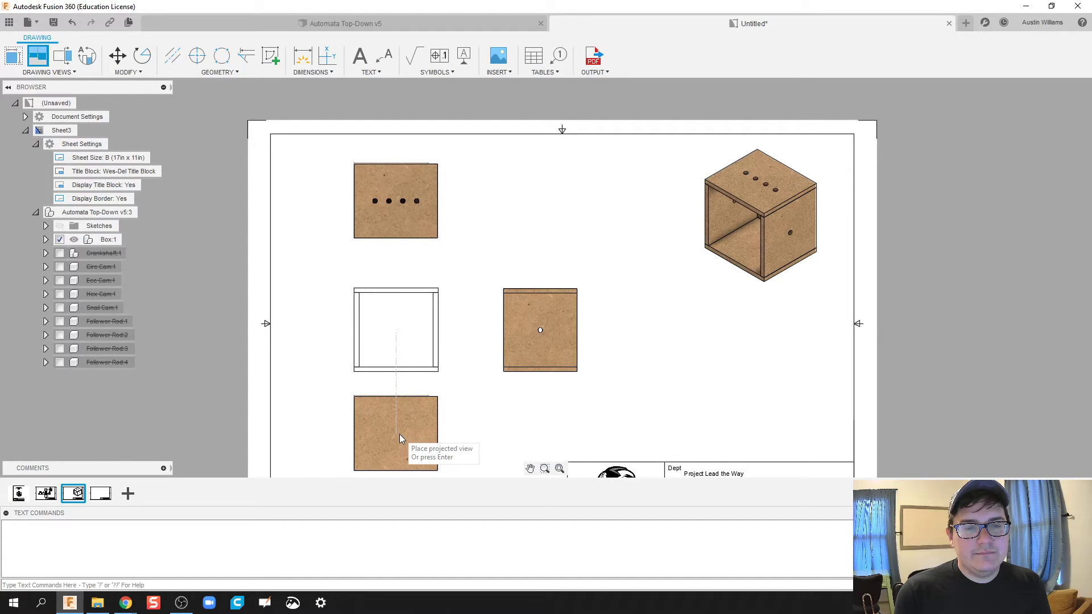
right_click(398, 428)
left_click(448, 428)
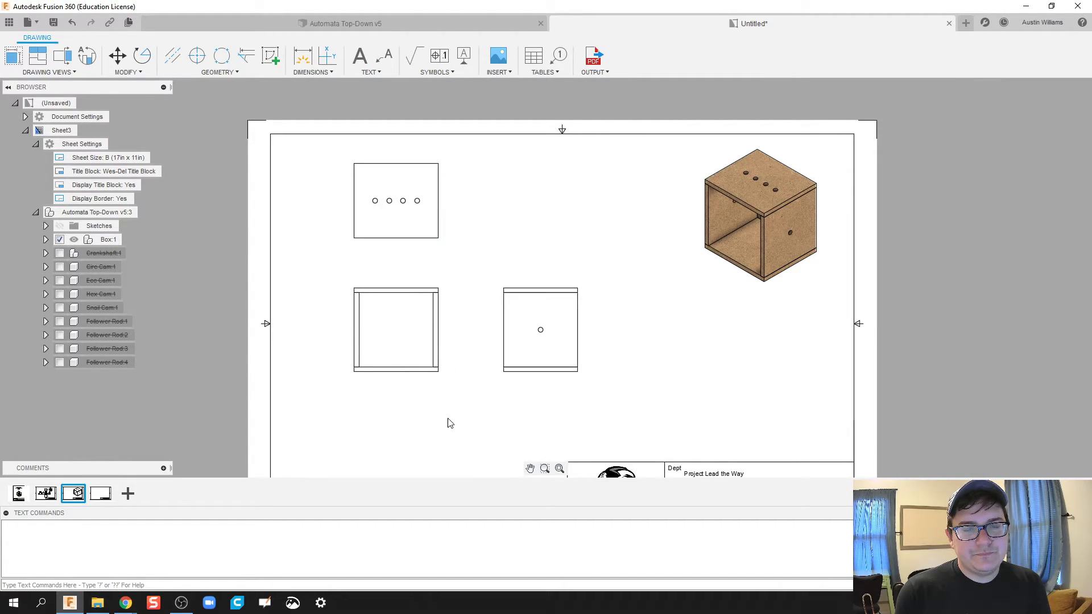
middle_click_drag(460, 408, 447, 365)
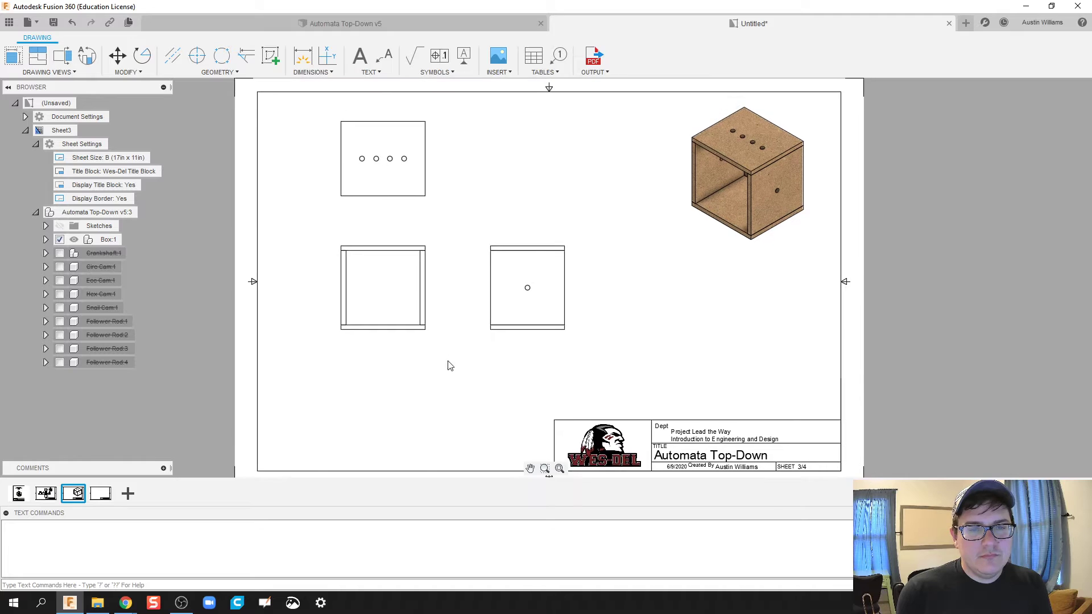
Change the front view's scale from 1:2 to 3/4 so the projected views follow.
left_click(427, 288)
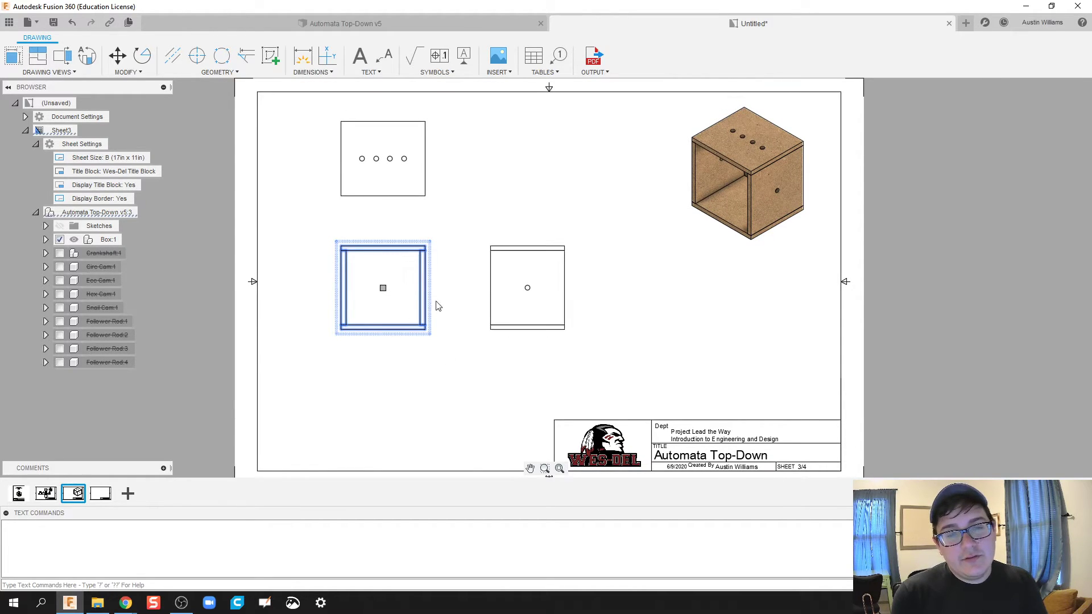
double_click(383, 288)
left_click(1077, 154)
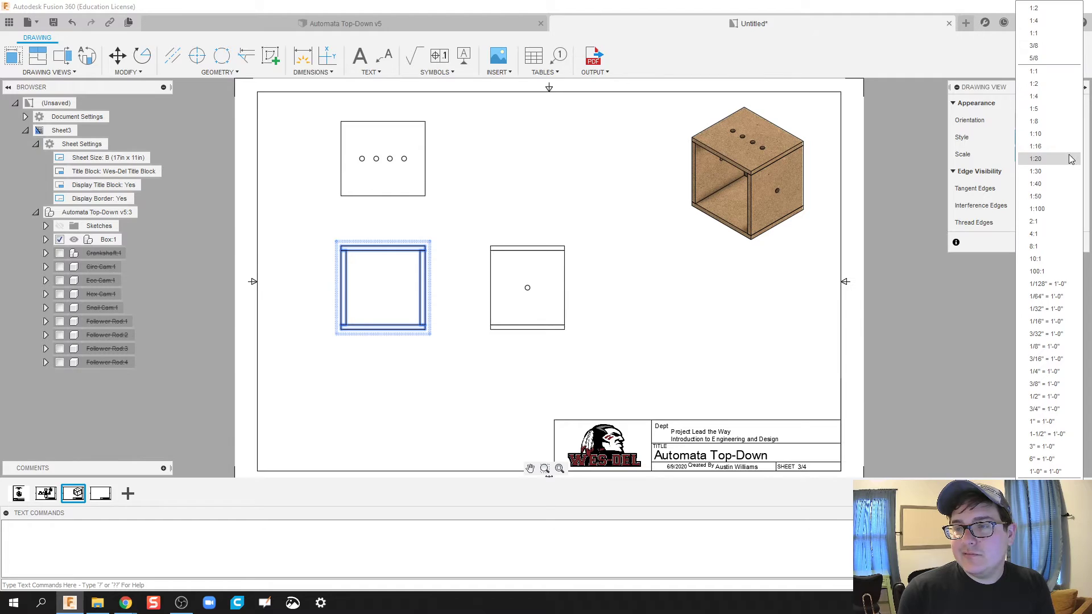
left_click(1036, 152)
double_click(1036, 153)
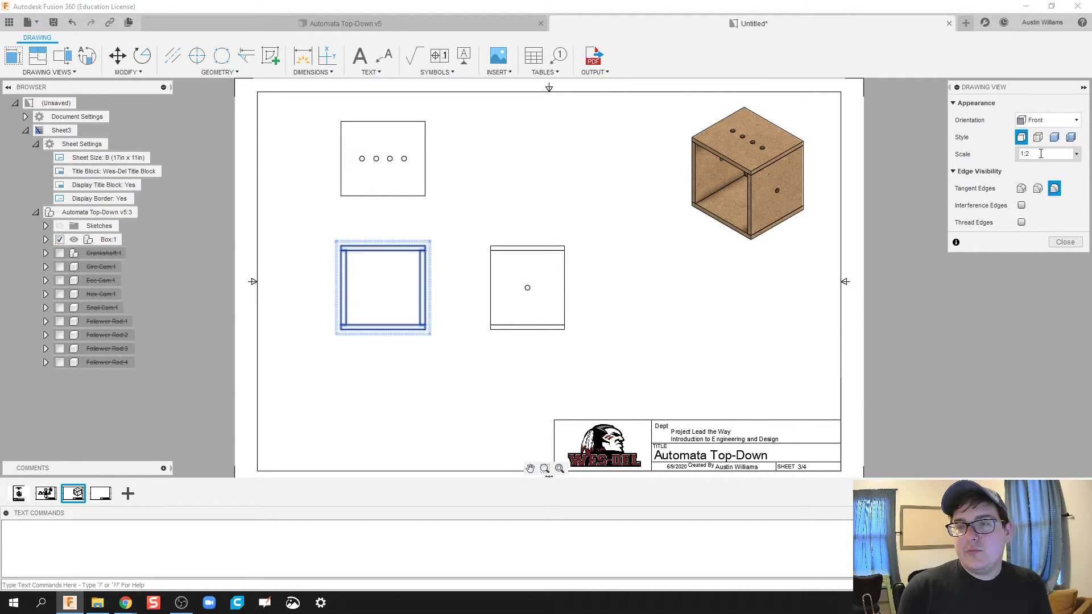
left_click(1042, 154)
type("3/4")
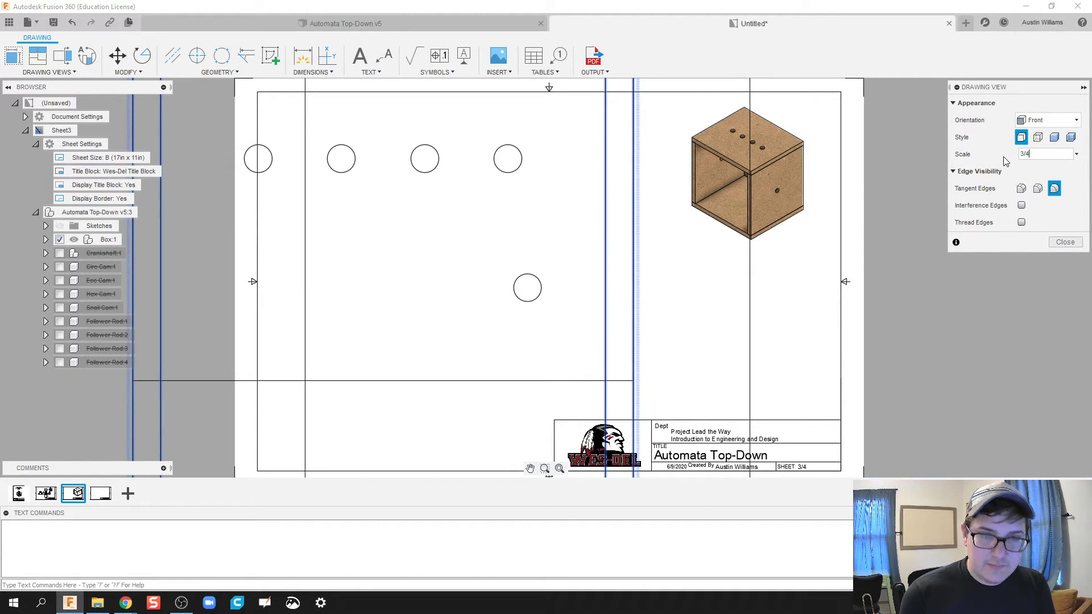
key("Return")
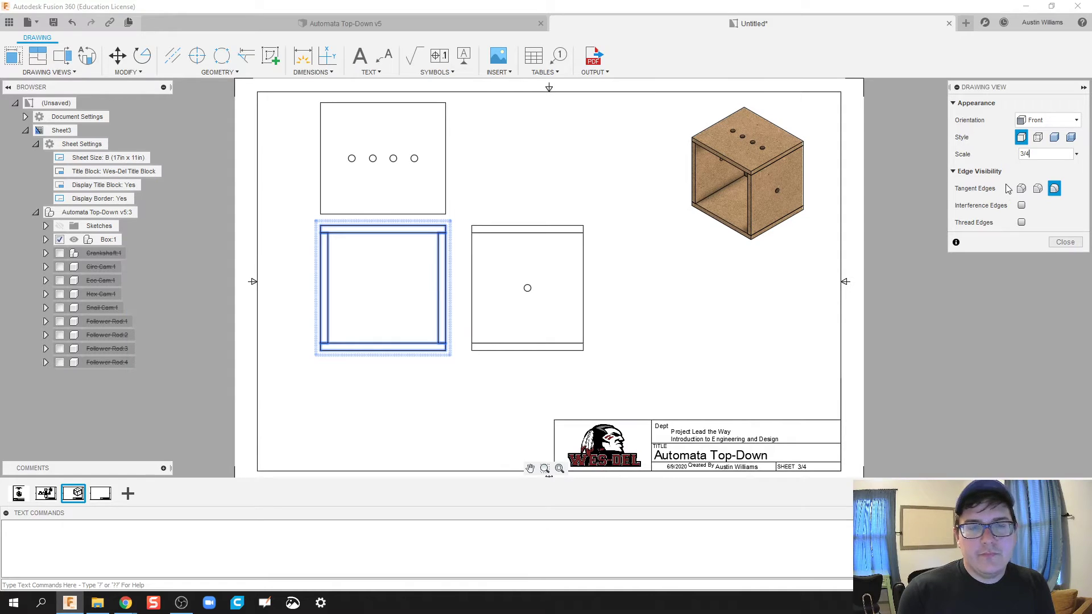
left_click(1066, 242)
Move the right-side view further right and the front view lower on the sheet.
left_click(508, 327)
left_click_drag(527, 289, 569, 288)
left_click(387, 291)
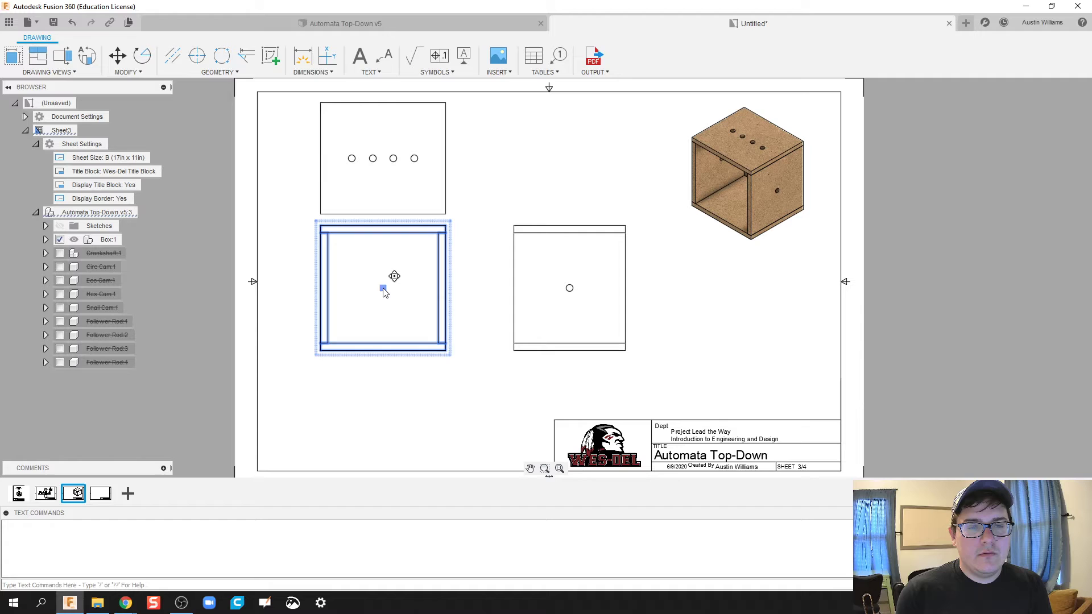
left_click_drag(384, 291, 383, 321)
left_click(381, 206)
left_click(378, 303)
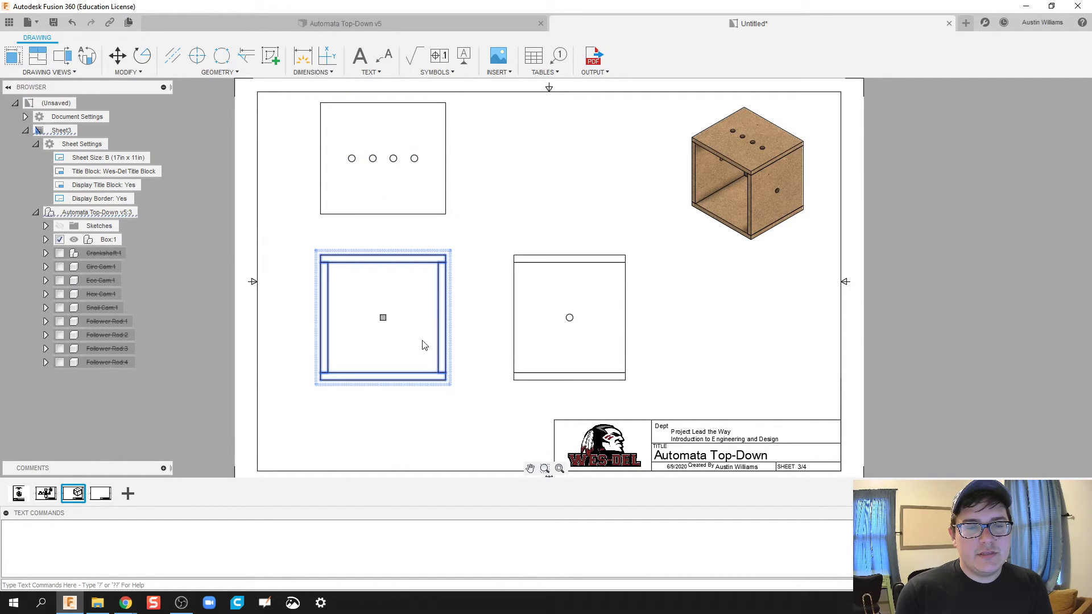
left_click(463, 372)
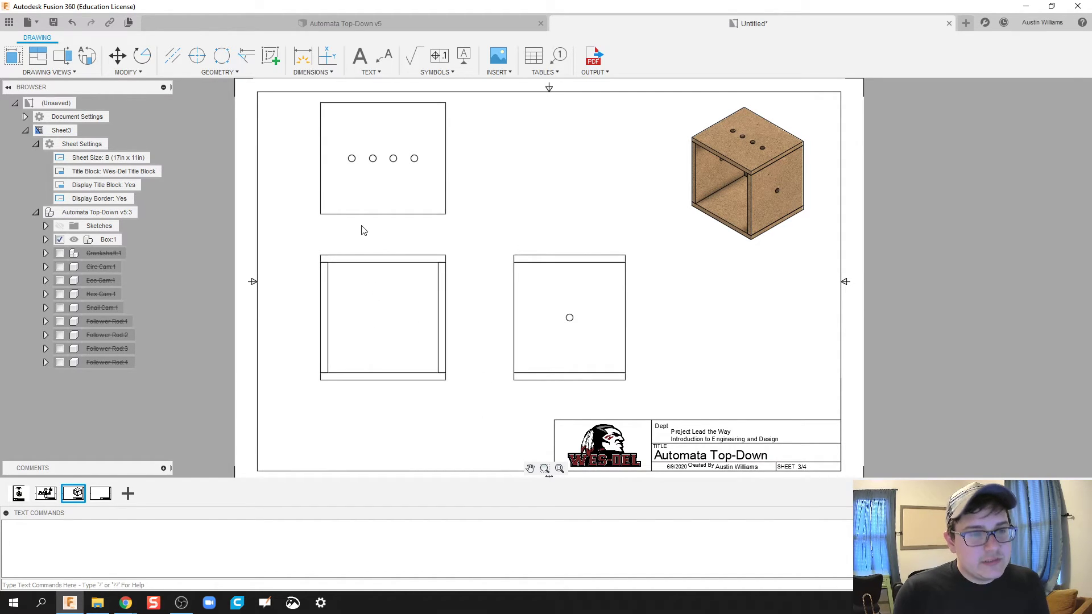
Dimension the front view's 4.5 width, then delete the unwanted vertical 4 dimension.
key("d")
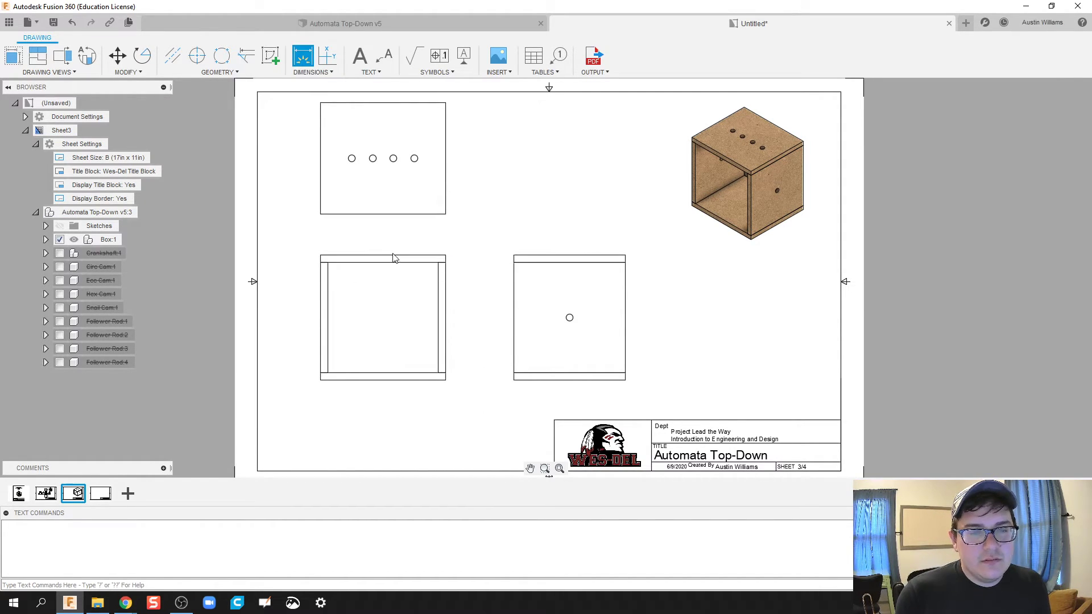
left_click(393, 261)
left_click(398, 241)
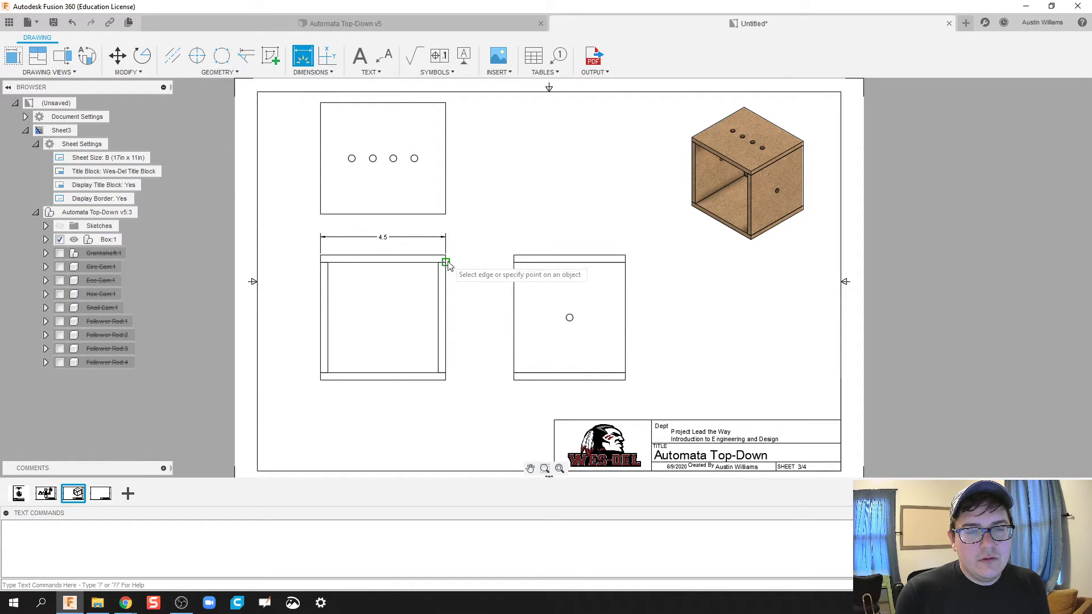
left_click(446, 302)
left_click(465, 307)
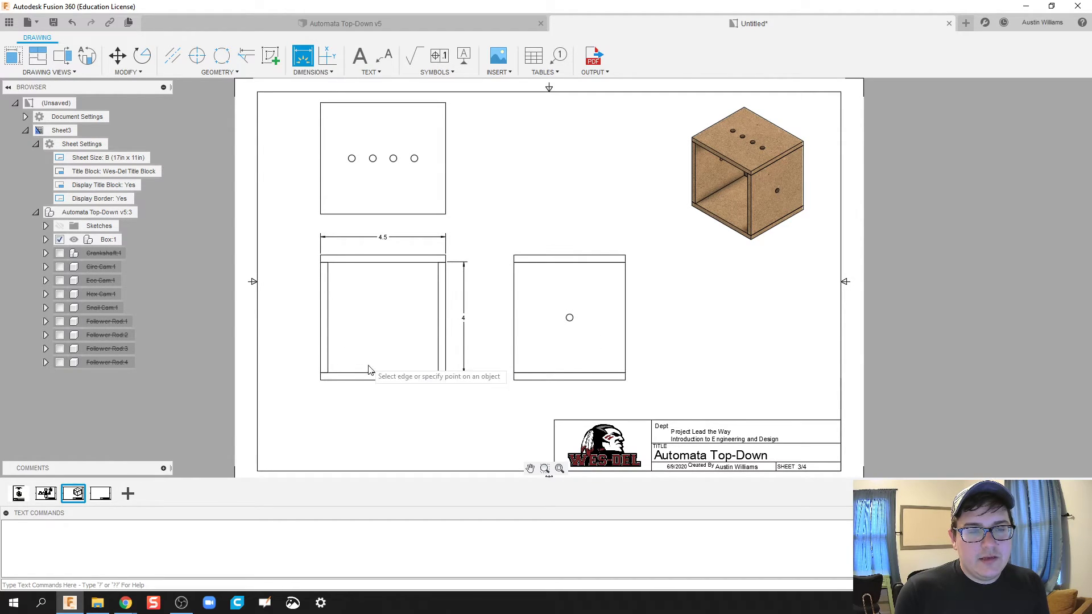
scroll(481, 342, "up", 2)
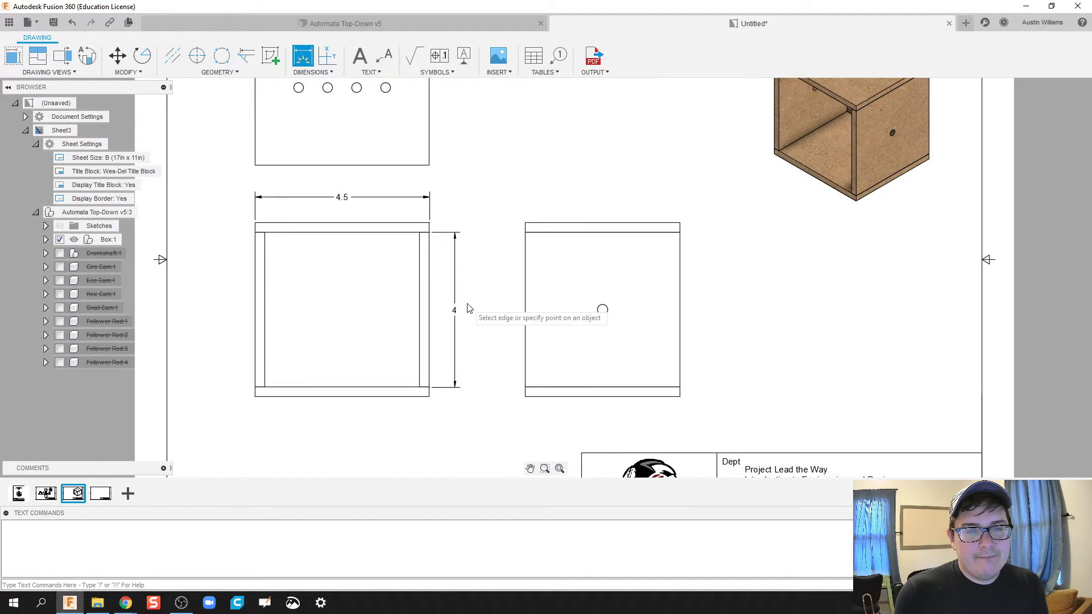
key("Escape")
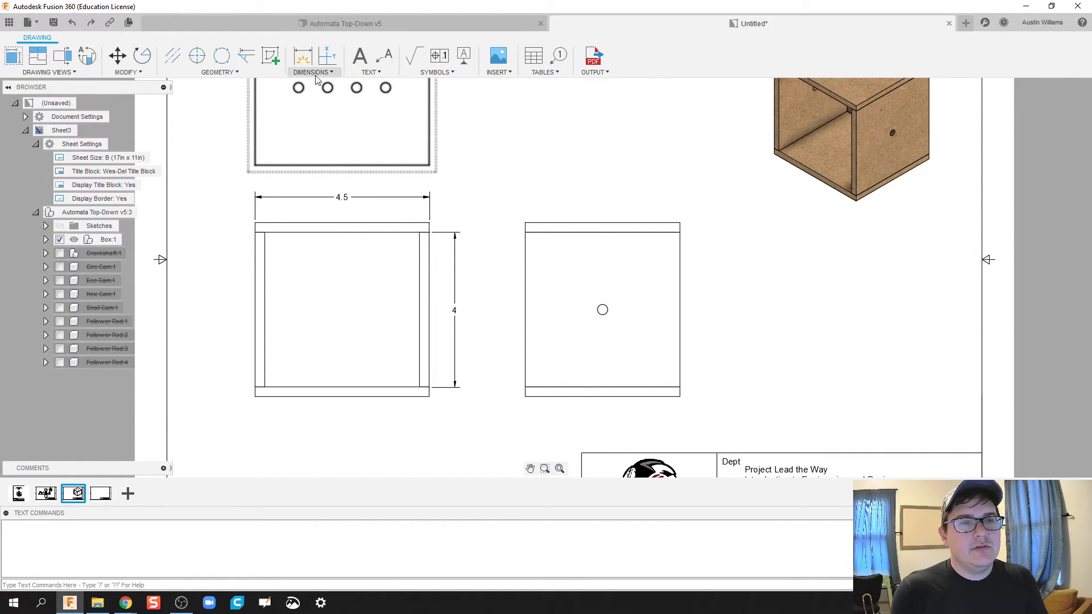
right_click(455, 316)
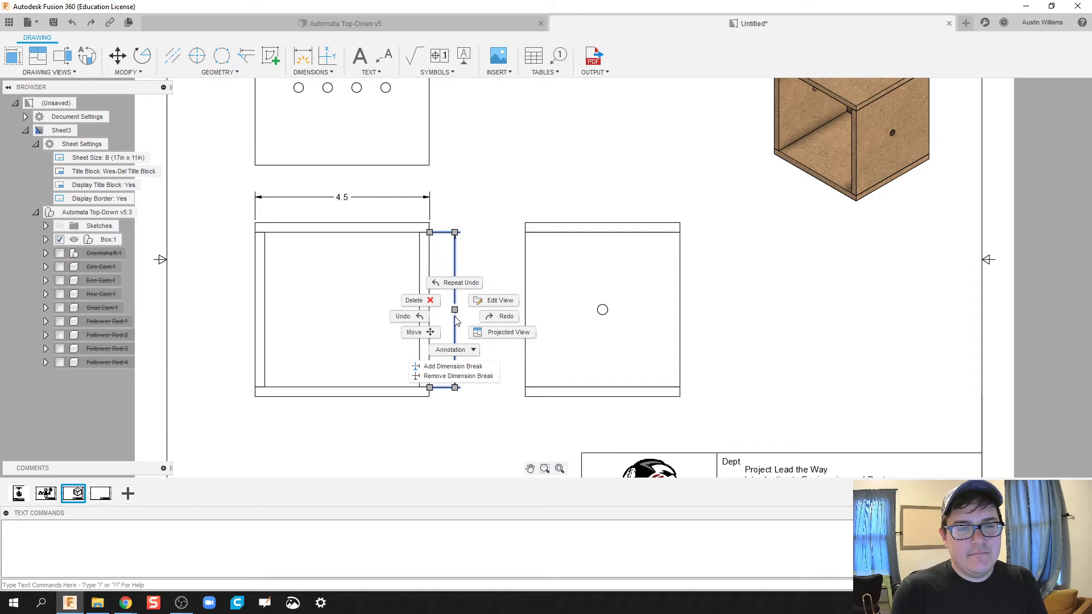
left_click(423, 300)
Add the 4.5 height to the front view and the .25 board thickness to the side view.
left_click(302, 57)
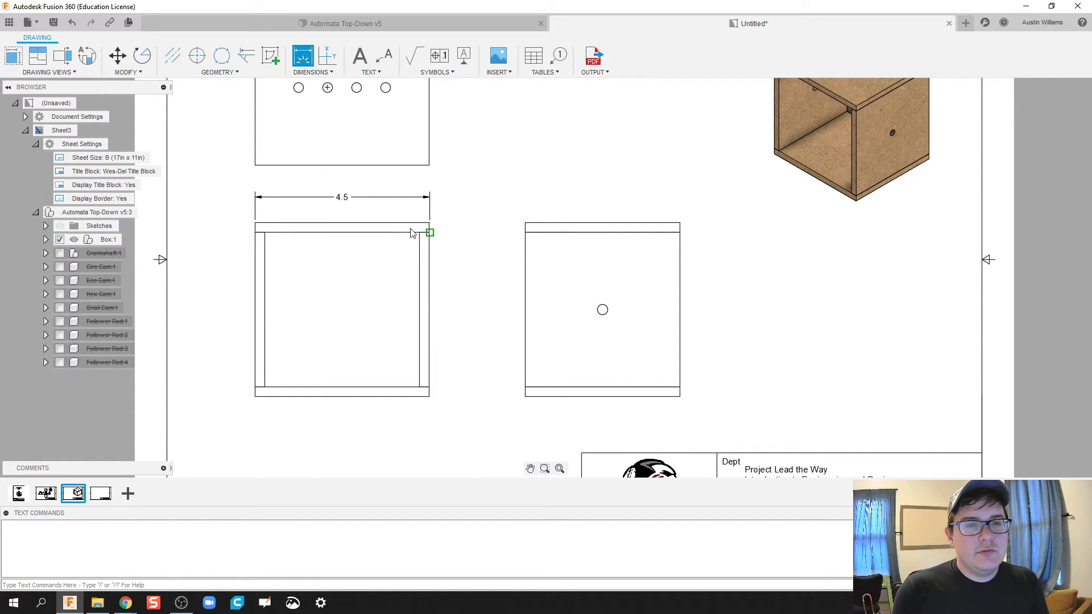
left_click(405, 228)
left_click(398, 397)
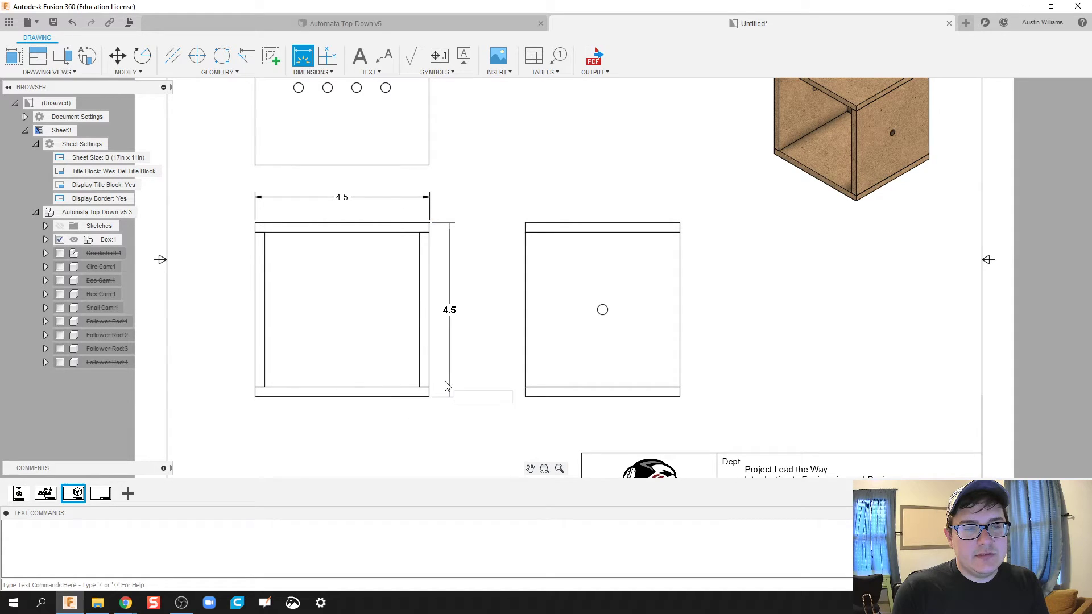
left_click(456, 356)
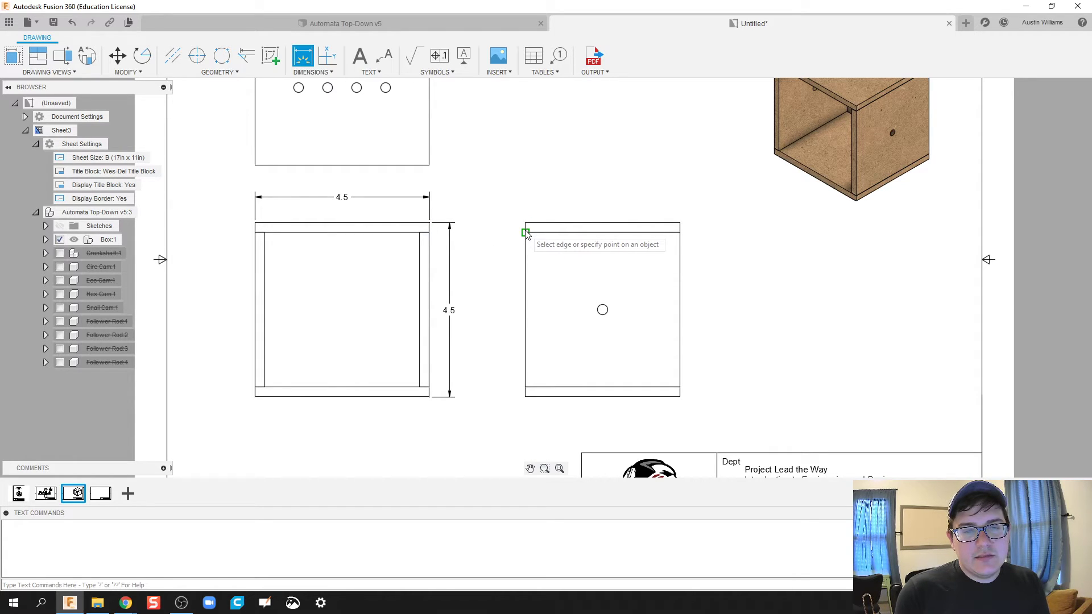
scroll(526, 233, "up", 3)
left_click(552, 236)
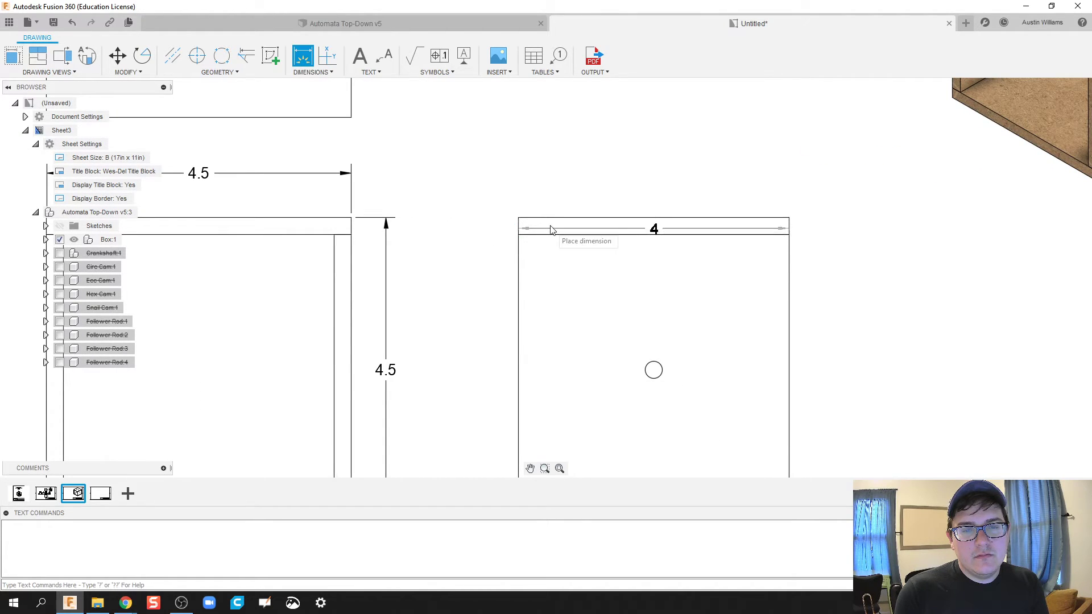
left_click(487, 236)
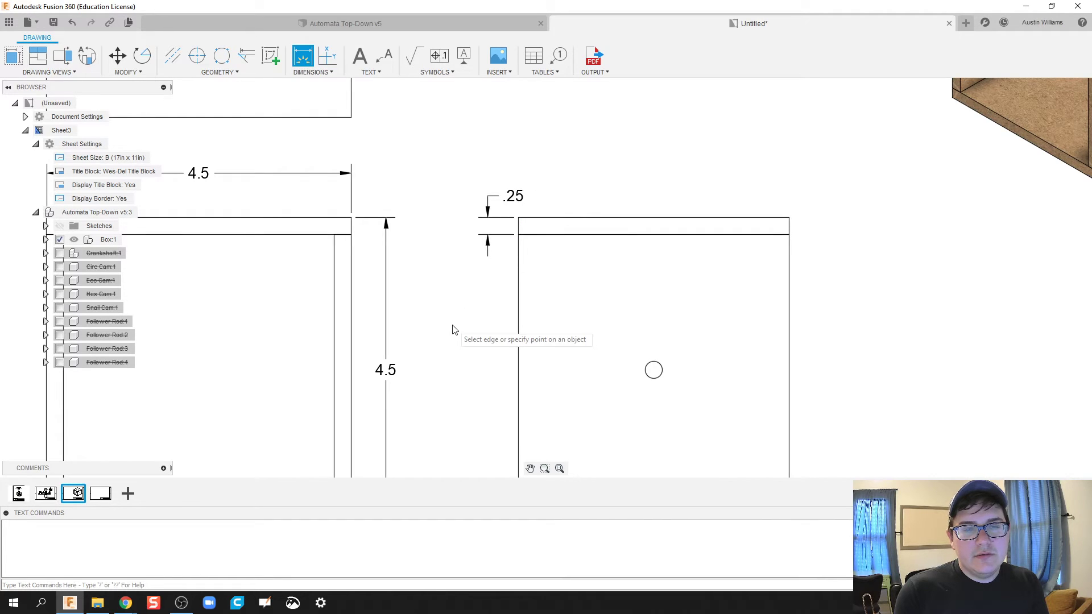
Add a Ø.25 diameter dimension to the fourth top-view hole.
scroll(451, 327, "down", 1)
scroll(456, 376, "down", 1)
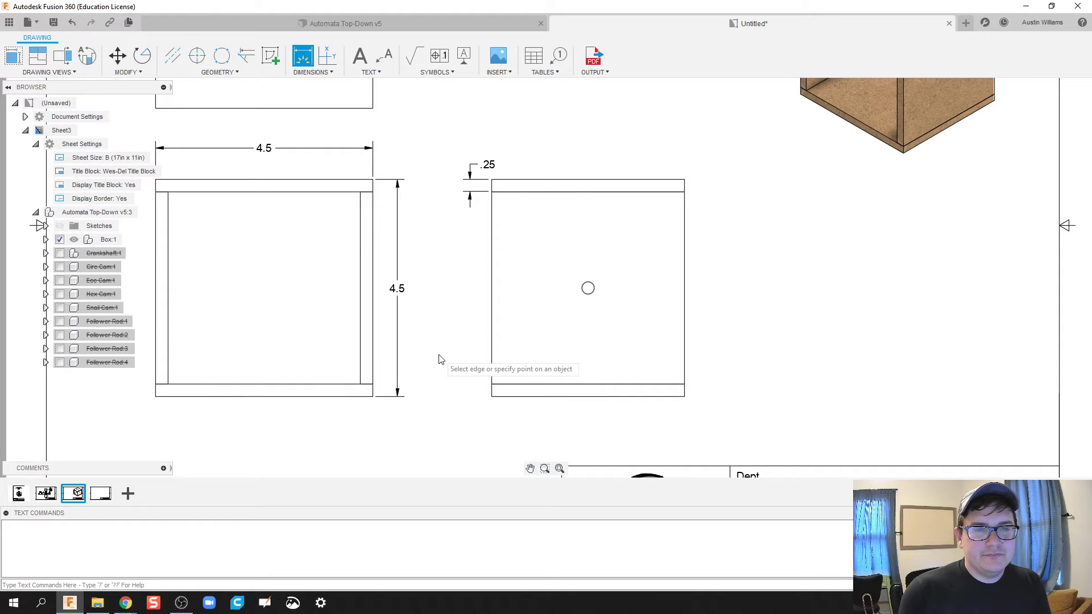
scroll(439, 358, "down", 2)
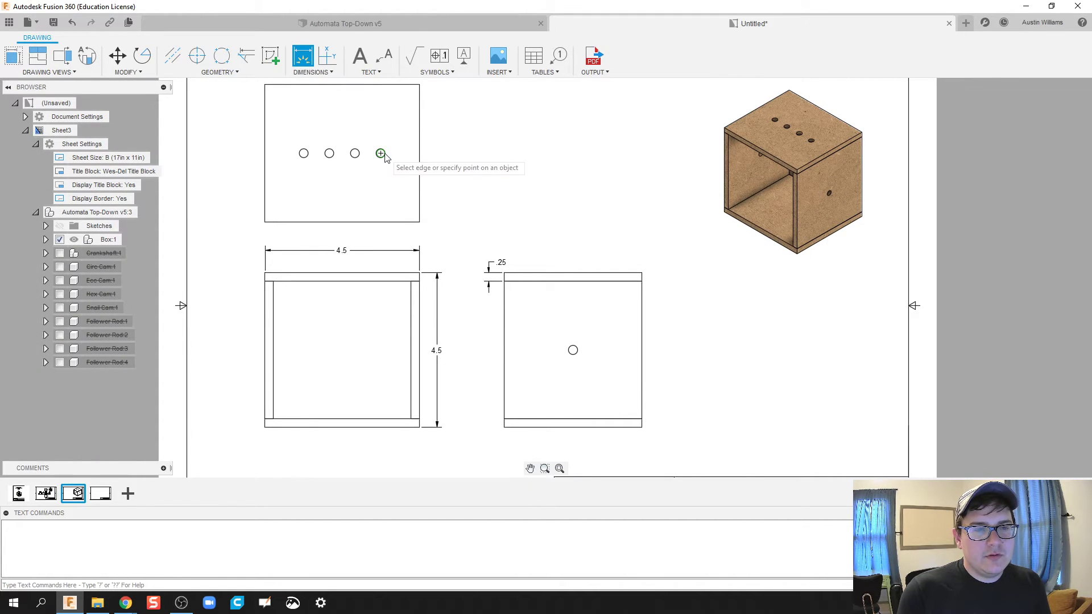
scroll(387, 148, "up", 3)
left_click(415, 150)
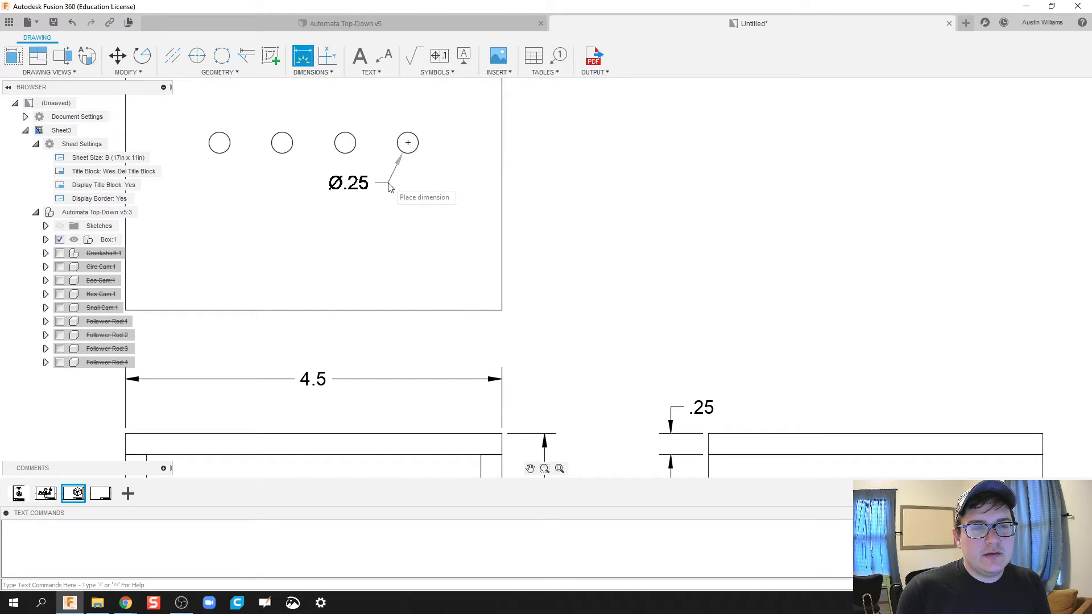
left_click(390, 201)
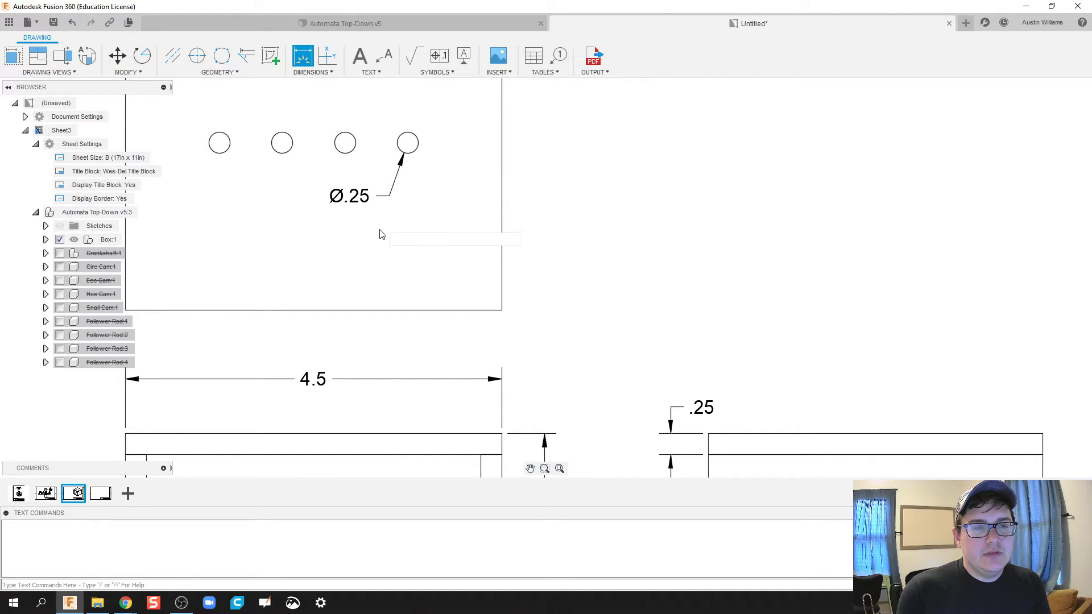
Edit the hole callout text so it reads Ø.25 x 4.
scroll(377, 236, "down", 1)
middle_click_drag(378, 236, 387, 285)
scroll(398, 412, "down", 1)
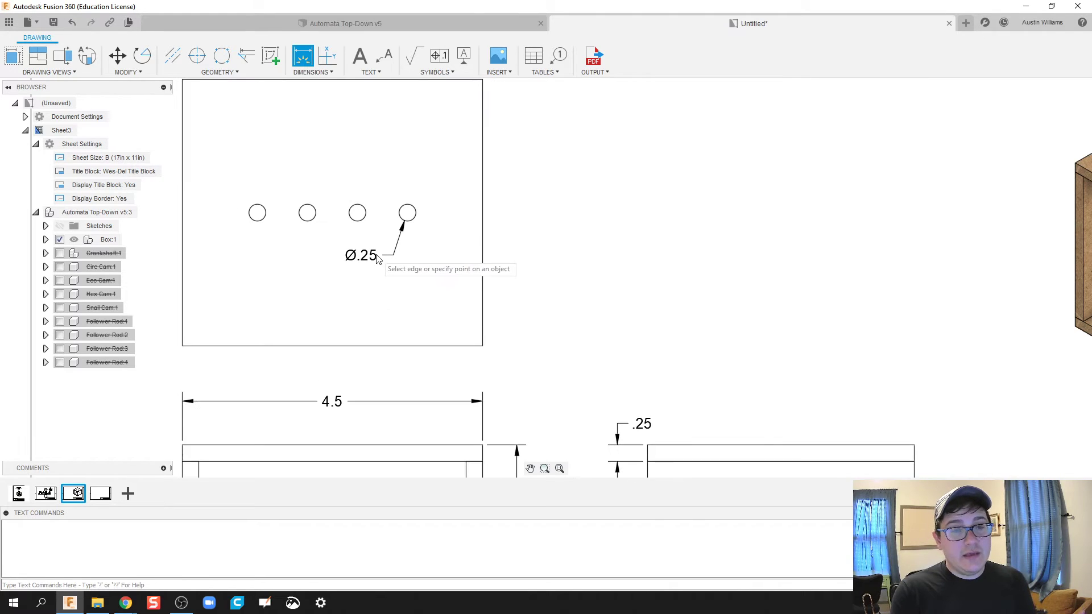
key("Escape")
left_click(374, 259)
double_click(374, 259)
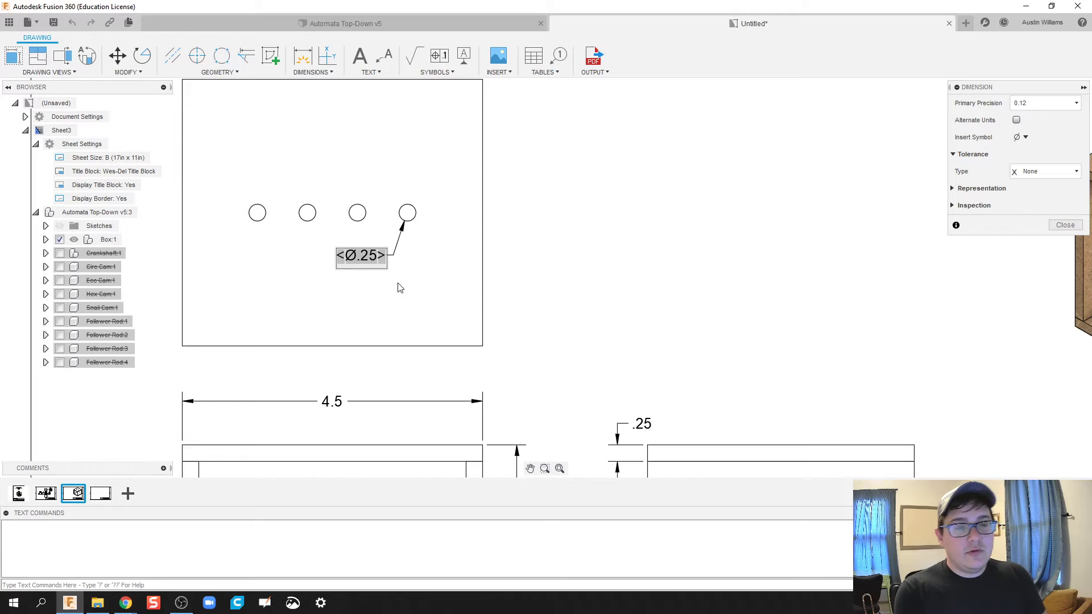
type("x")
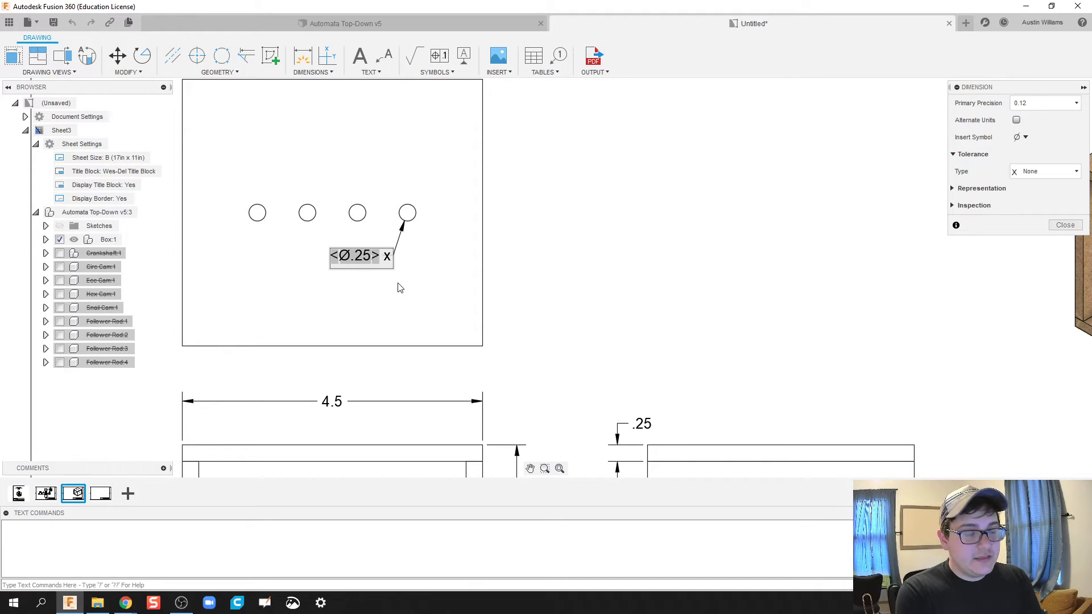
type(" 4")
left_click(400, 288)
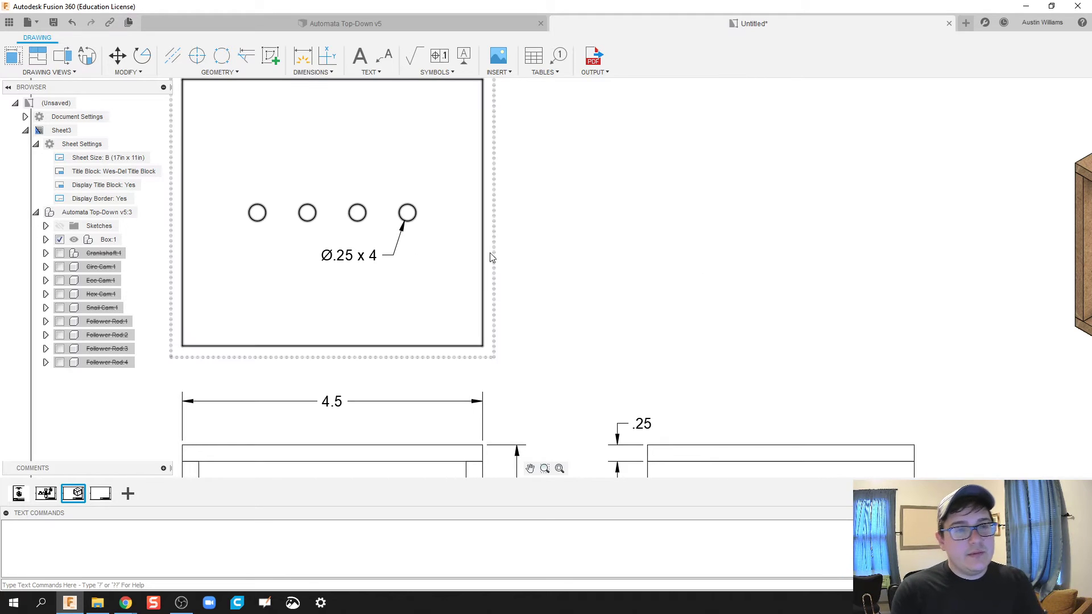
Place center marks on all four holes in the top view.
left_click(197, 55)
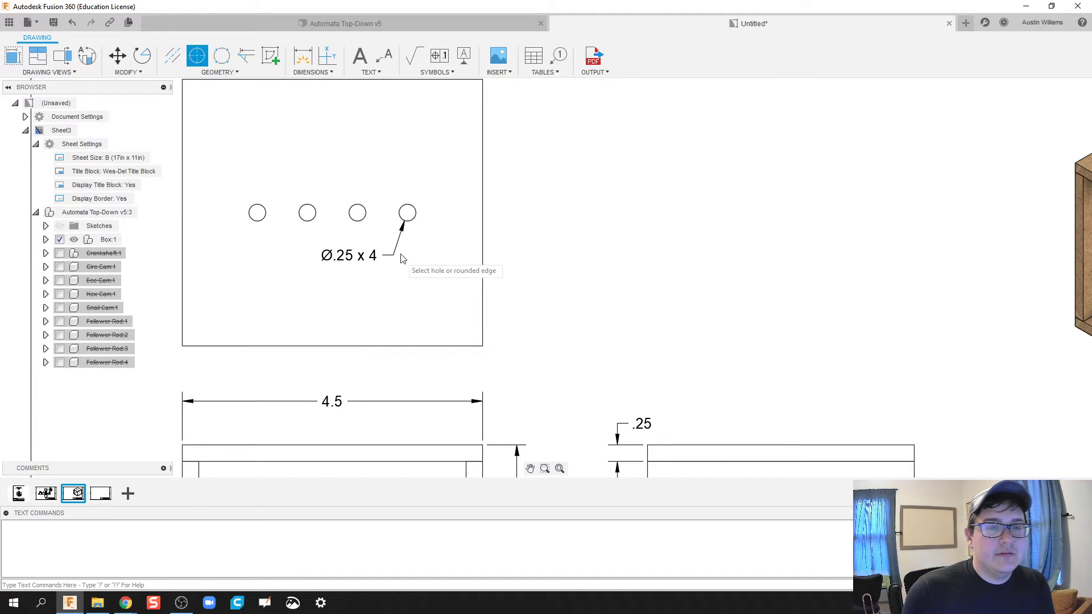
left_click(409, 220)
left_click(360, 220)
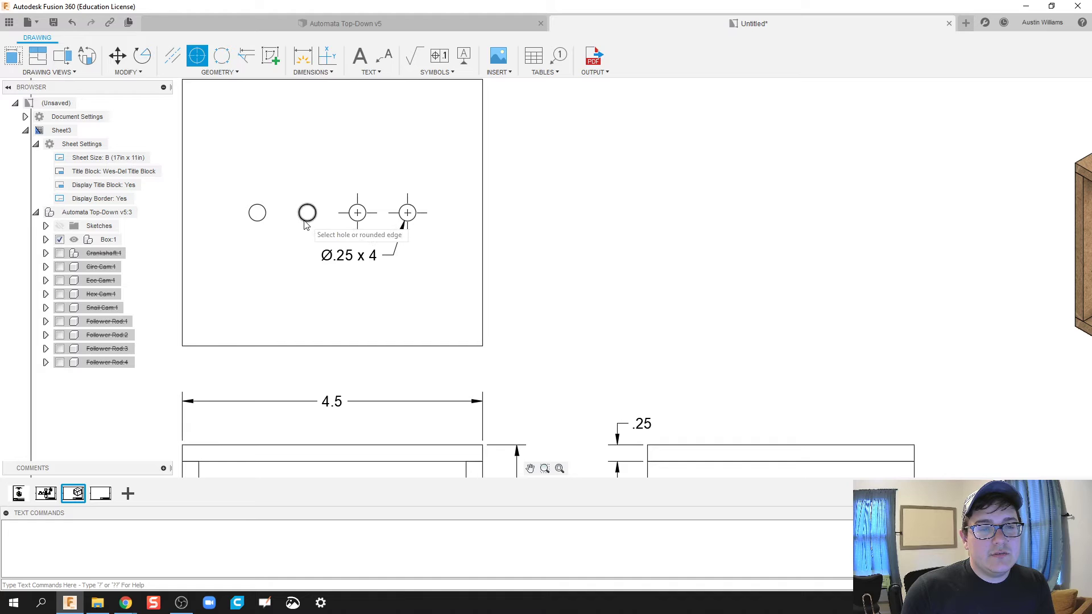
left_click(309, 221)
left_click(255, 218)
Add a center mark to the side view's hole.
middle_click_drag(305, 344, 283, 234)
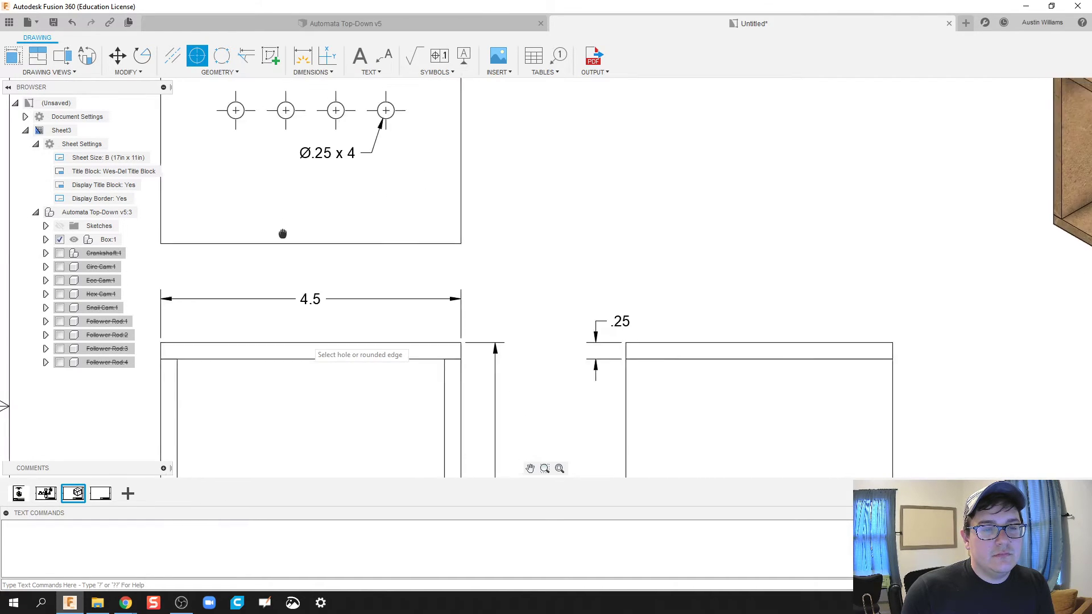
scroll(427, 259, "down", 1)
scroll(427, 259, "down", 3)
left_click(601, 343)
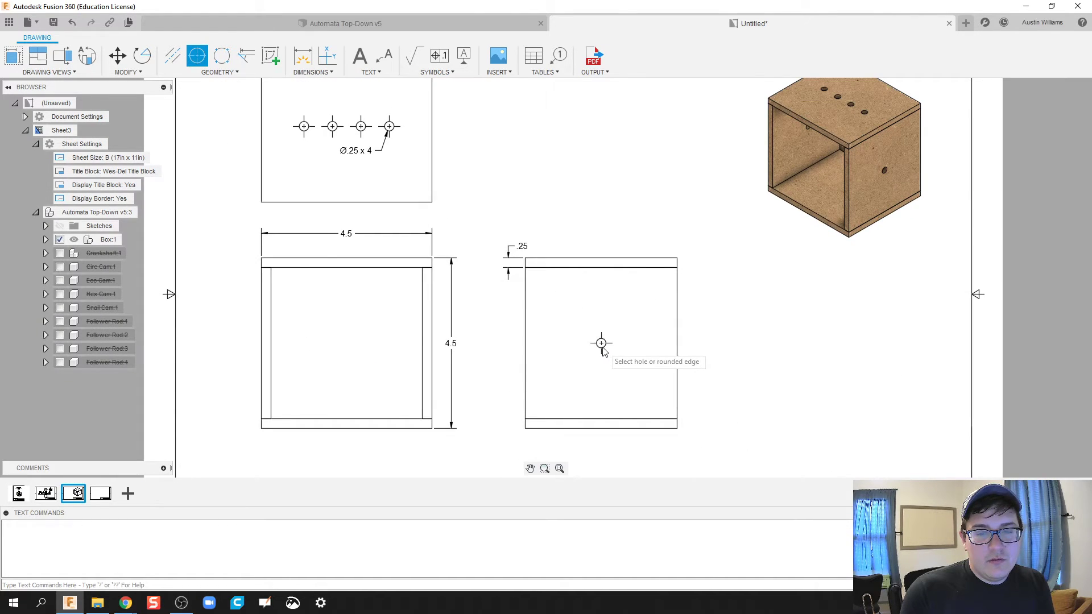
middle_click_drag(416, 266, 507, 292)
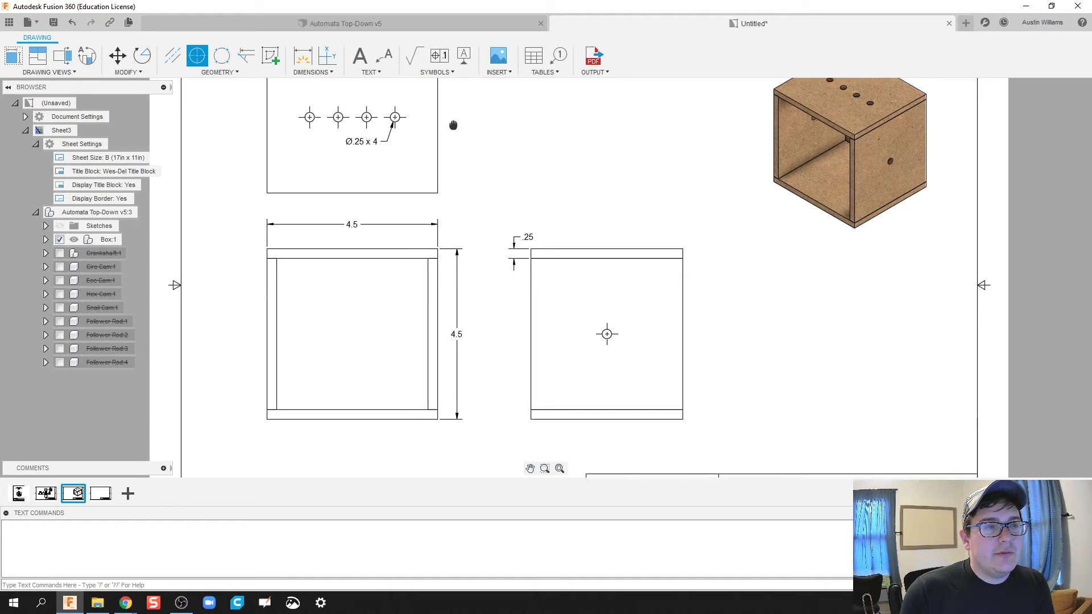
mouse_move(451, 122)
middle_mouse_down()
mouse_move(467, 154)
mouse_move(452, 164)
middle_mouse_up()
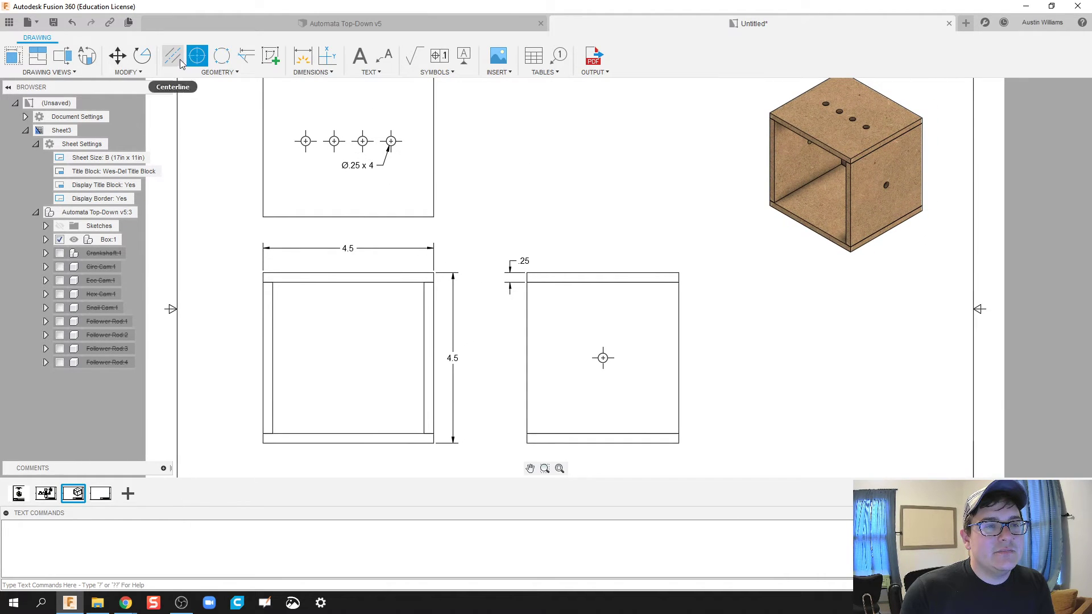
left_click(215, 72)
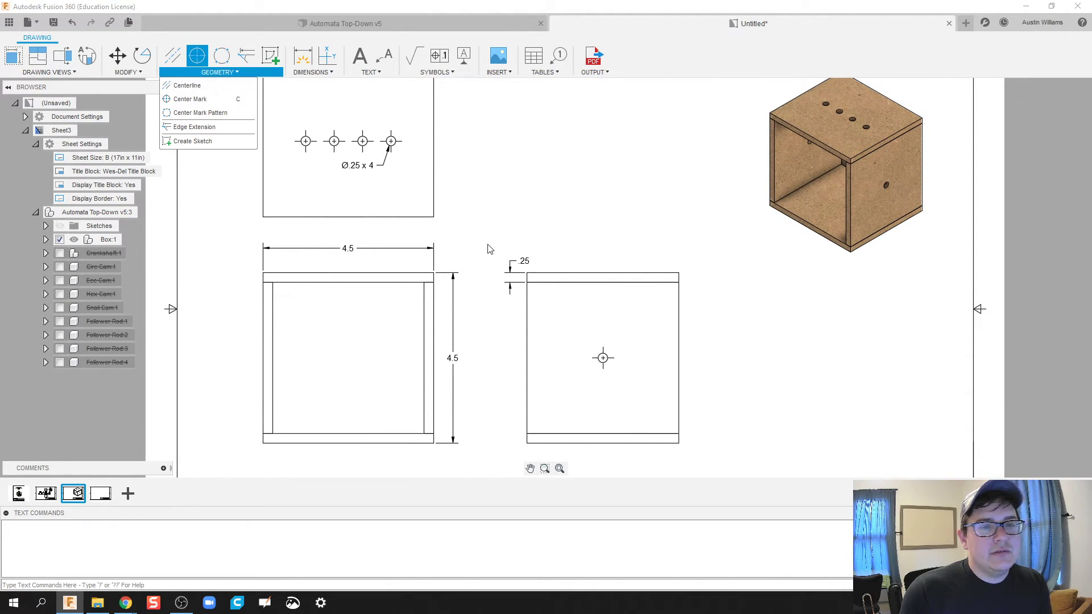
middle_click_drag(480, 220, 482, 233)
Show hidden edges as dashed lines in the top view.
left_click(424, 164)
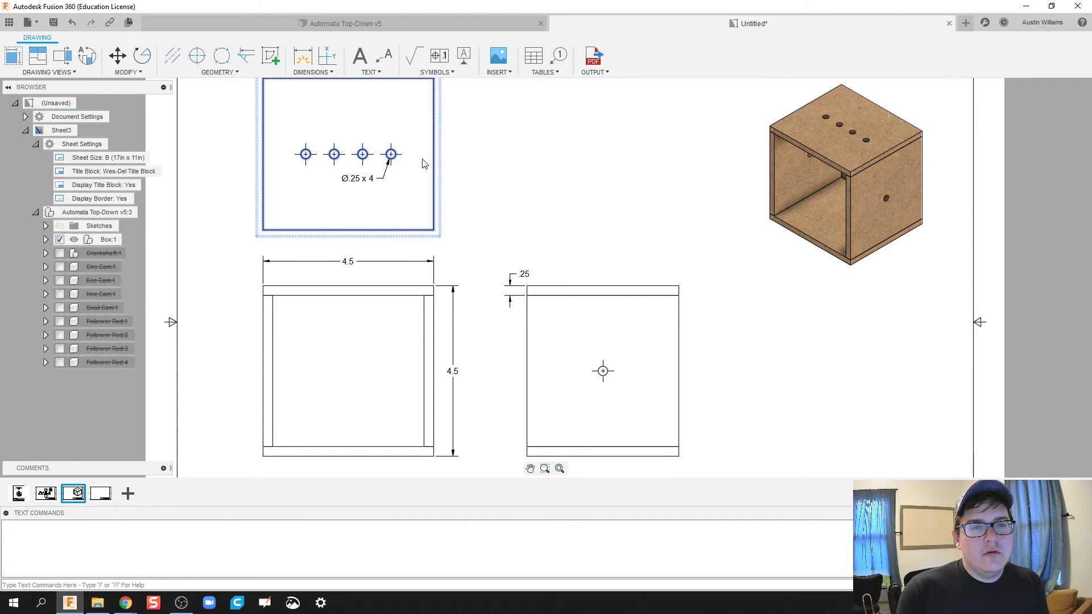
double_click(424, 164)
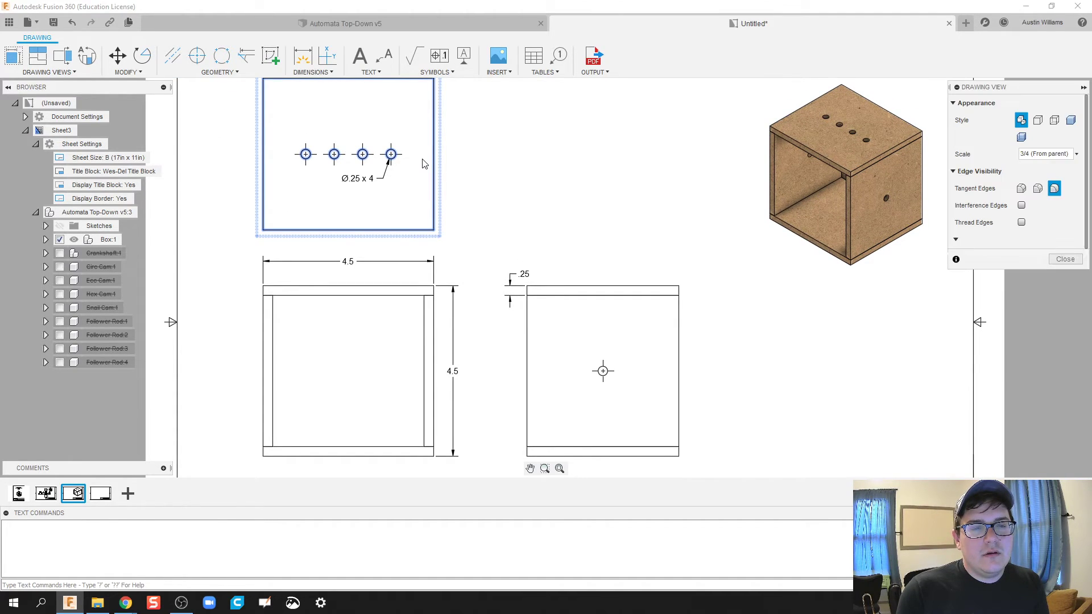
left_click(1056, 127)
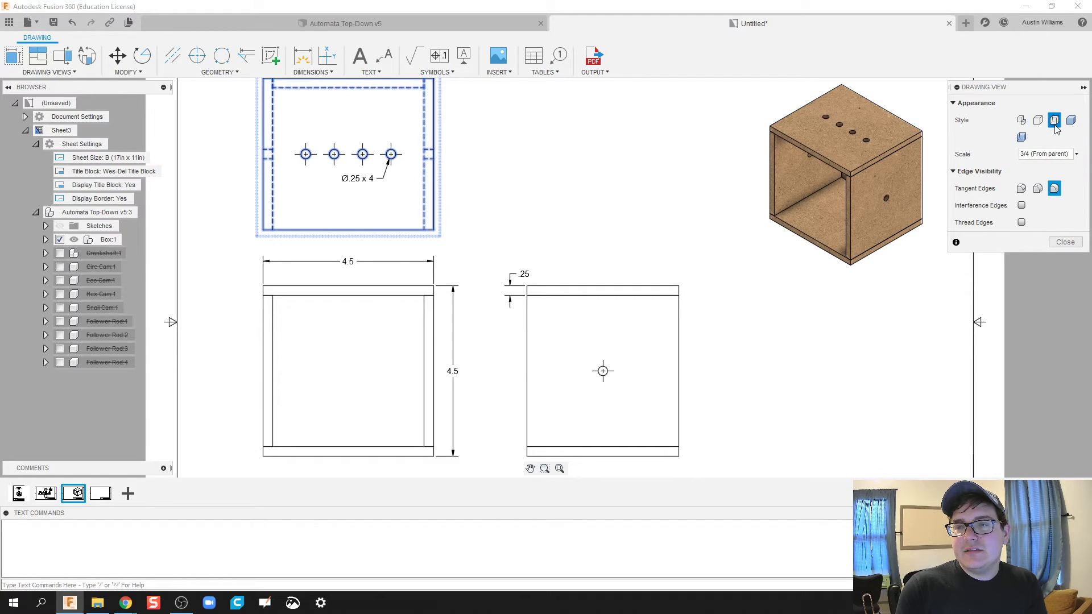
left_click(1065, 242)
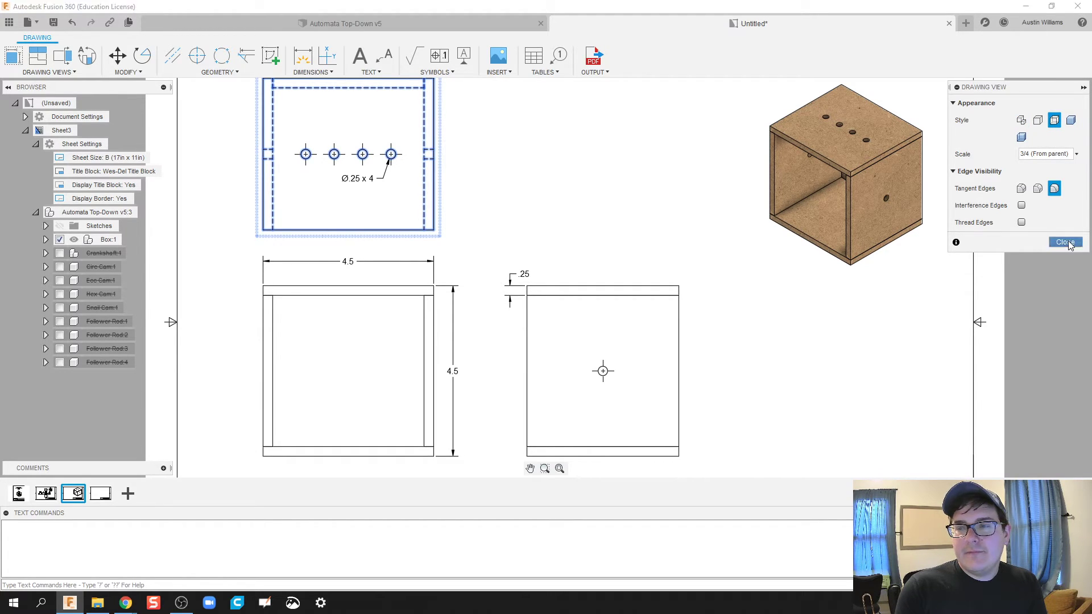
Switch the front view's style to show hidden edges as dashed lines.
scroll(535, 331, "down", 1)
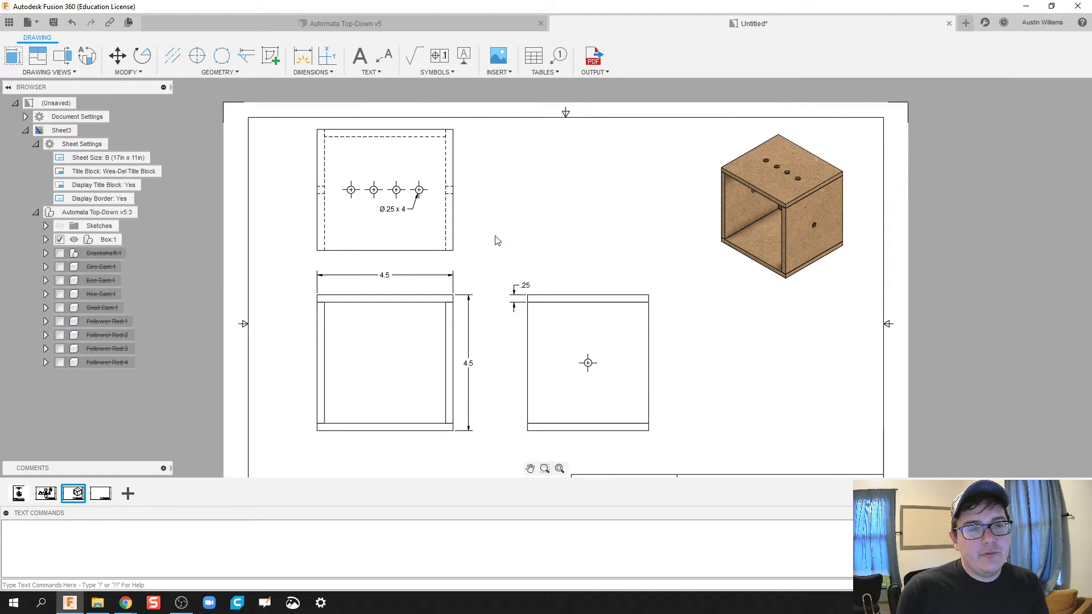
middle_click_drag(480, 325, 456, 251)
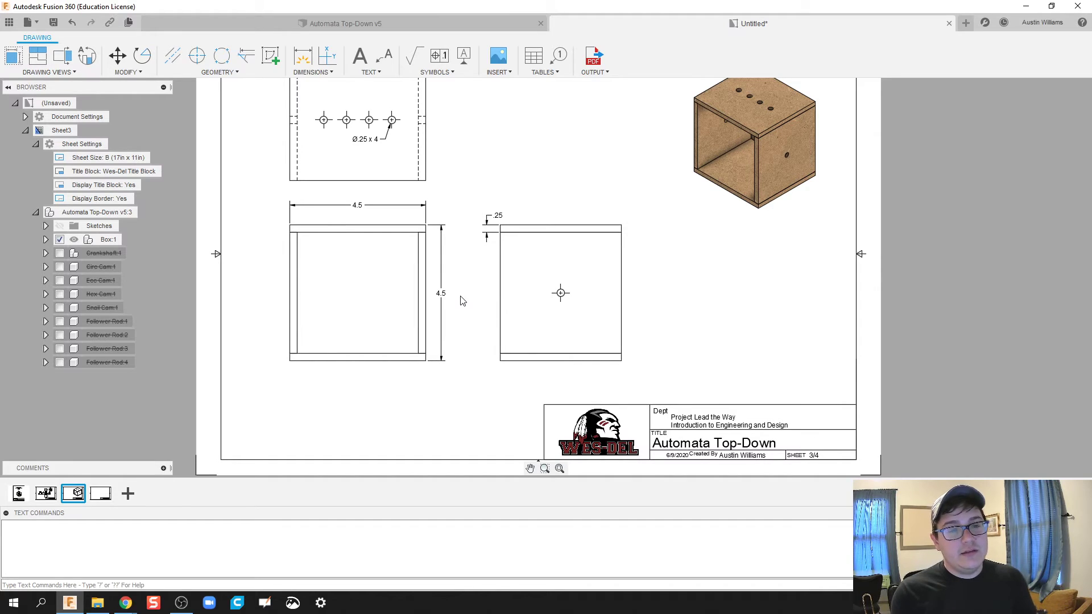
left_click(418, 296)
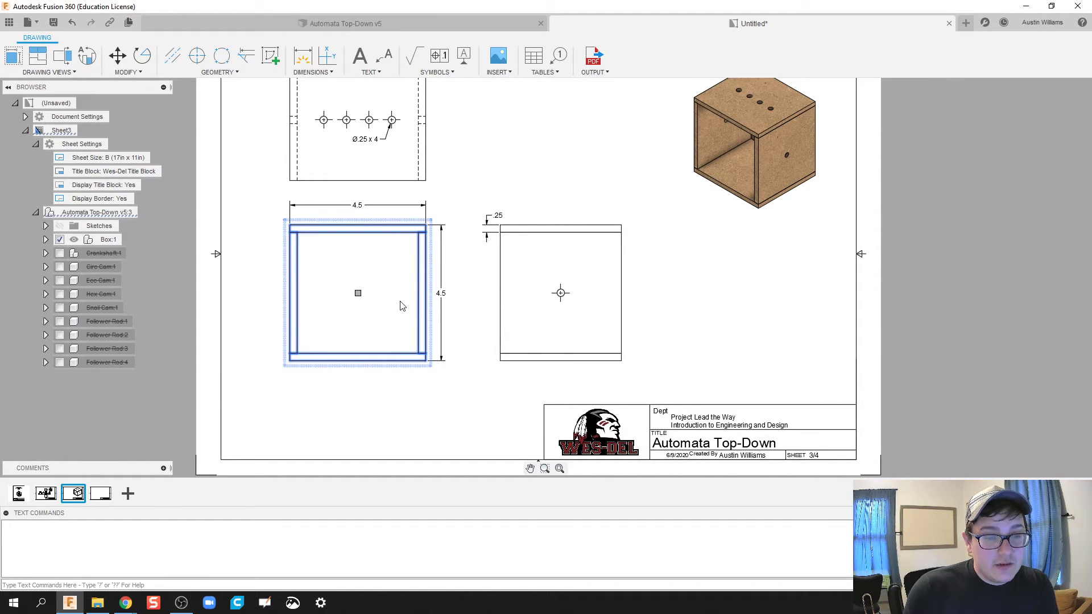
right_click(400, 307)
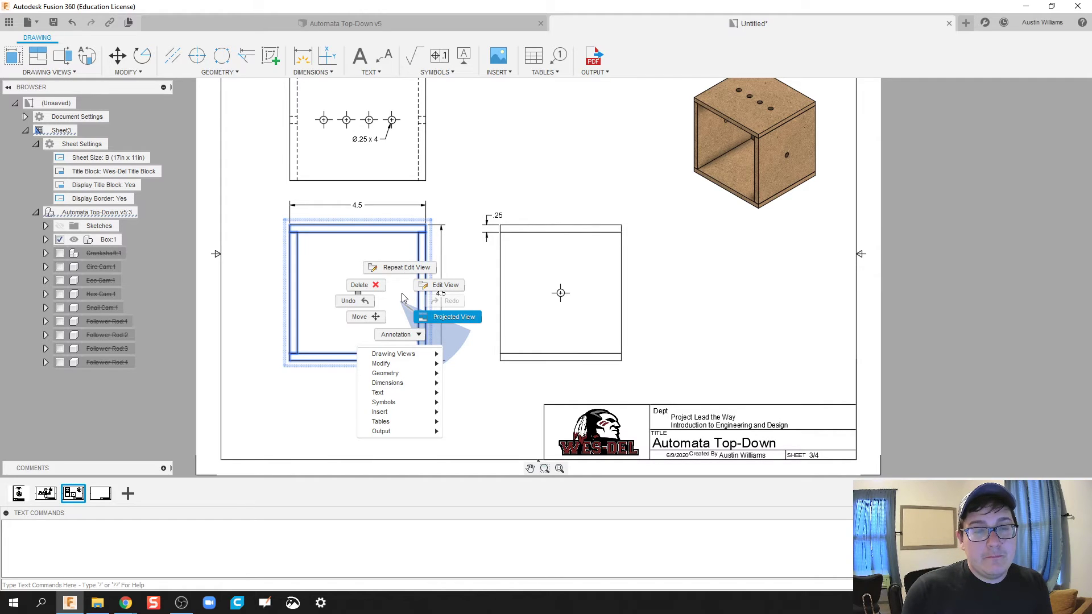
left_click(402, 299)
double_click(403, 306)
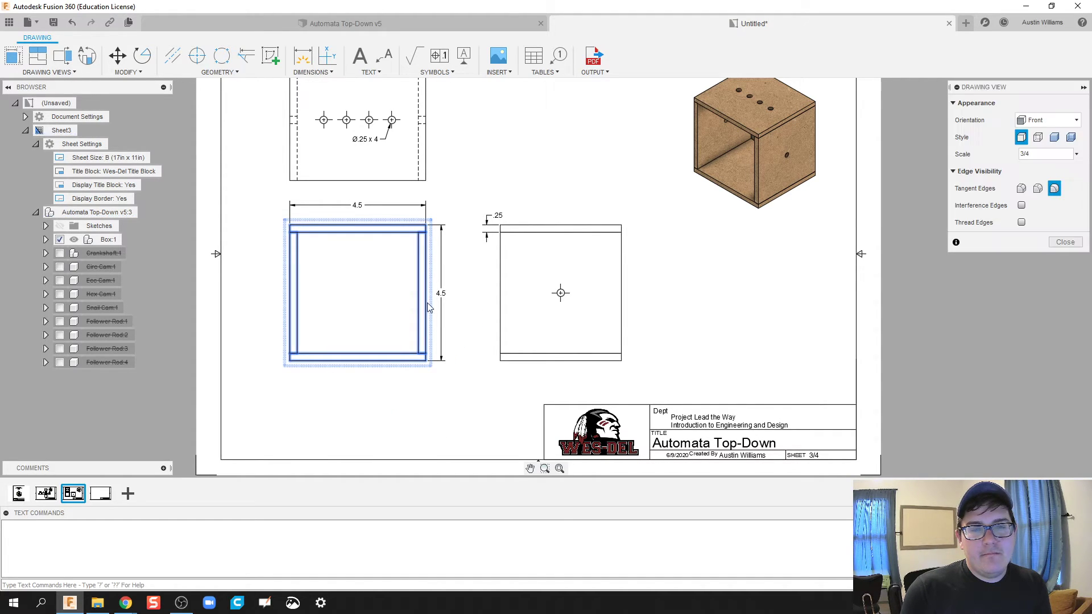
left_click(1039, 138)
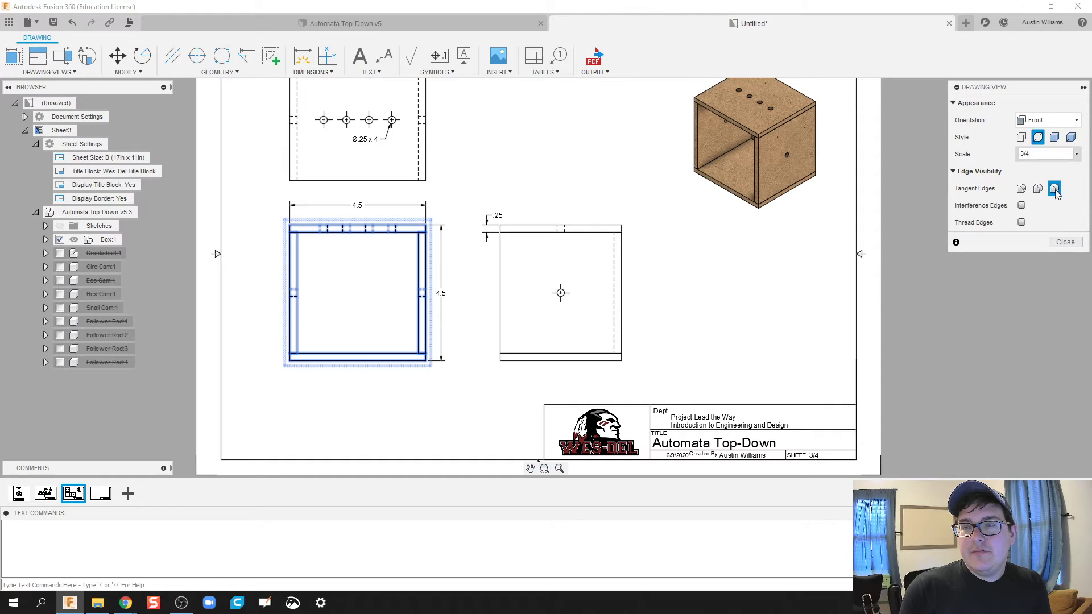
left_click(1065, 243)
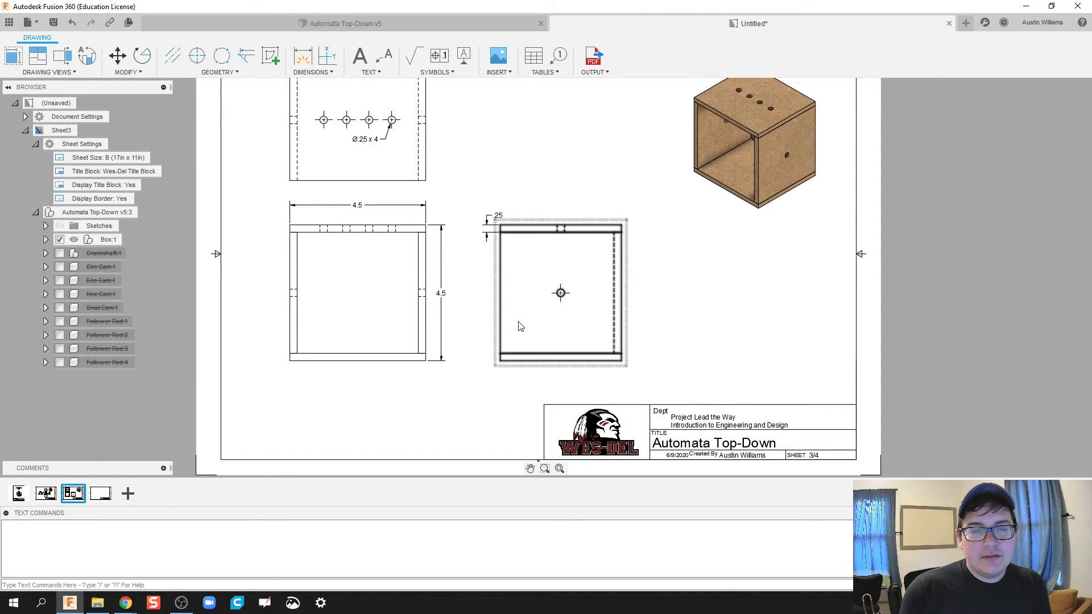
Set the right-side view's style to show hidden edges.
double_click(584, 299)
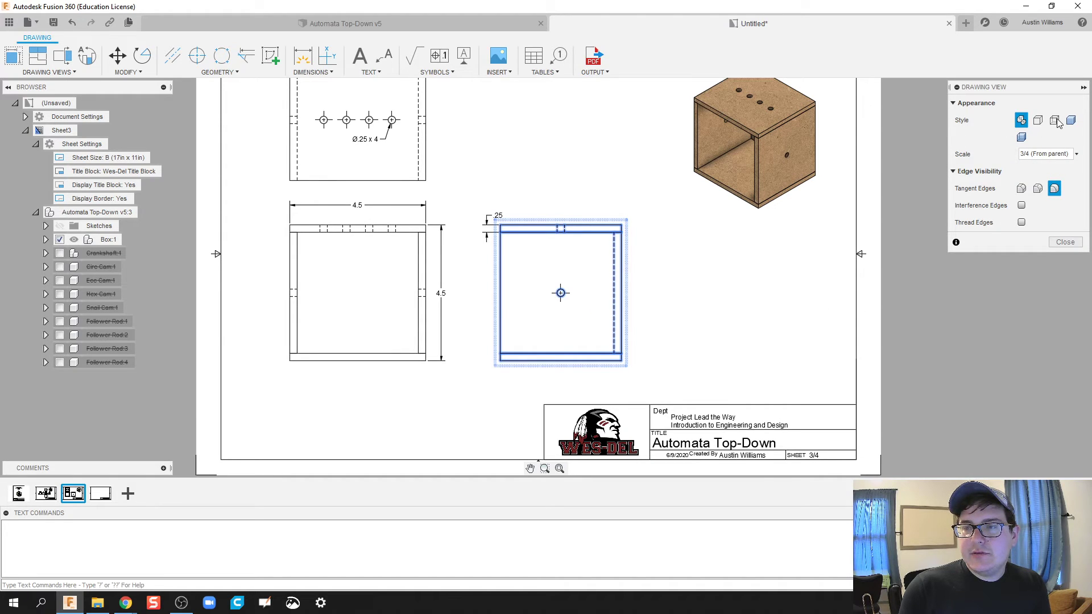
left_click(1056, 121)
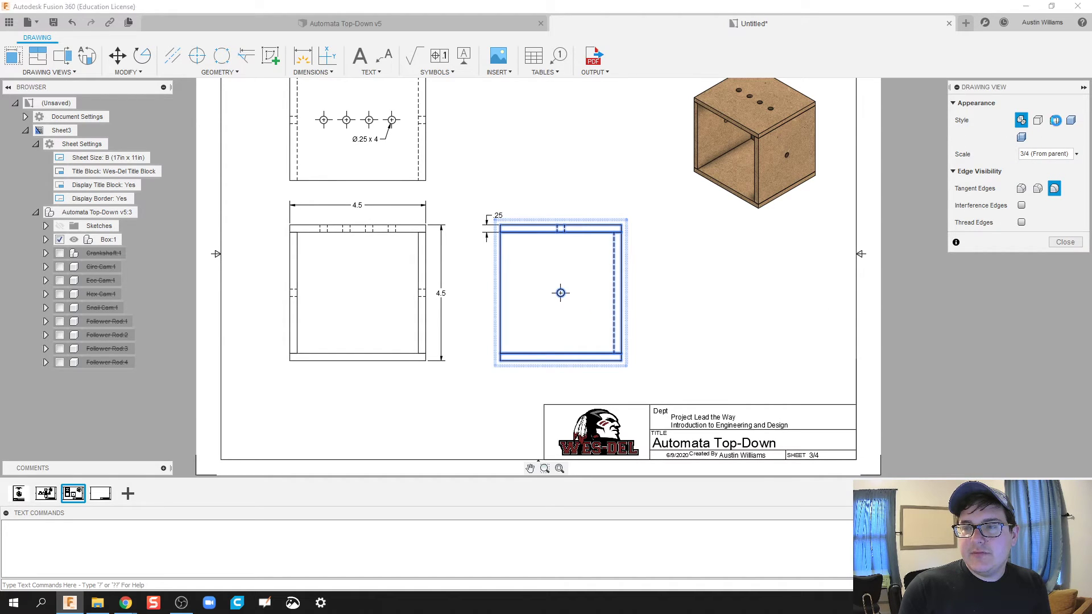
left_click(1064, 242)
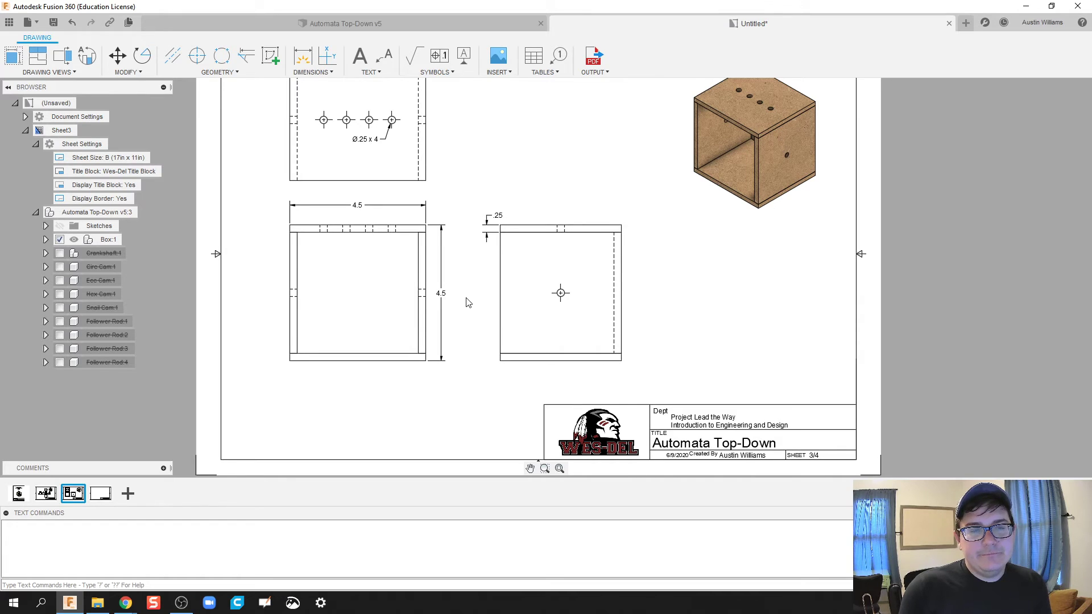
Draw centerlines through the two slots along the top of the front view.
scroll(466, 302, "up", 2)
left_click(173, 58)
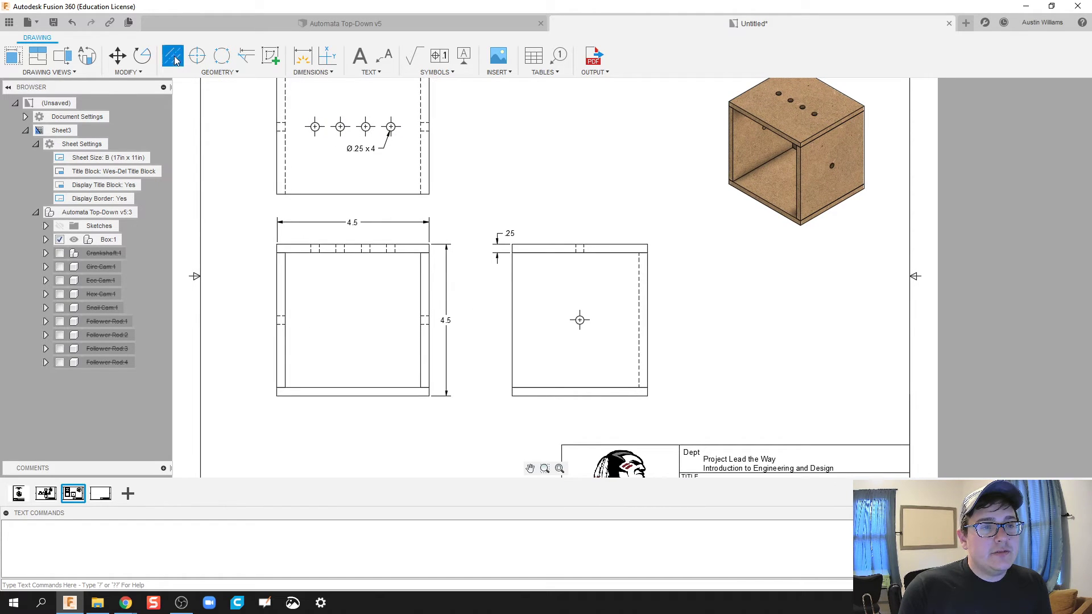
scroll(314, 248, "up", 2)
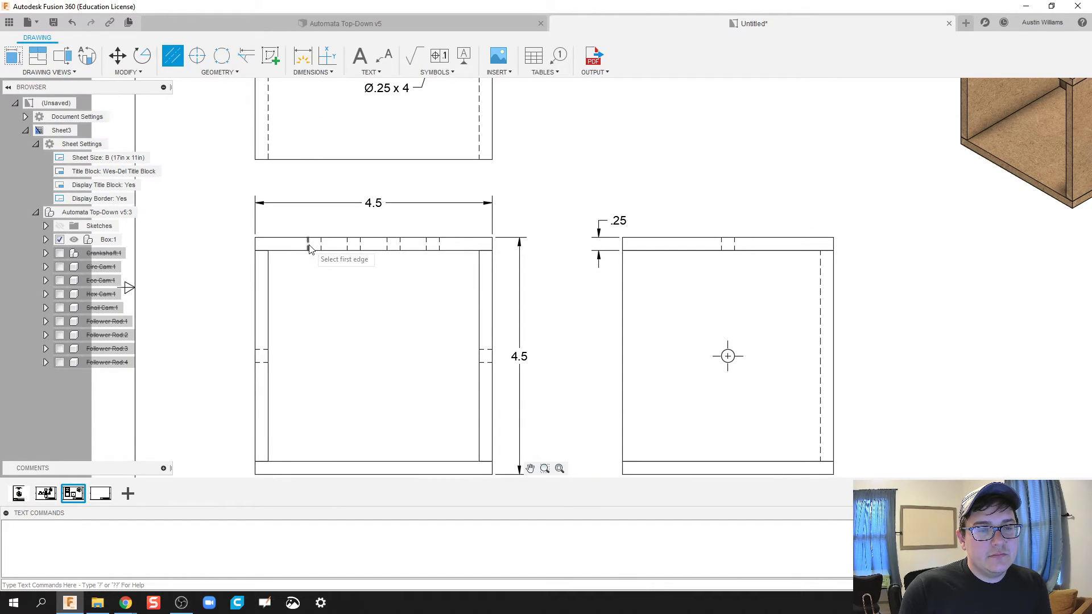
left_click(322, 249)
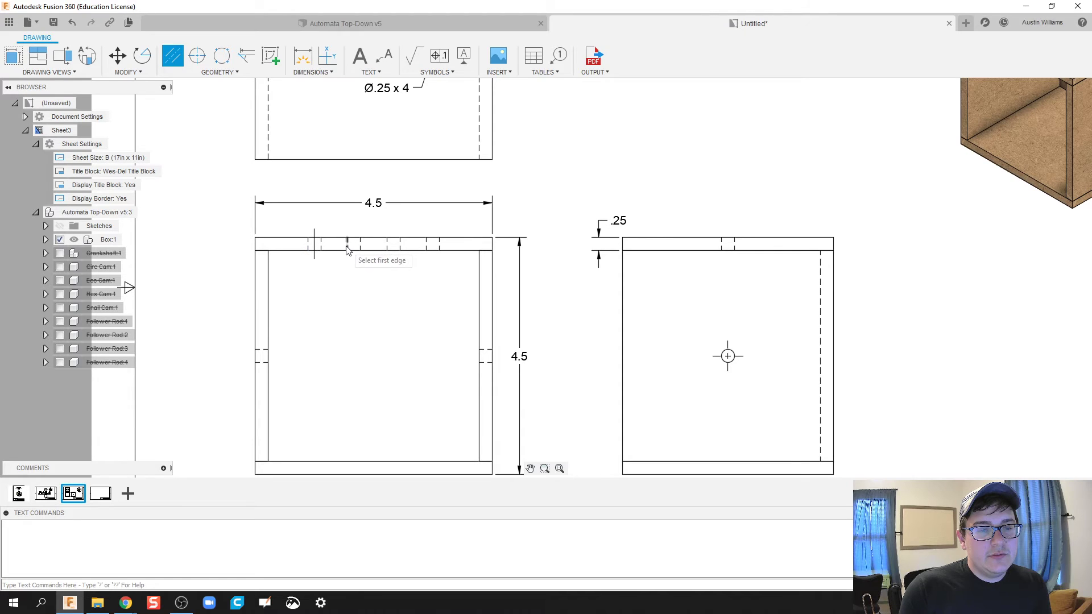
left_click(348, 245)
left_click(387, 246)
left_click(400, 246)
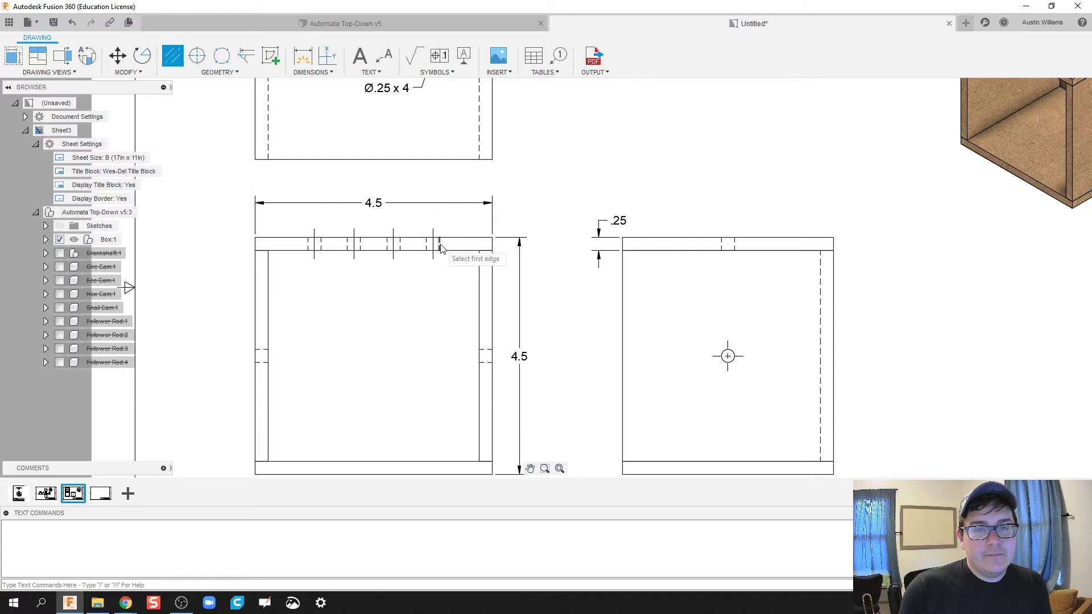
Add a centerline through the right-side view's slot and zoom out over the sheet.
left_click(722, 245)
left_click(734, 245)
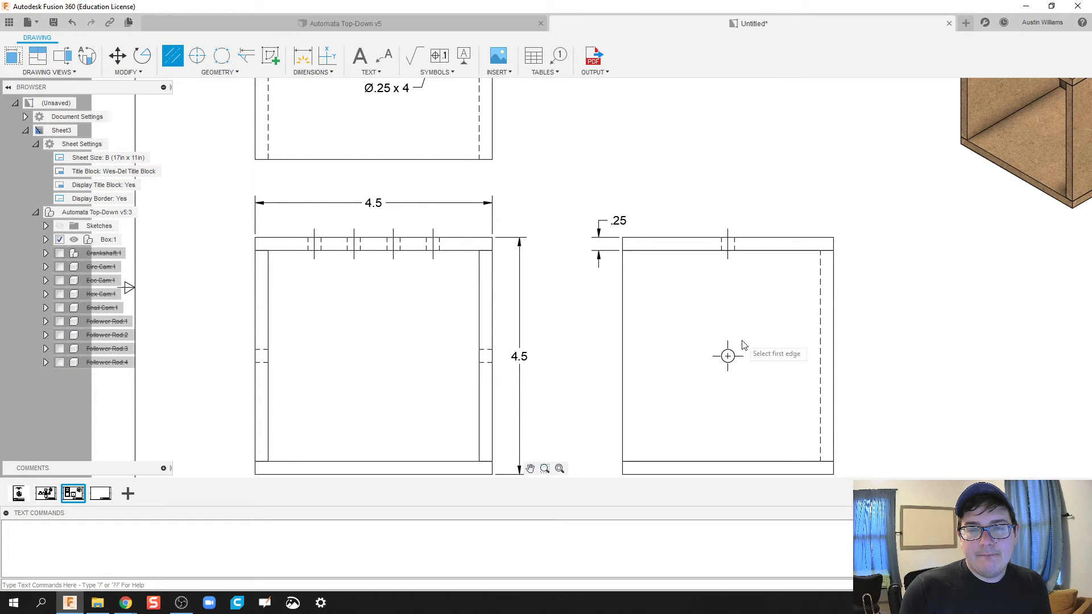
scroll(740, 347, "down", 3)
mouse_move(727, 312)
middle_mouse_down()
mouse_move(648, 306)
mouse_move(644, 342)
middle_mouse_up()
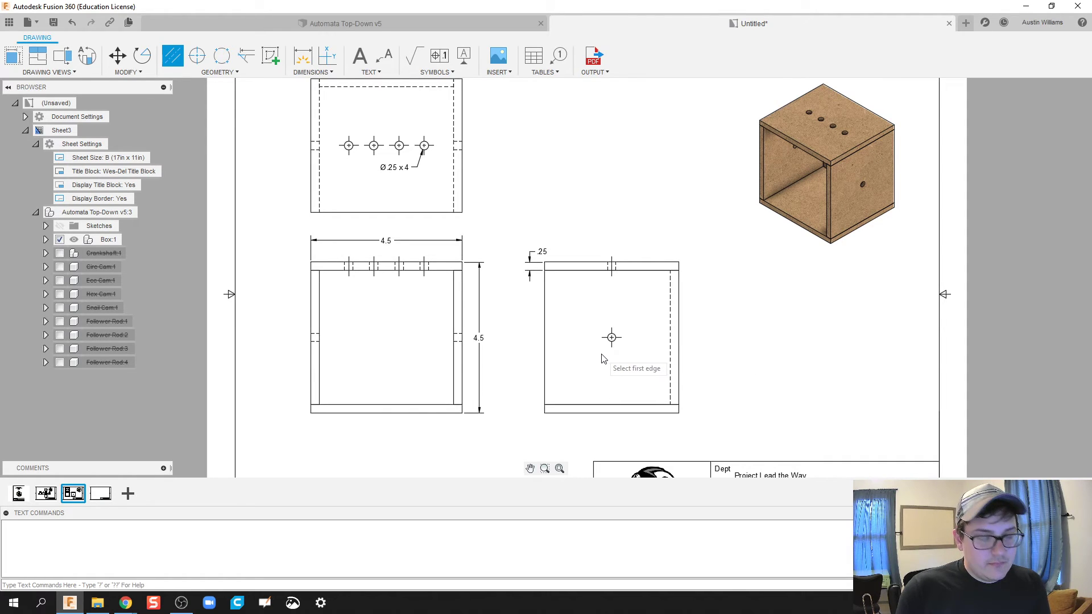
scroll(604, 360, "down", 2)
middle_click_drag(591, 319, 585, 357)
key("d")
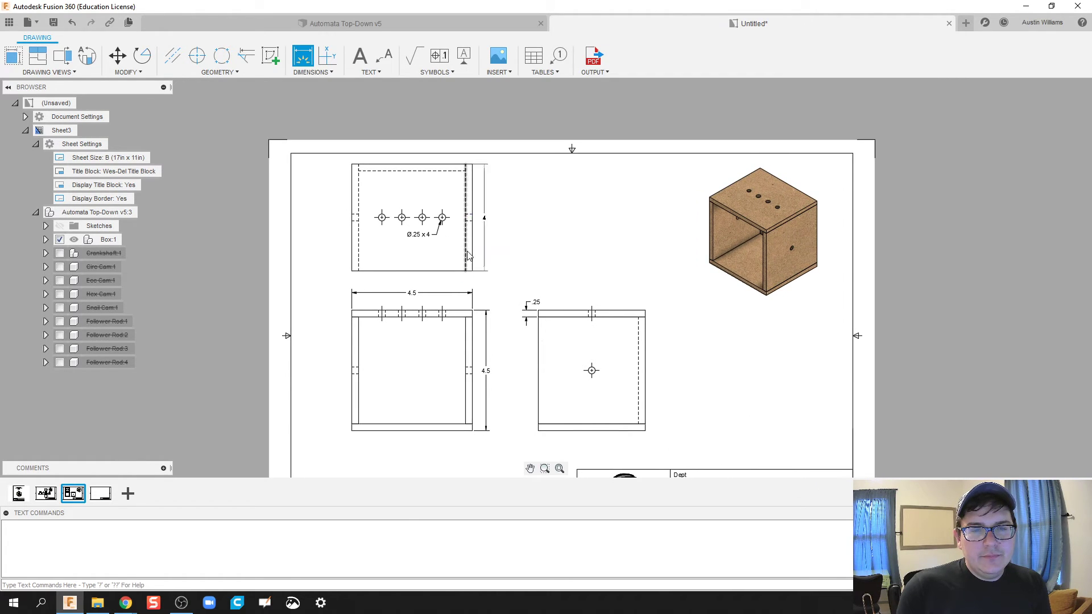
scroll(496, 262, "up", 1)
middle_click_drag(497, 254, 480, 213)
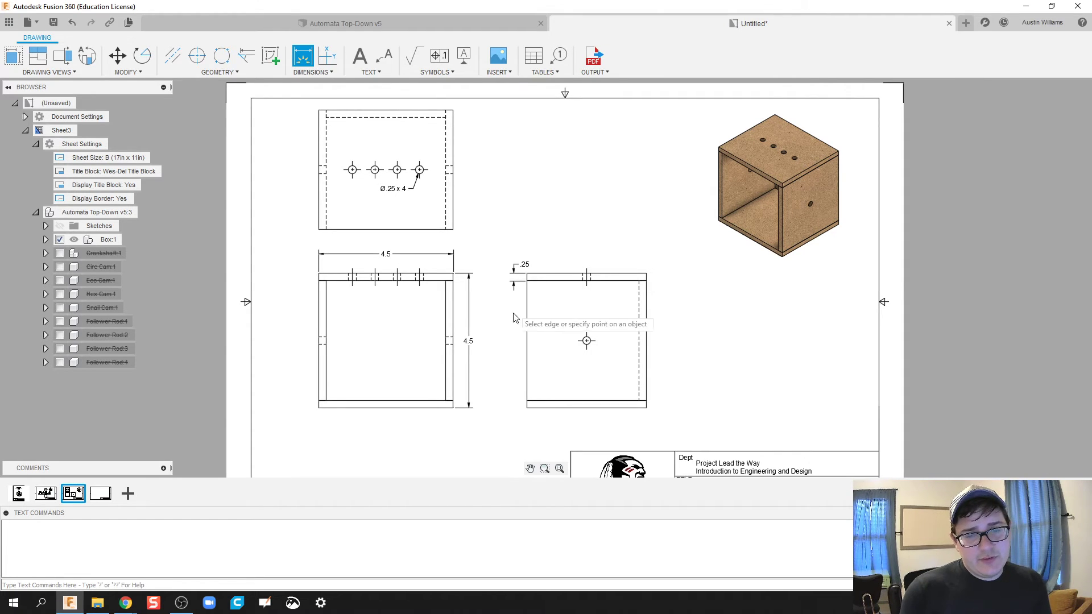
scroll(499, 330, "down", 2)
scroll(494, 334, "down", 1)
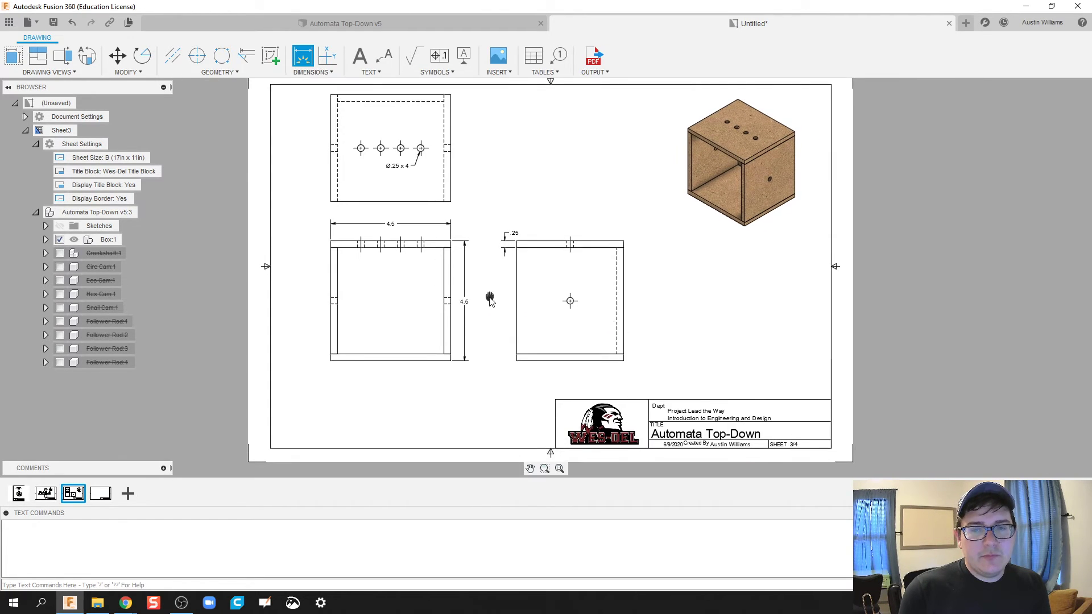
key("Escape")
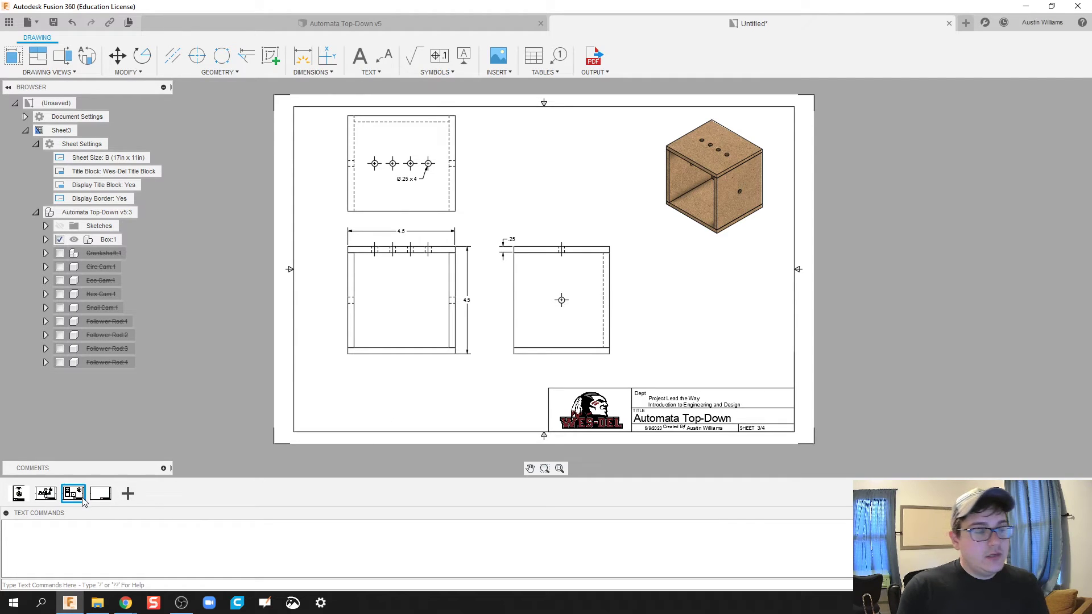
On Sheet4, place a Front-orientation base view of the automata assembly at the centre.
mouse_move(92, 494)
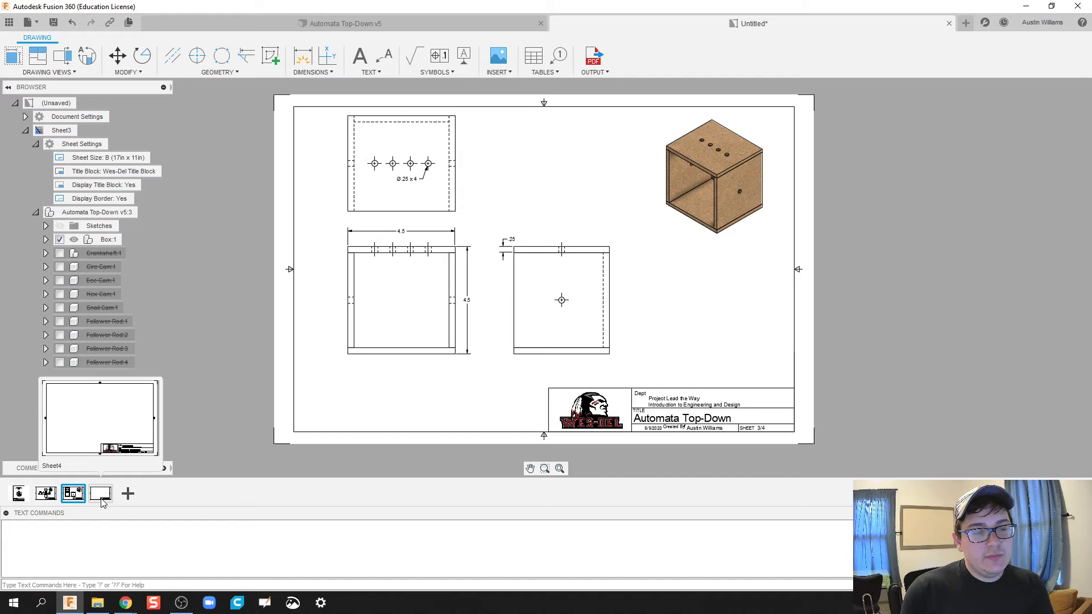
left_click(101, 494)
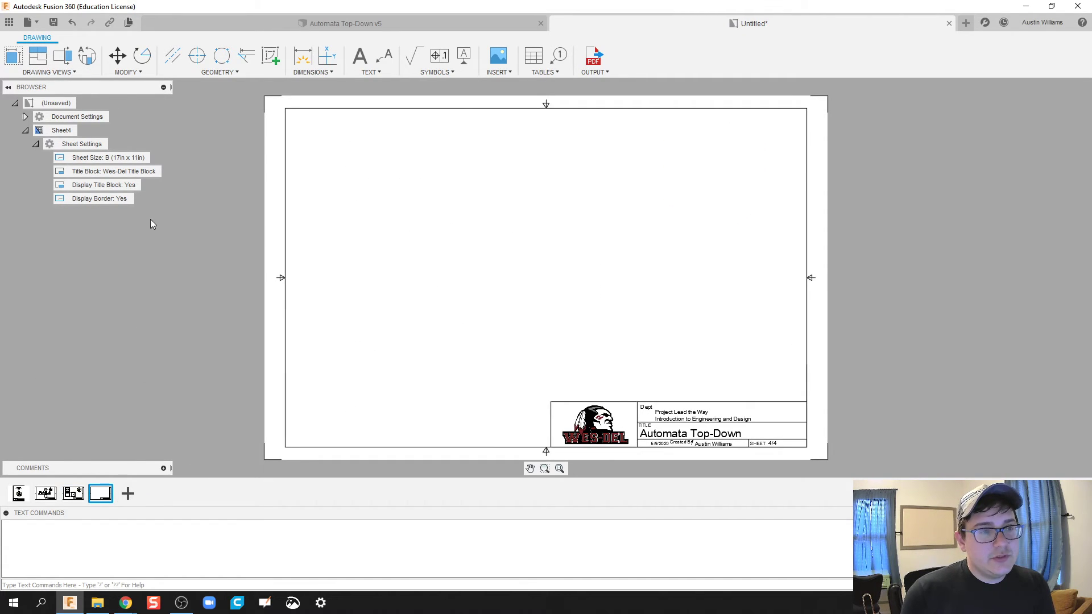
left_click(624, 285)
left_click(1063, 103)
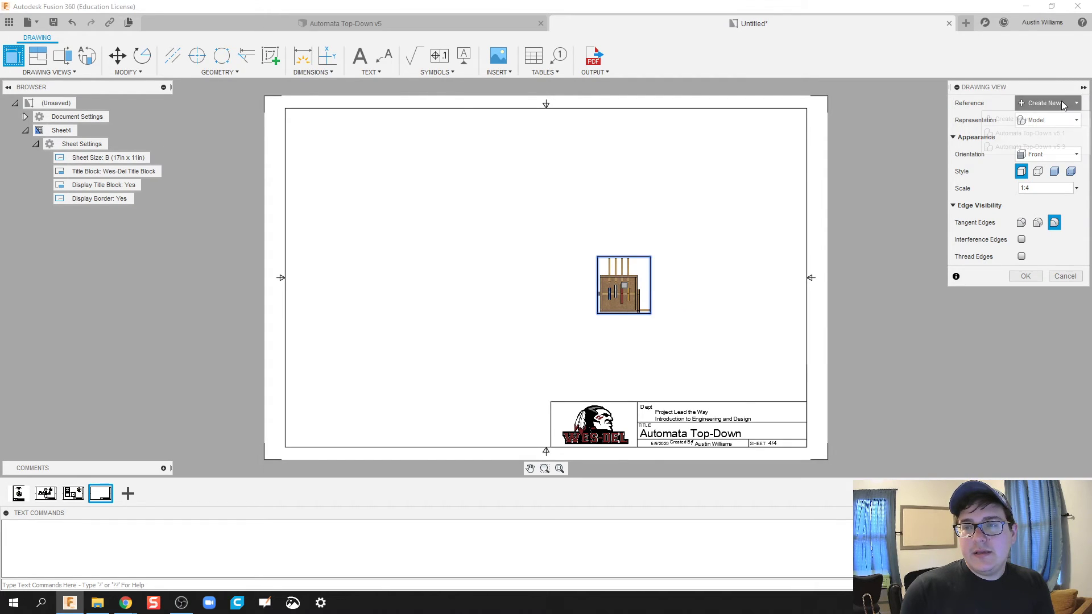
left_click(1062, 118)
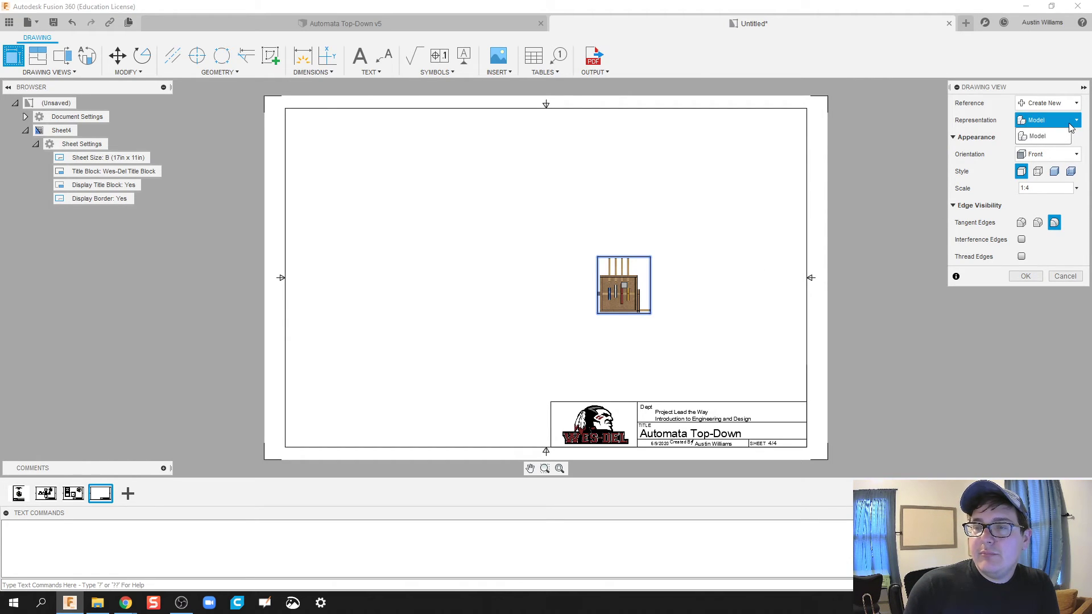
left_click(1053, 157)
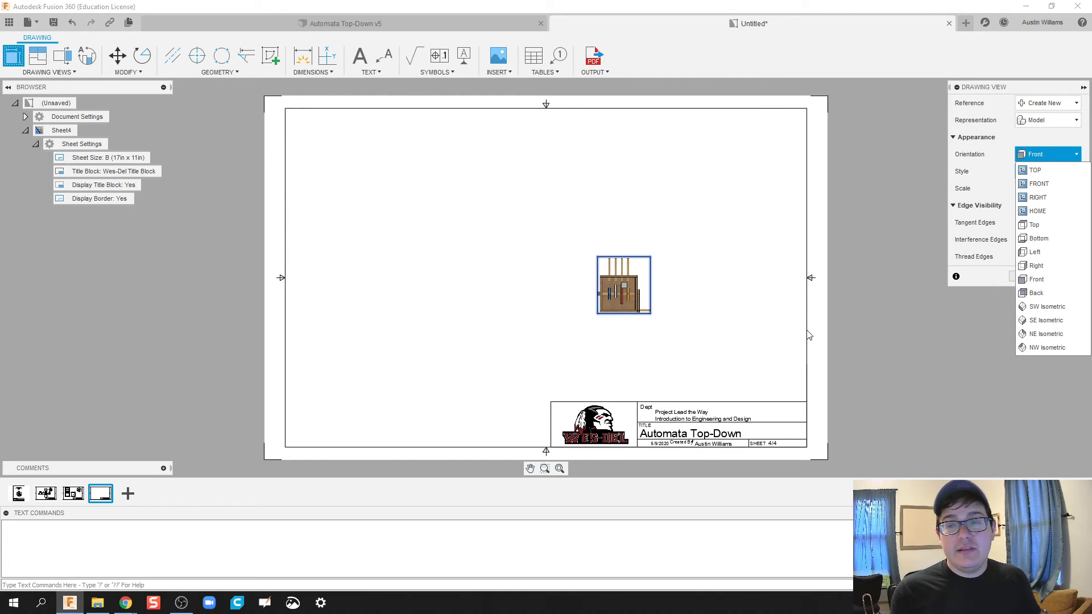
left_click(908, 340)
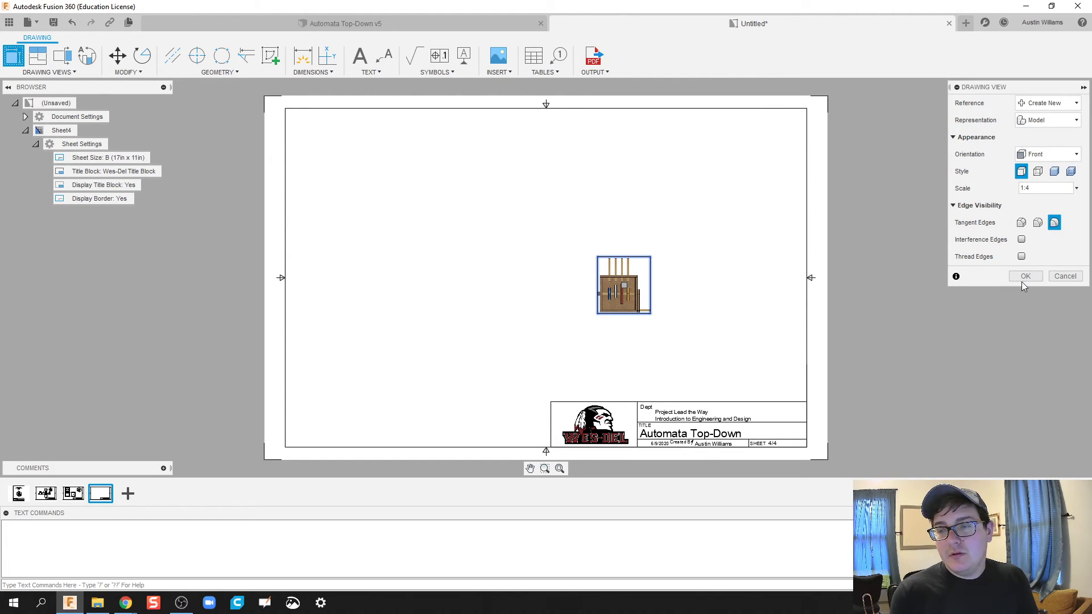
left_click(1023, 277)
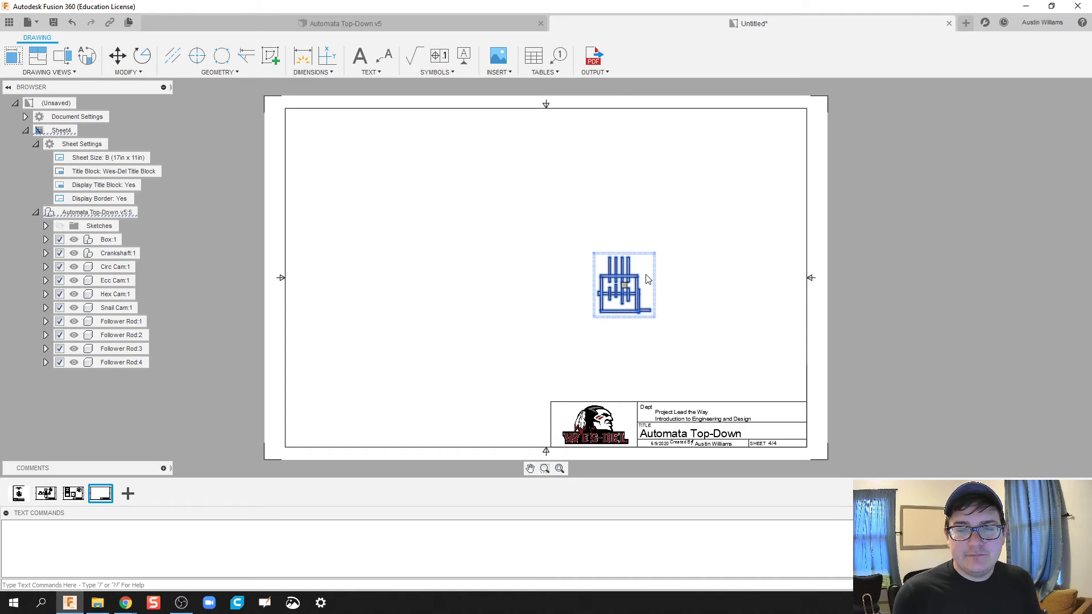
Open the placed view's scale setting to enter a custom 3:4 value.
double_click(646, 279)
left_click(1077, 157)
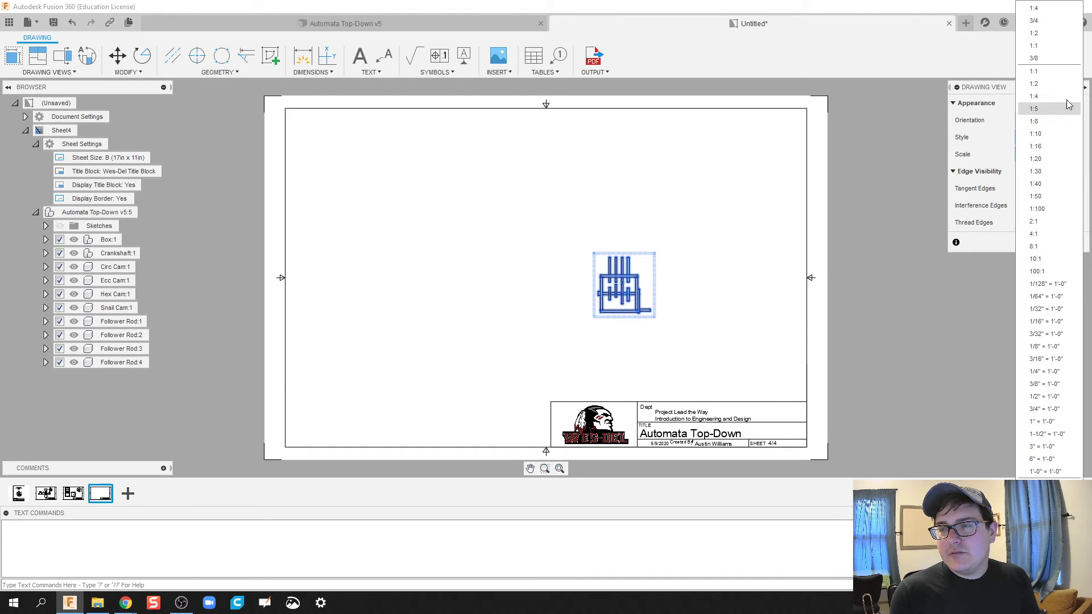
left_click(1060, 97)
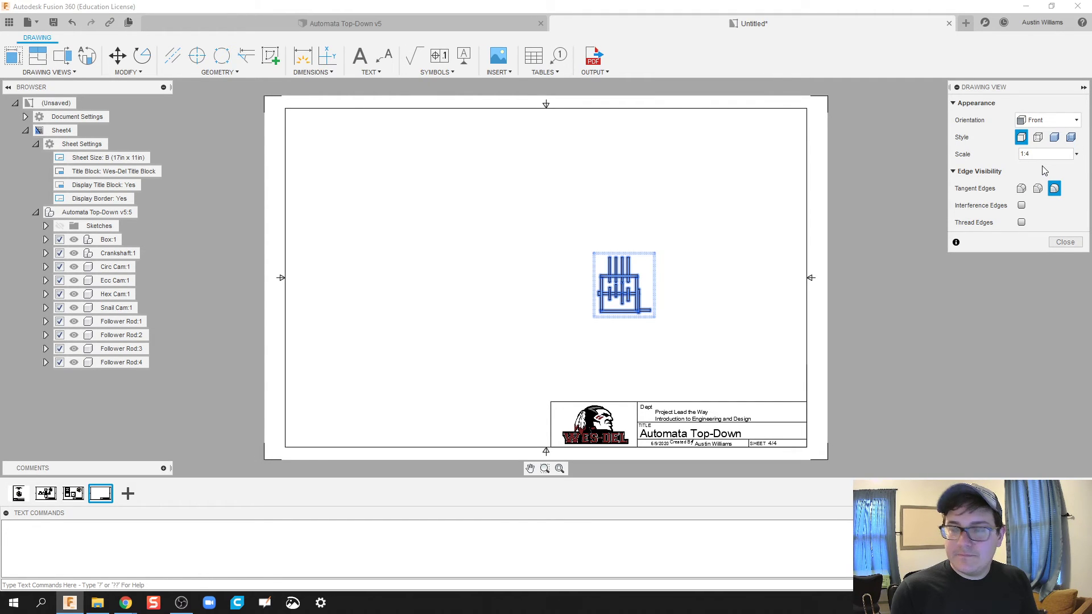
Apply the 3:4 scale, suppress everything except Crankshaft:1, and move the view left.
key("Return")
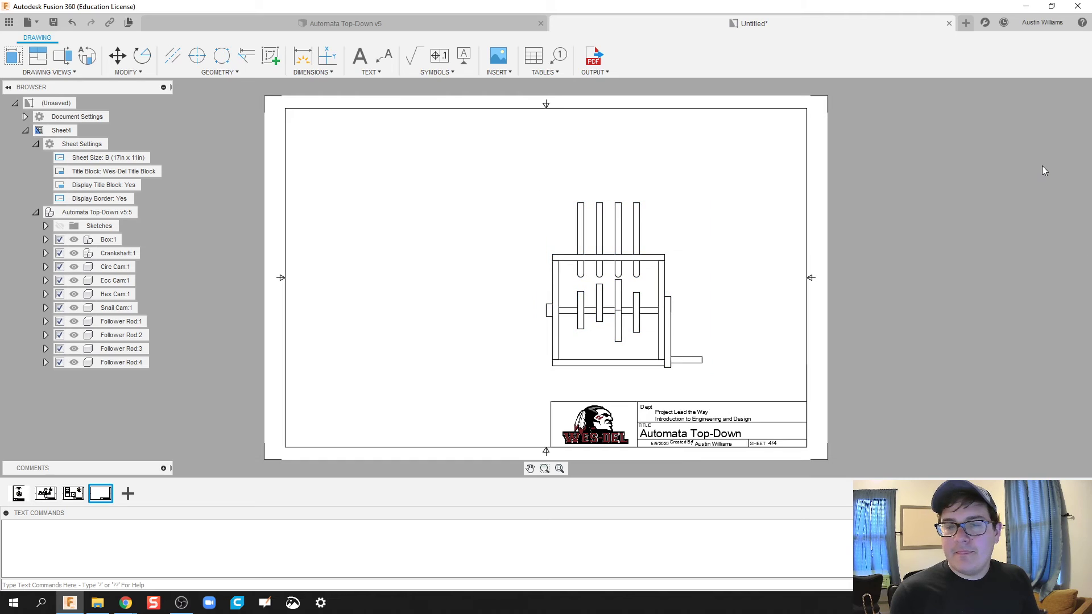
right_click(106, 256)
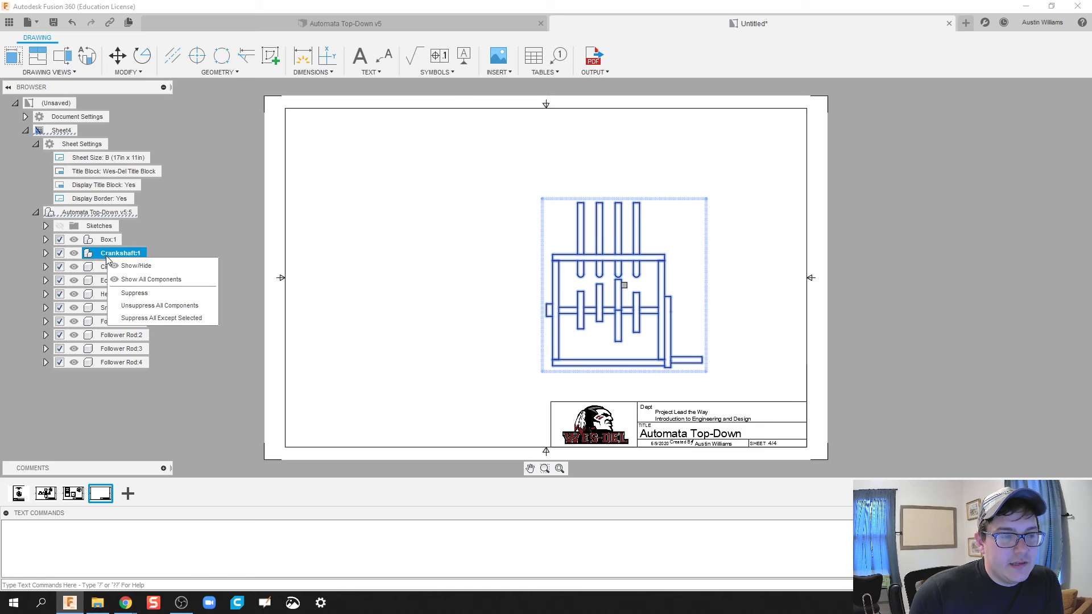
left_click(156, 320)
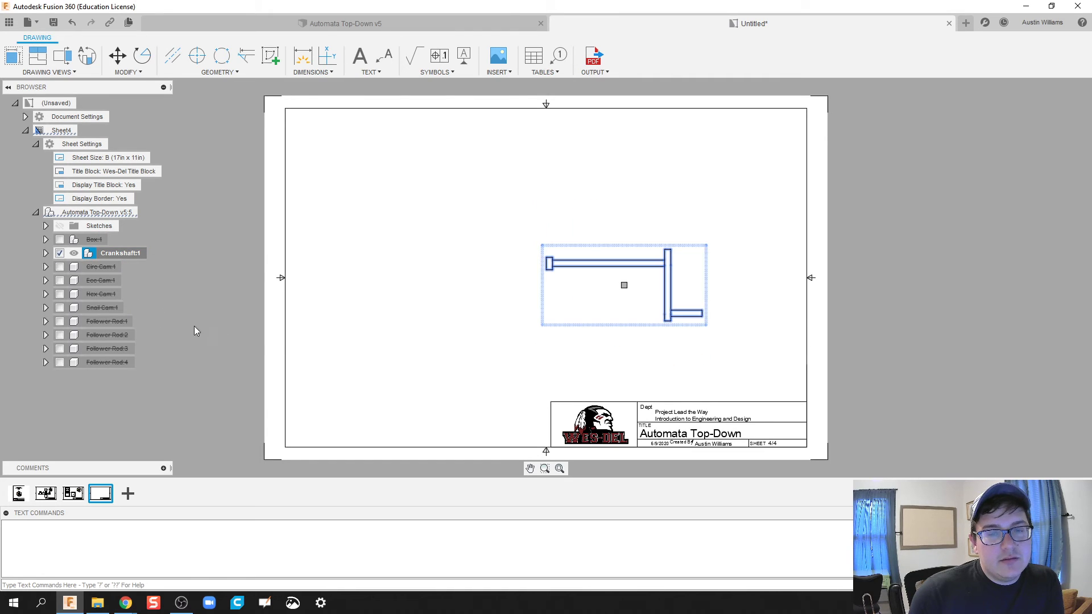
left_click(567, 342)
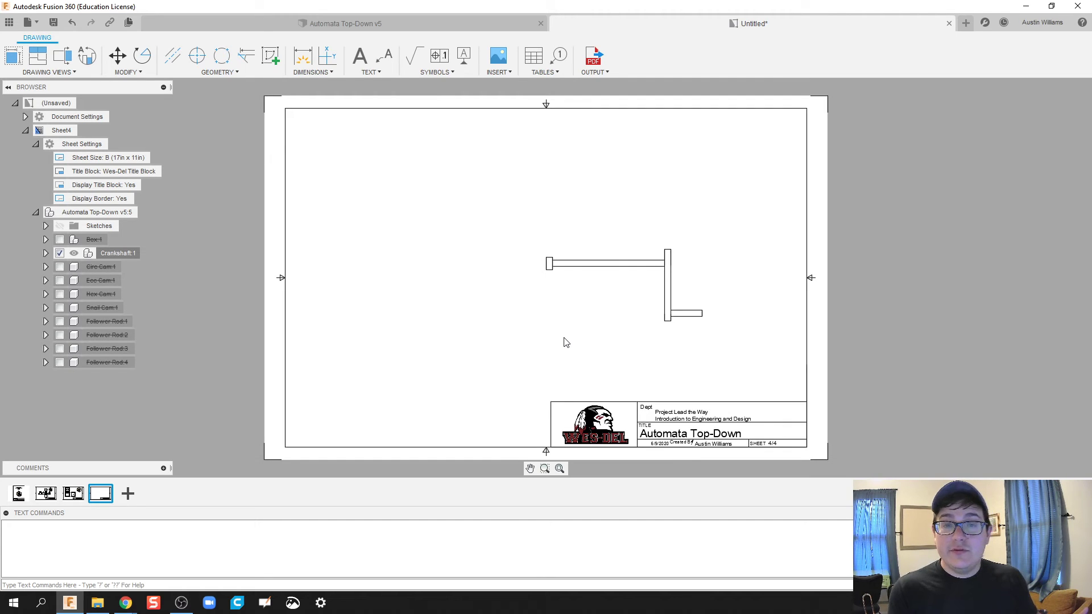
left_click(625, 286)
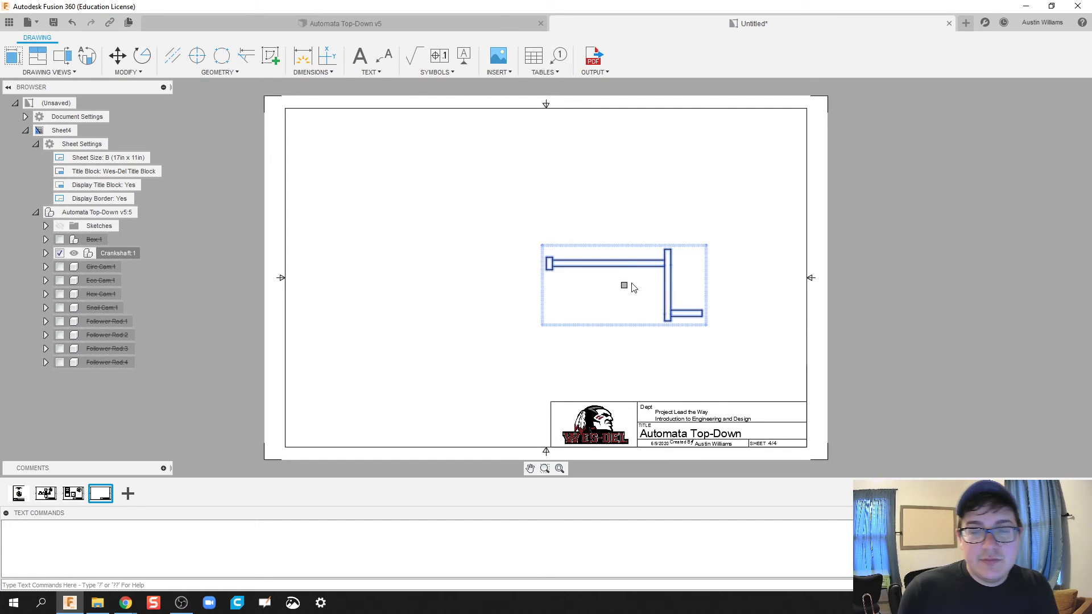
left_click_drag(624, 290, 428, 292)
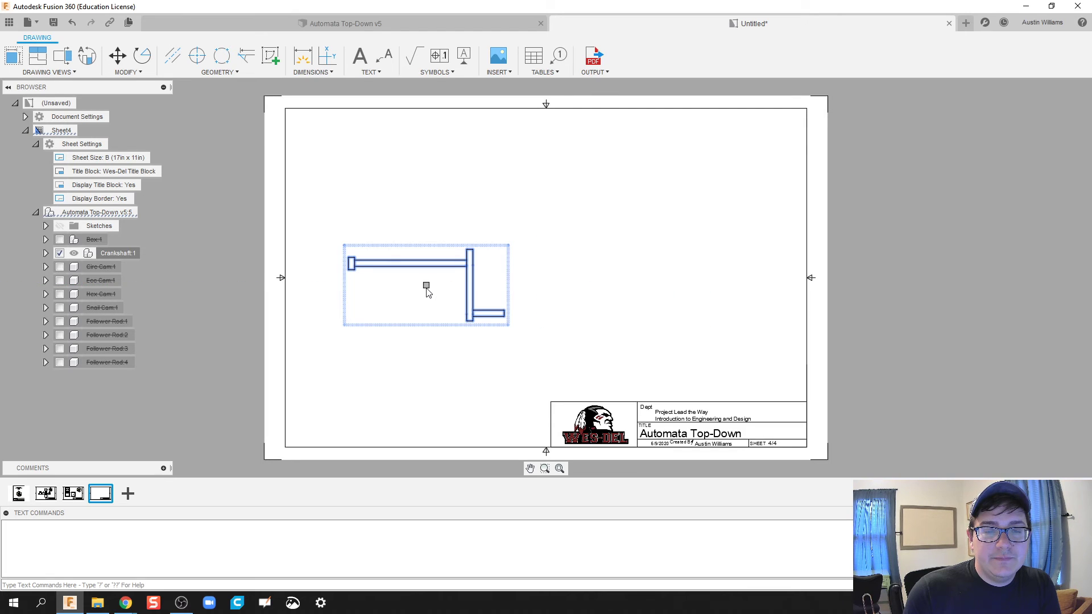
Project a top view and an upper-right isometric view from the crankshaft view.
right_click(459, 289)
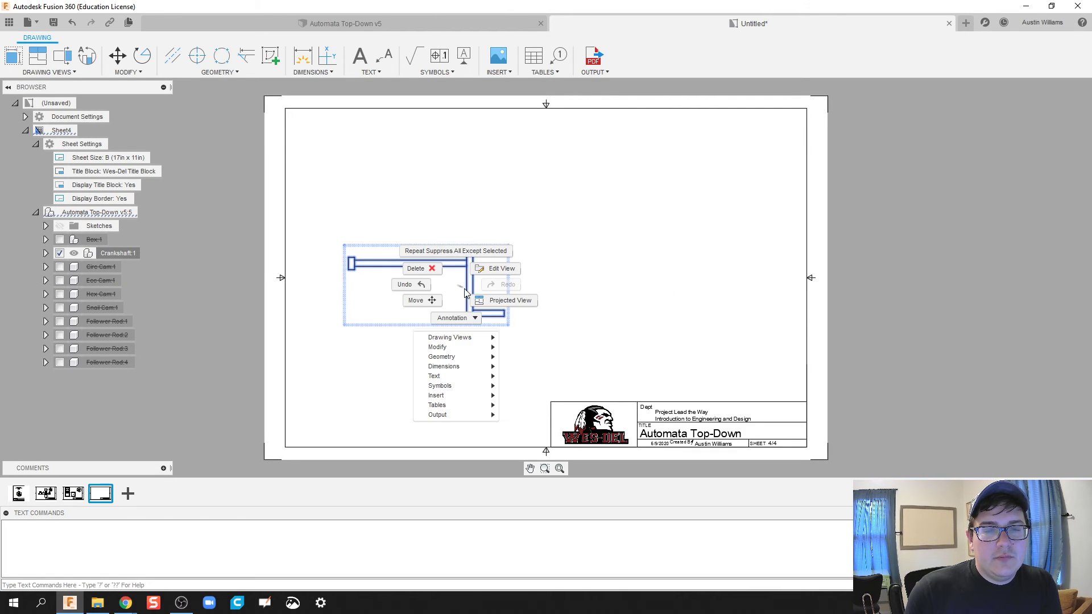
left_click(495, 297)
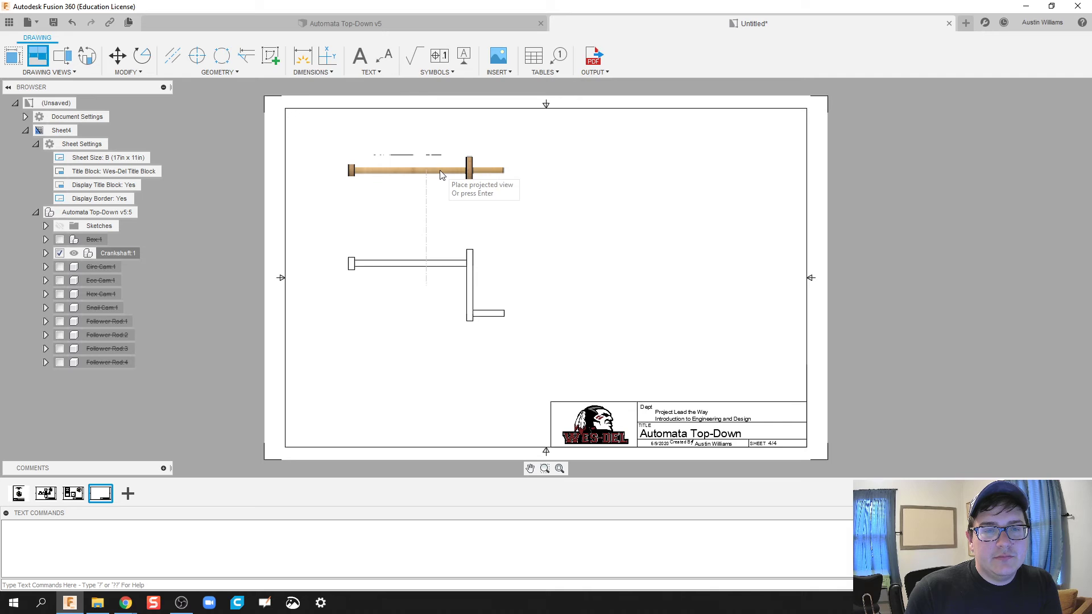
left_click(442, 174)
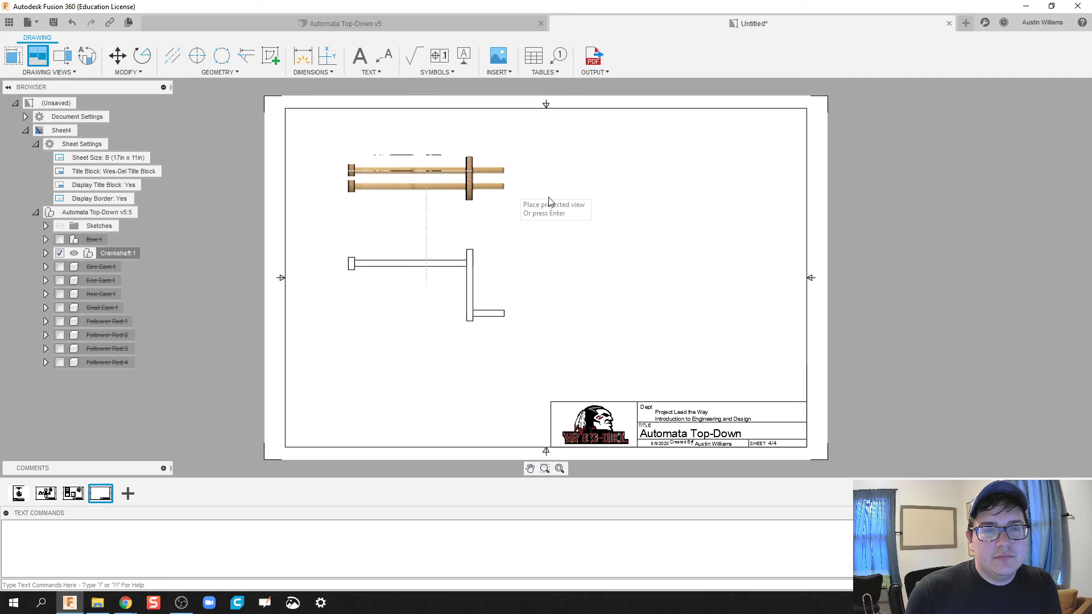
left_click(655, 210)
right_click(657, 237)
left_click(693, 238)
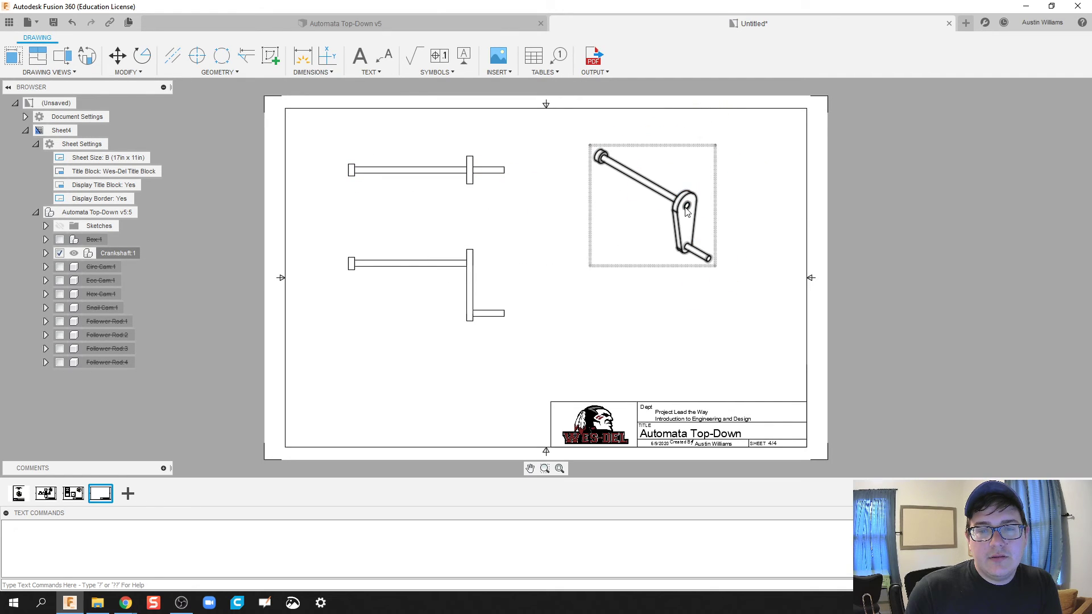
Make the isometric crankshaft view shaded, then return to Sheet3.
double_click(690, 212)
left_click(1072, 120)
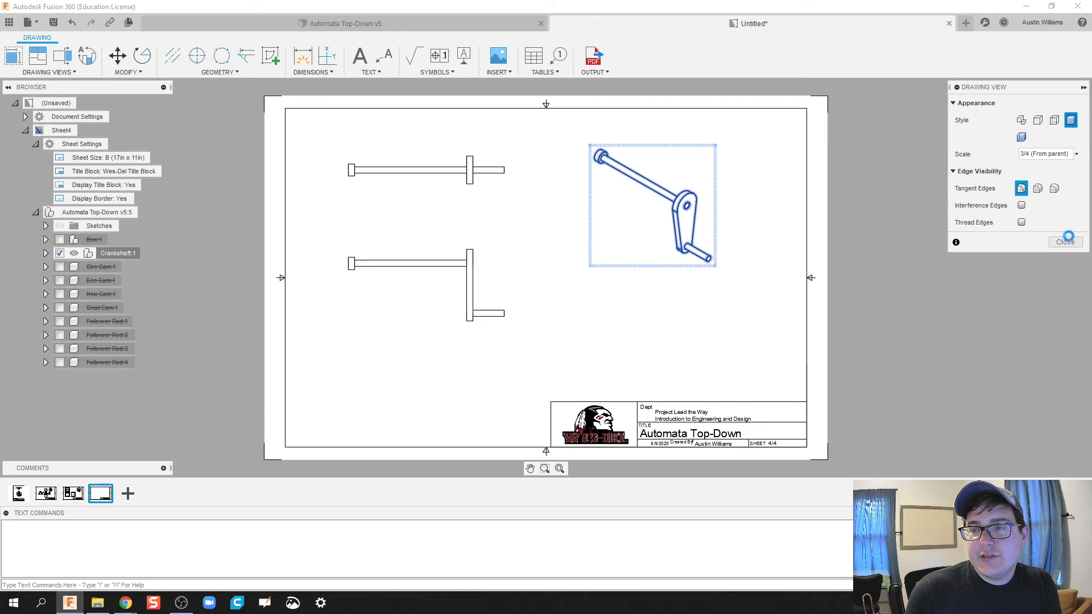
left_click(1066, 242)
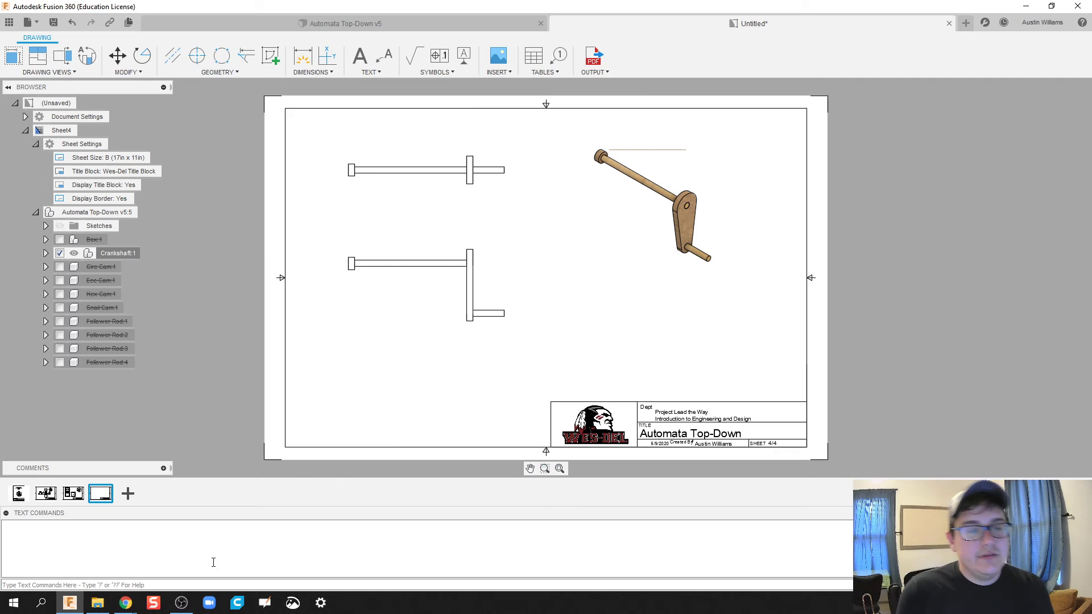
left_click(73, 494)
Slide the front and top box views left, then pull the side view in beside them.
left_click(576, 333)
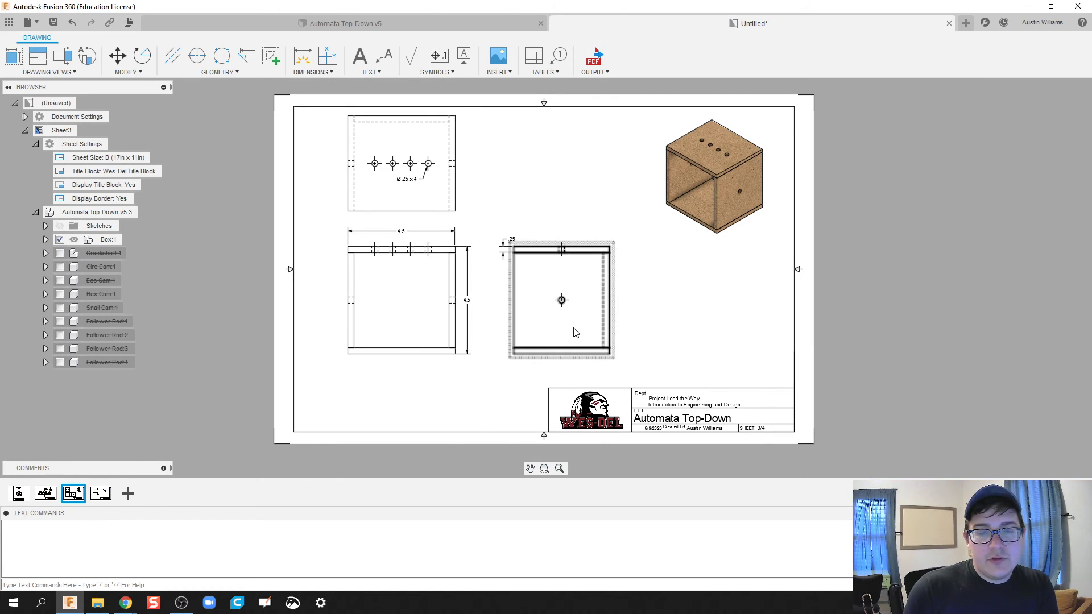
left_click(430, 327)
left_click_drag(402, 300, 371, 300)
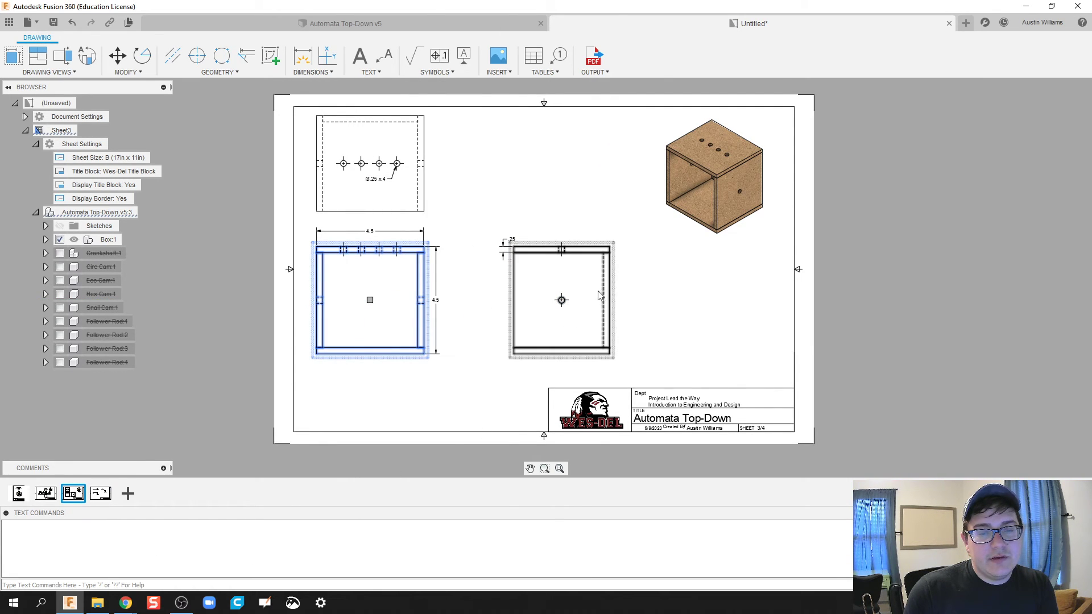
left_click(629, 299)
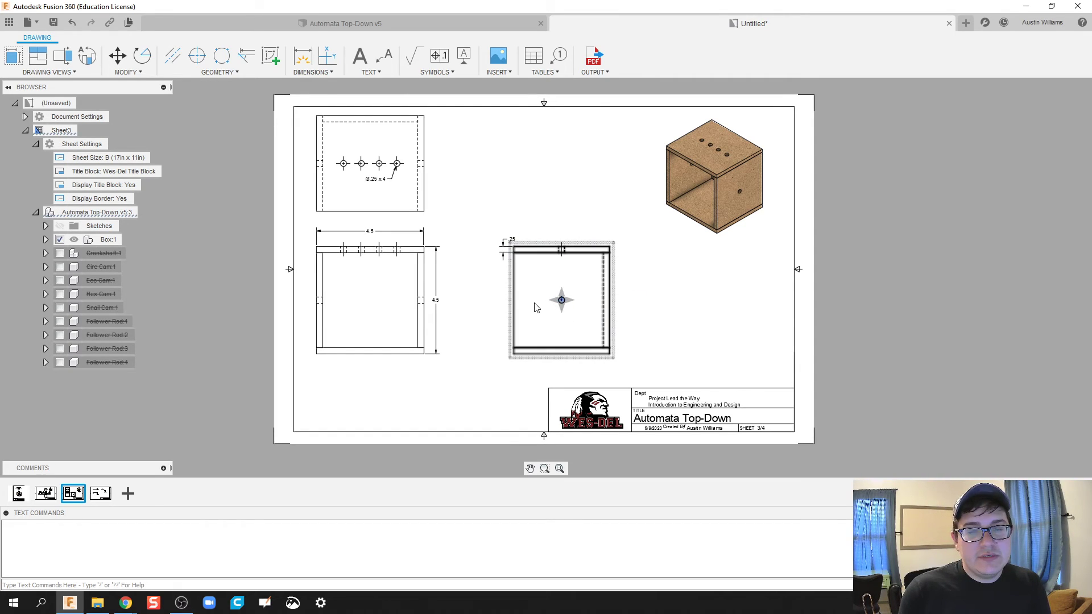
key("Escape")
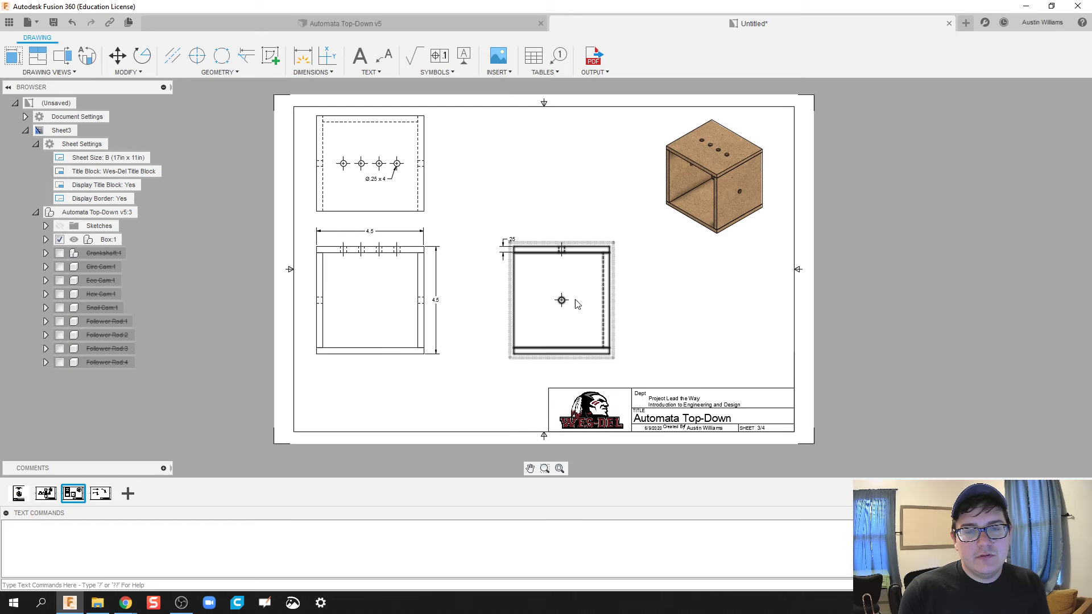
left_click(576, 304)
left_click_drag(561, 300, 503, 307)
left_click(694, 316)
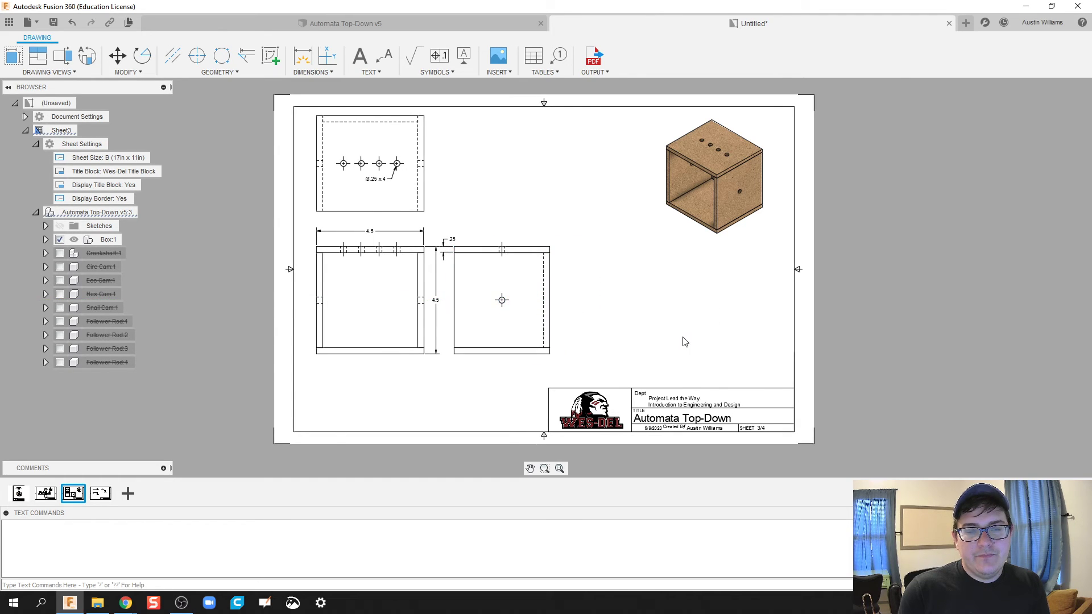
Make a first attempt at placing a parts list table, then undo the misplaced table.
left_click(533, 58)
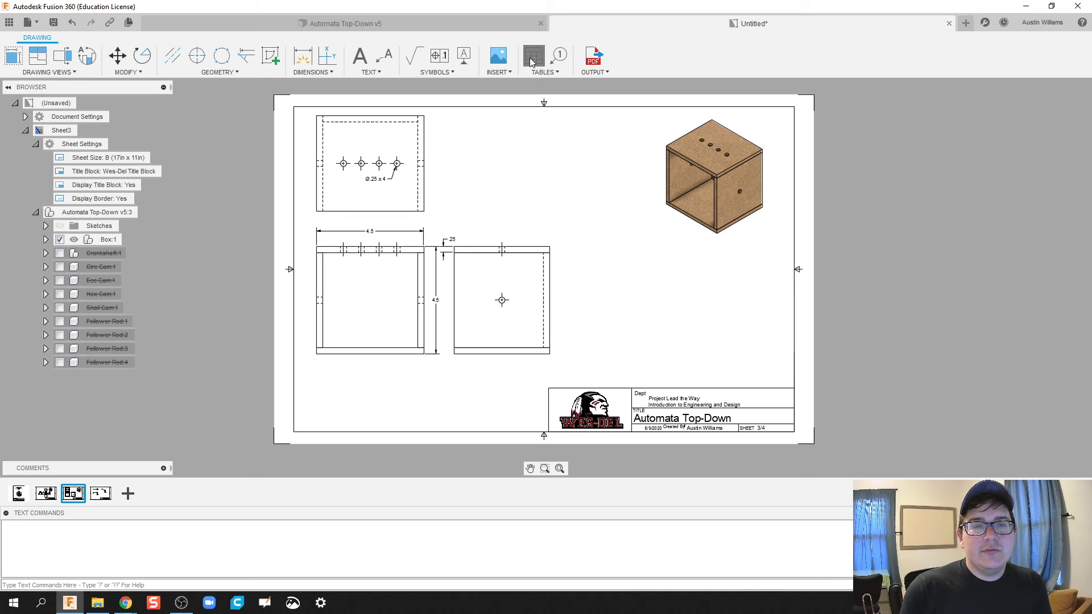
left_click(1058, 102)
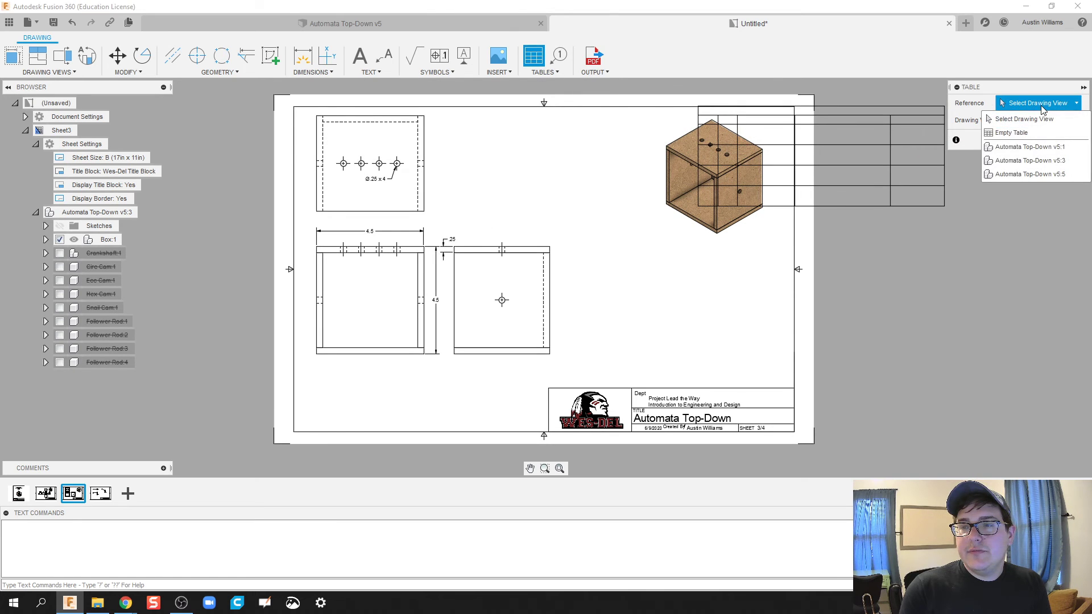
left_click(716, 197)
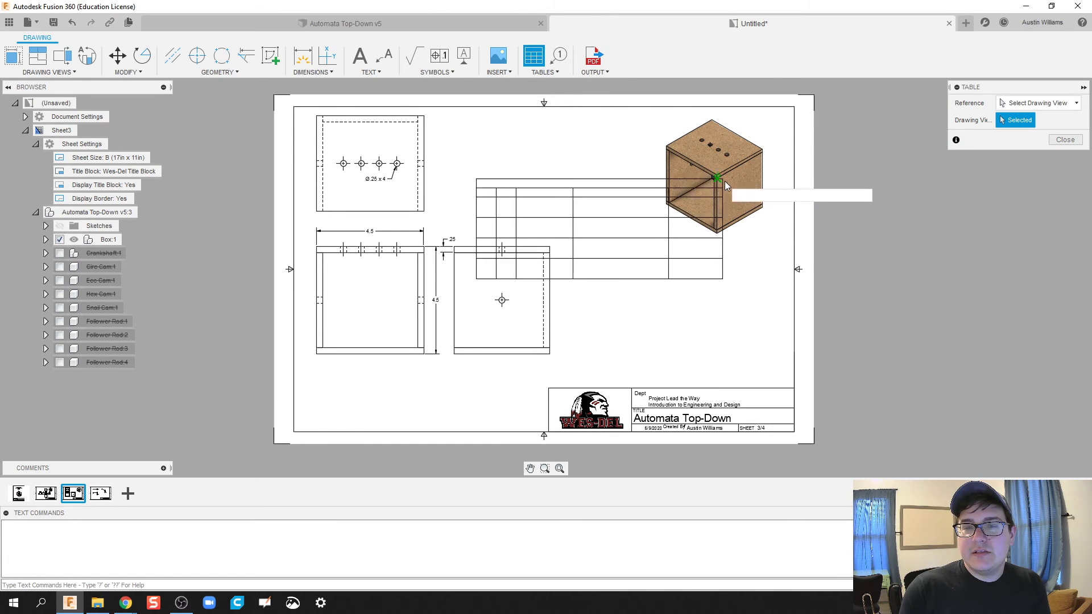
key("Escape")
left_click(535, 57)
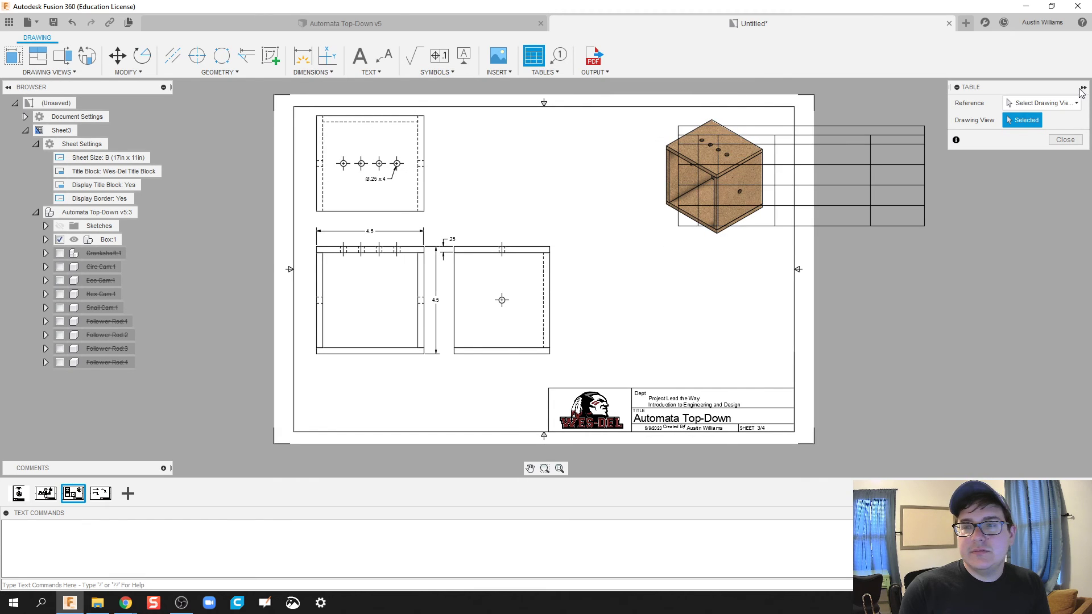
left_click(795, 389)
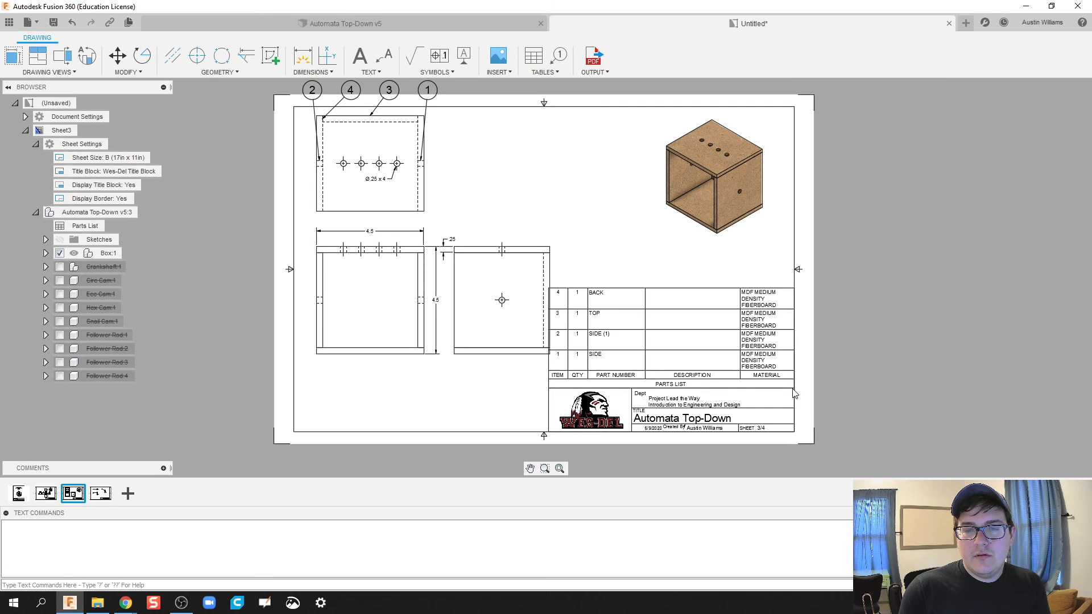
scroll(476, 390, "down", 3)
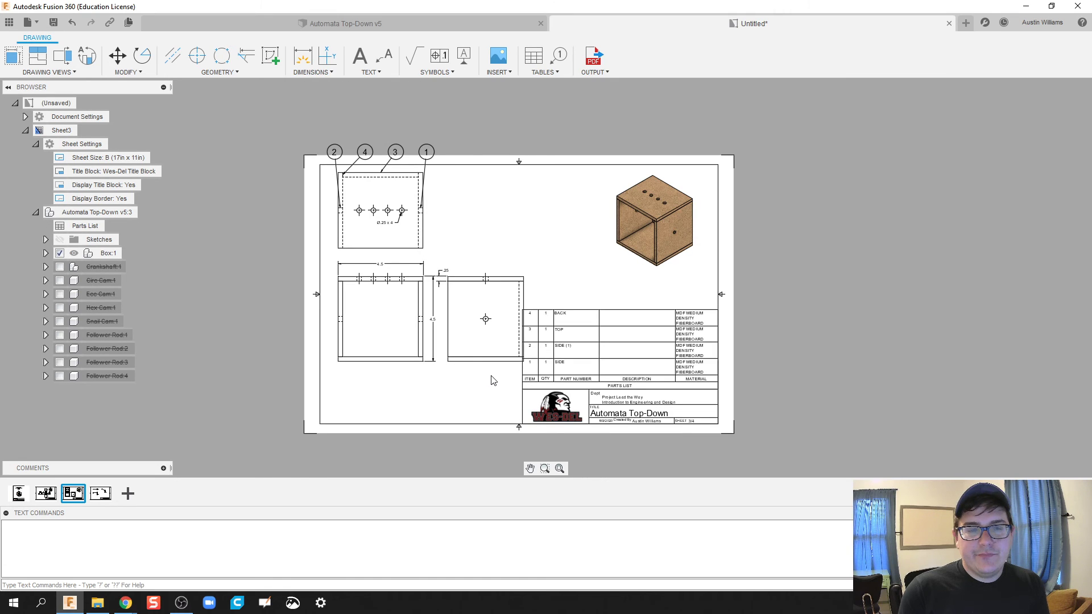
key("ctrl+z")
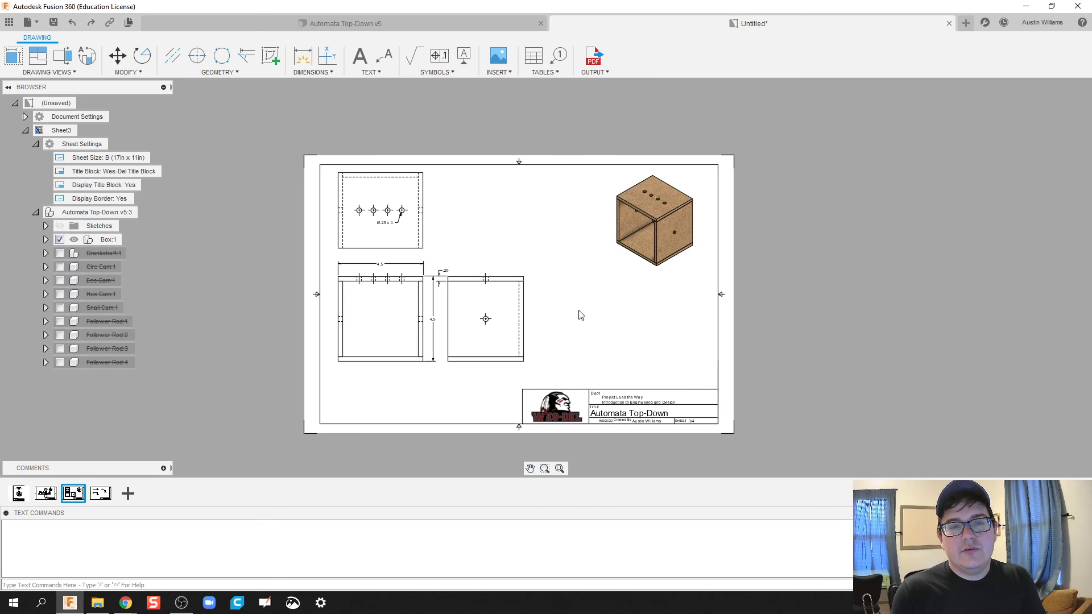
Place a parts list referencing Automata Top-Down v5:3 directly above the title block.
left_click(534, 55)
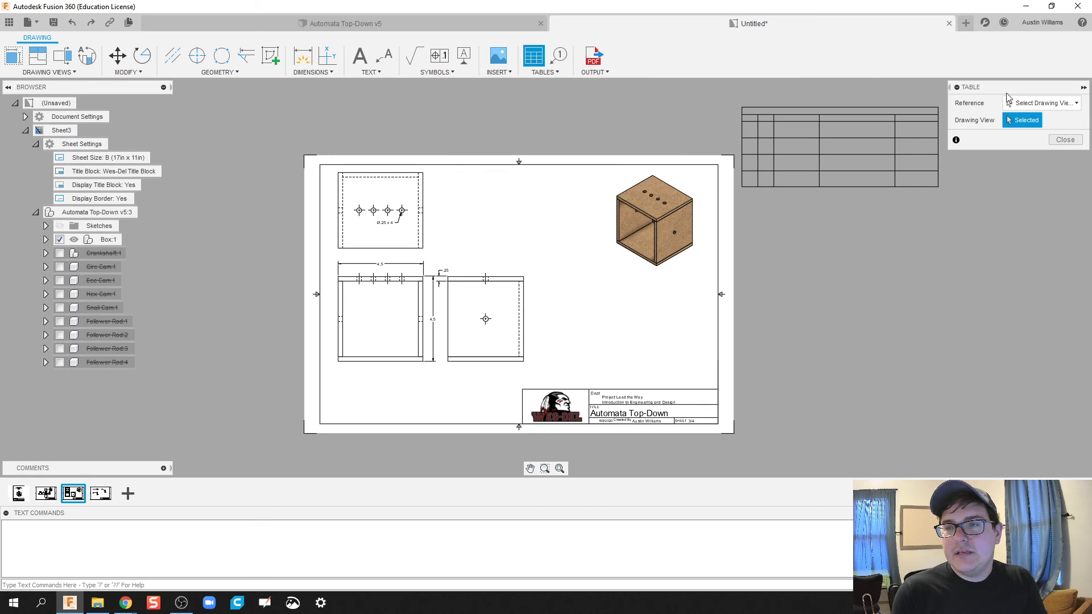
left_click(1020, 104)
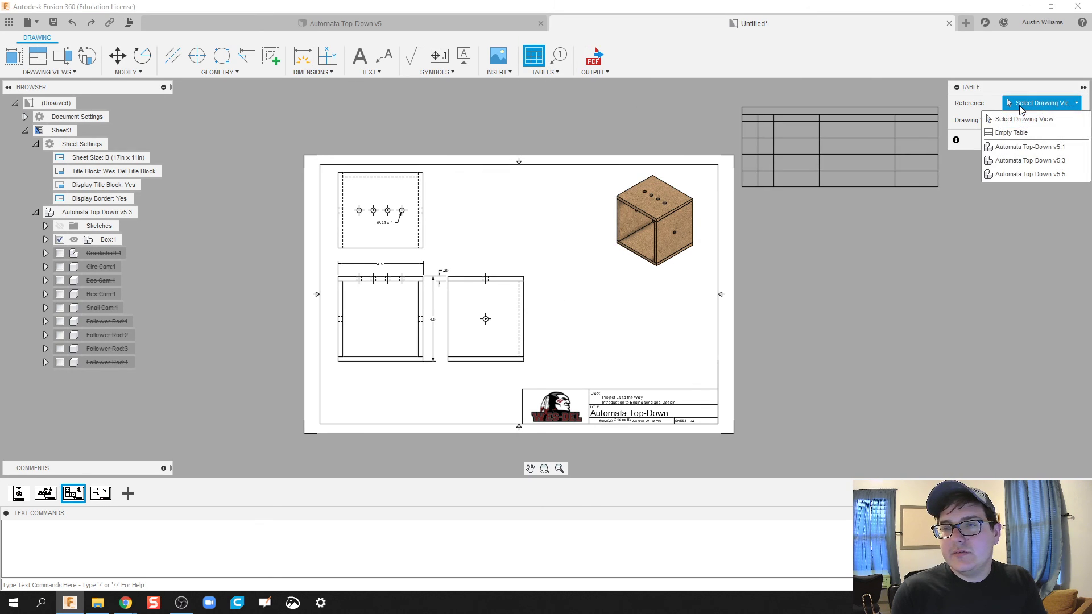
left_click(1054, 161)
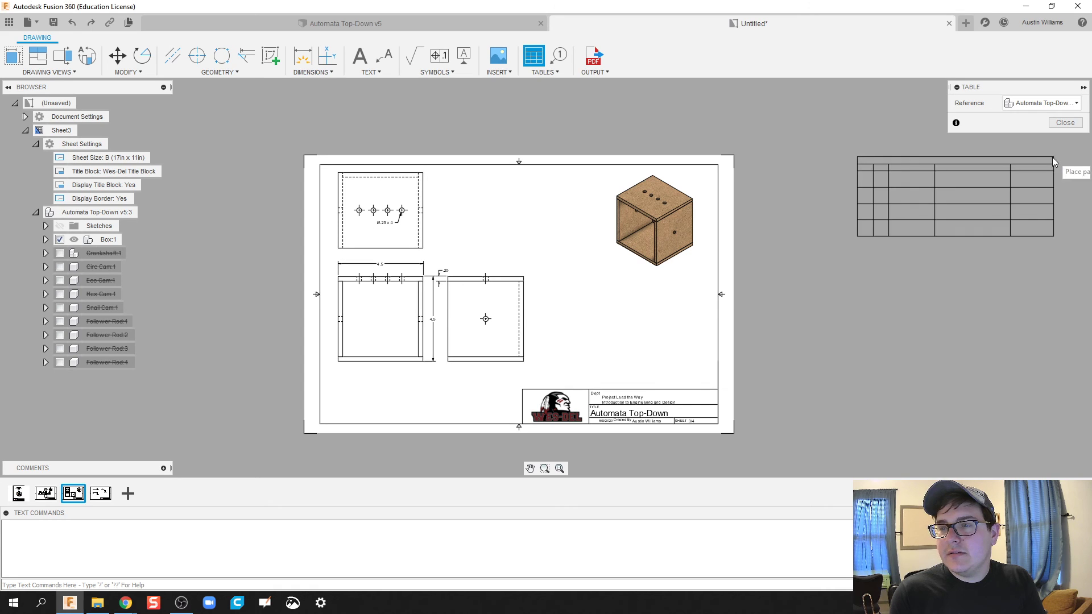
left_click(720, 392)
scroll(588, 372, "up", 4)
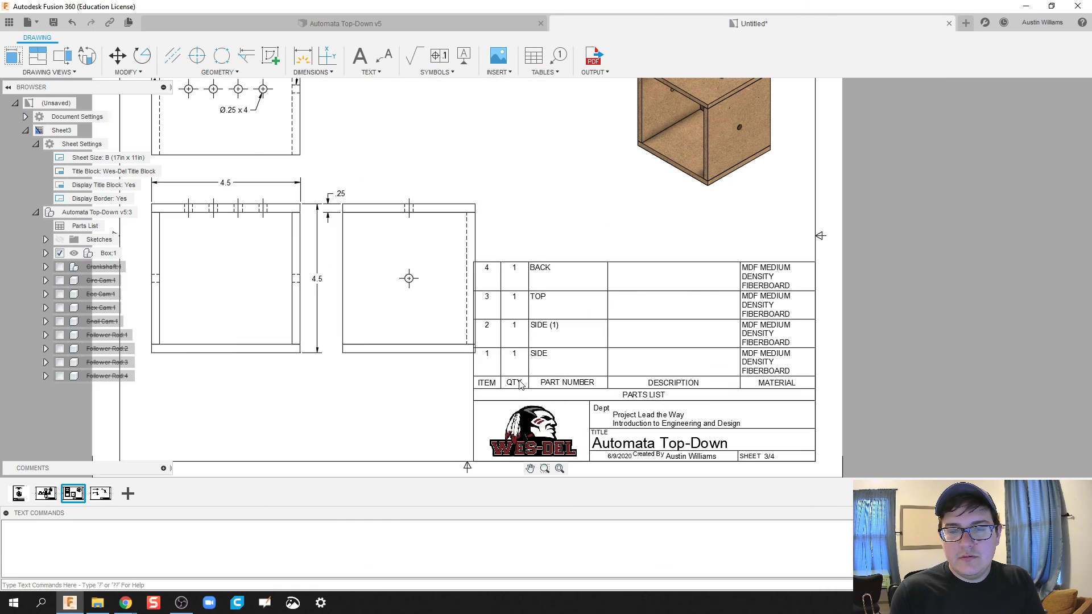
middle_click_drag(398, 404, 317, 388)
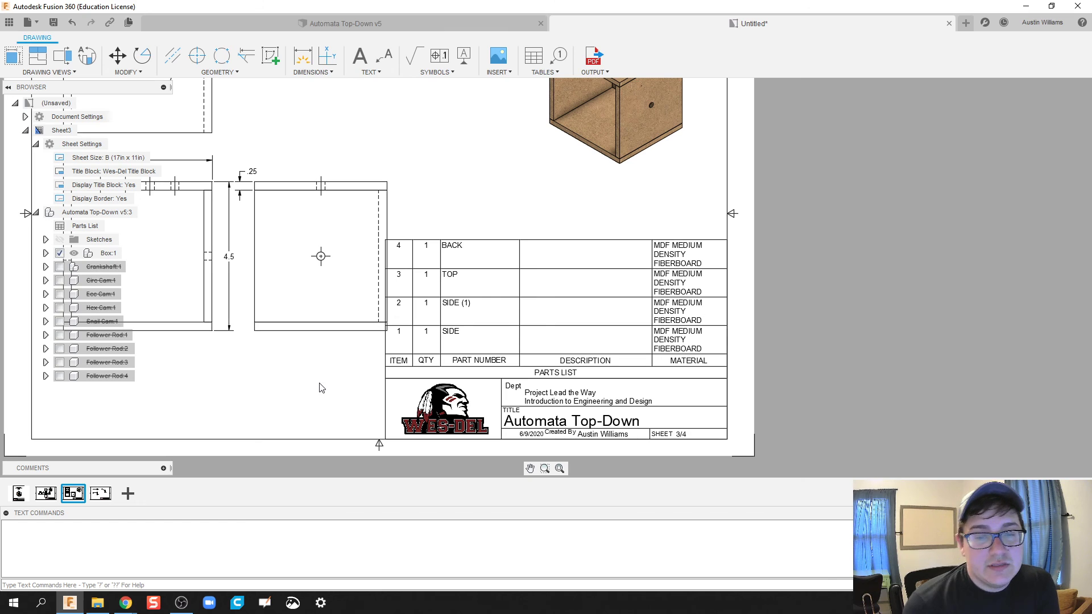
left_click(615, 362)
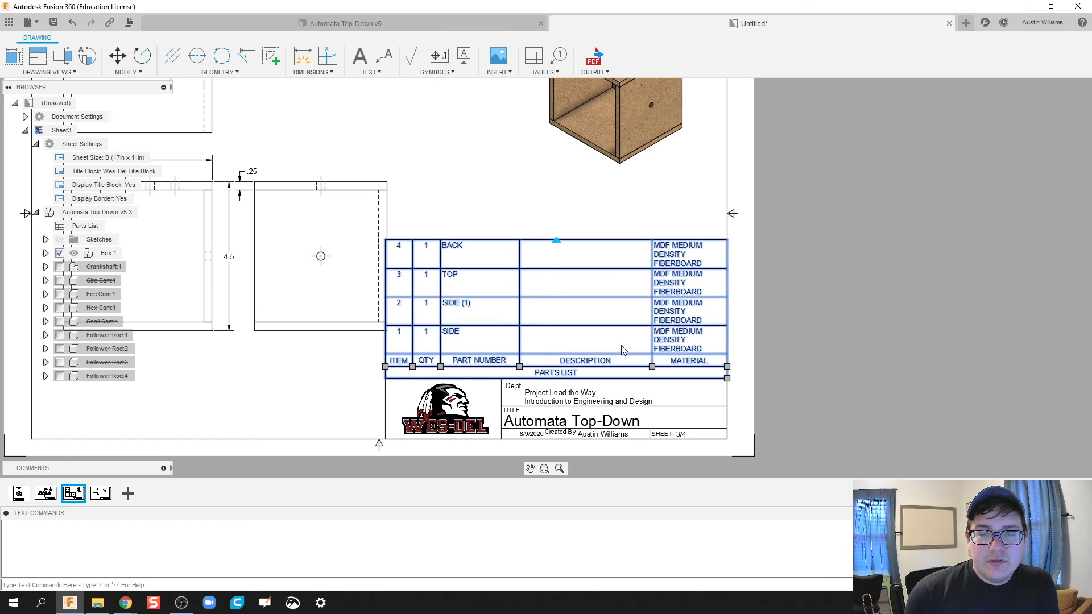
right_click(624, 359)
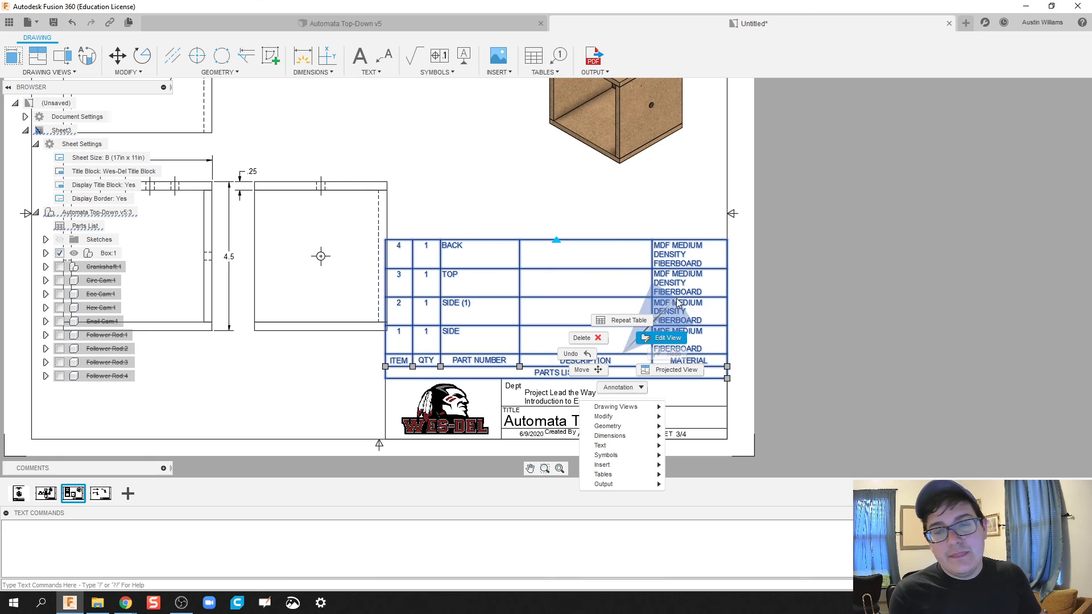
left_click(708, 225)
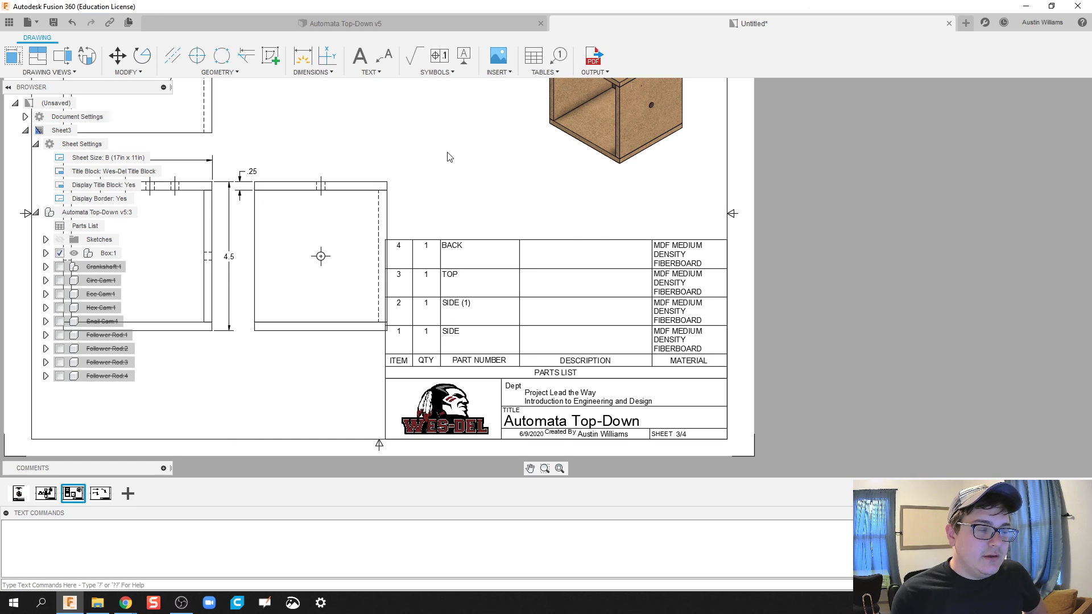
mouse_move(109, 503)
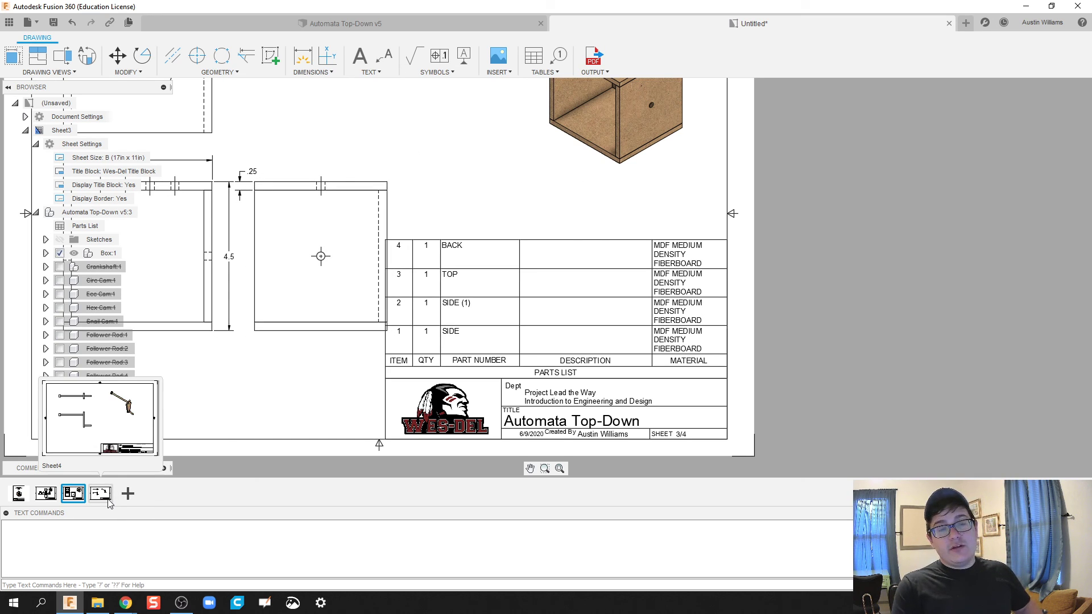